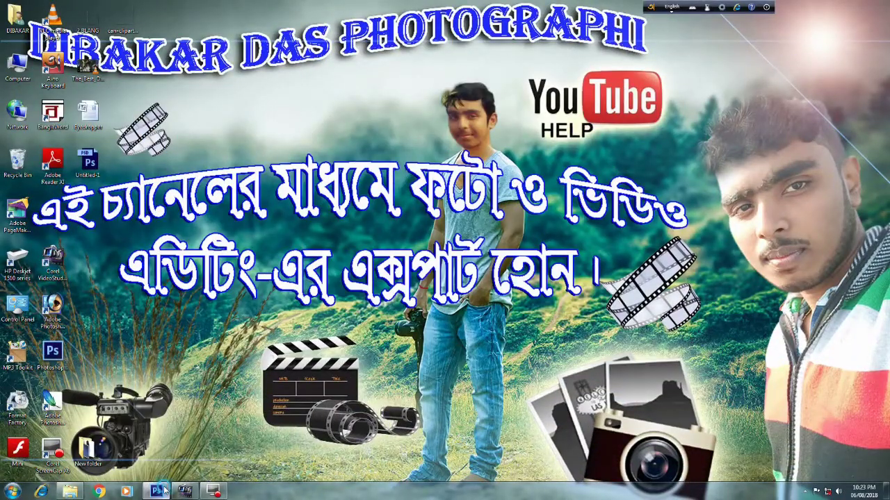
- Open all six source images, including the moonlit tree, woman, two smoke PNGs and water splash
click(164, 491)
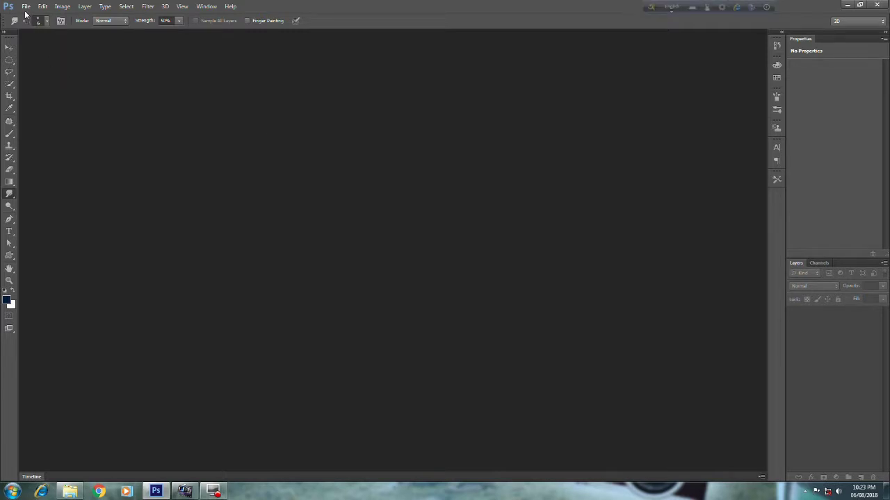
double_click(232, 230)
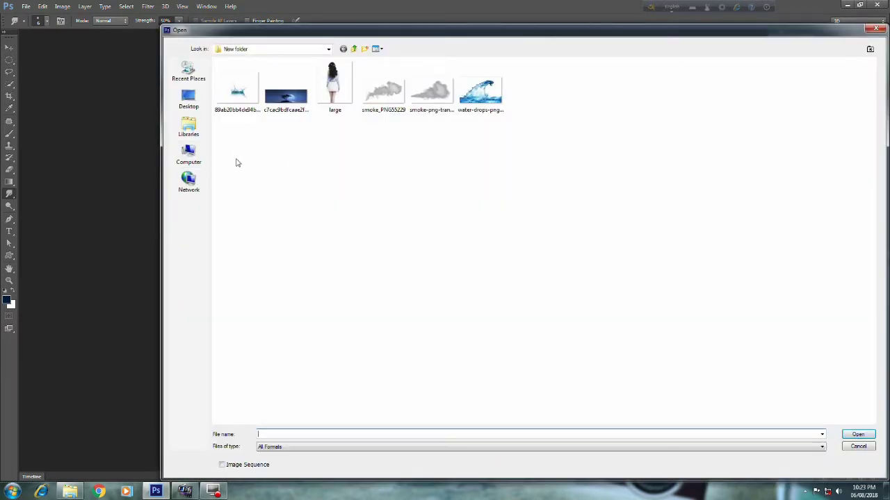
mouse_move(236, 158)
mouse_down()
mouse_move(432, 74)
mouse_move(526, 94)
mouse_up()
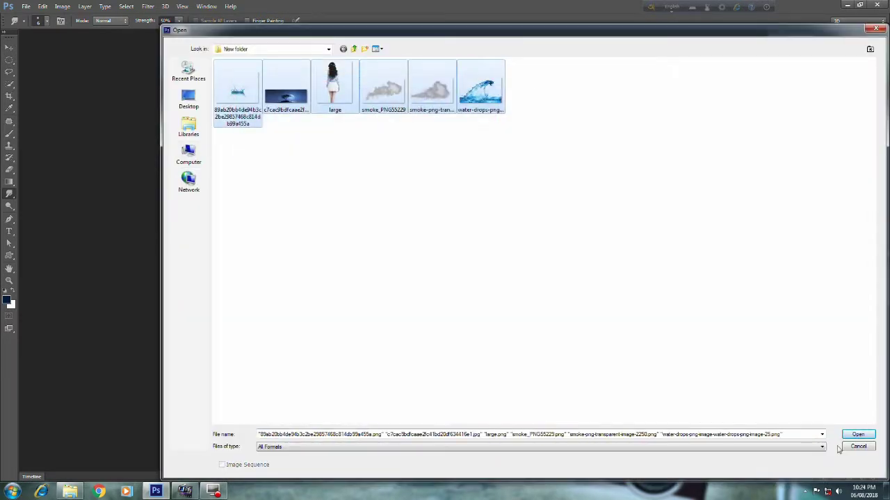
click(857, 435)
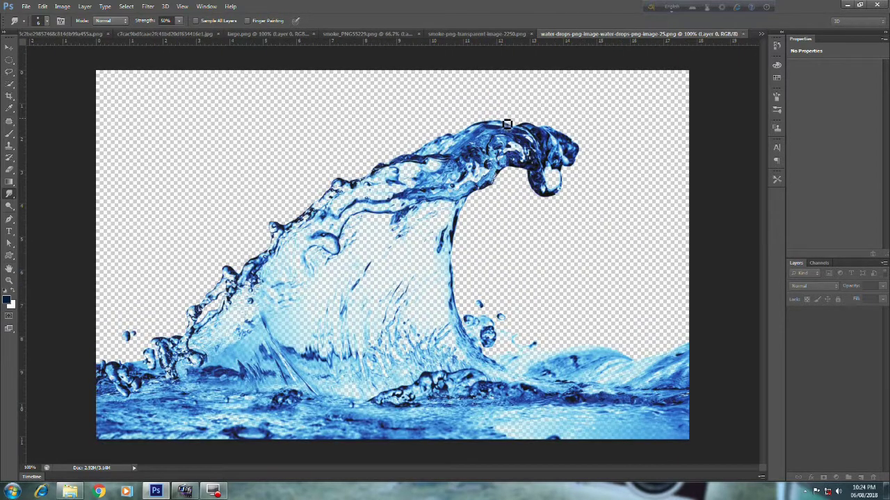
- Close the water splash, unlock the tree Background as Layer 0, and duplicate it
click(744, 34)
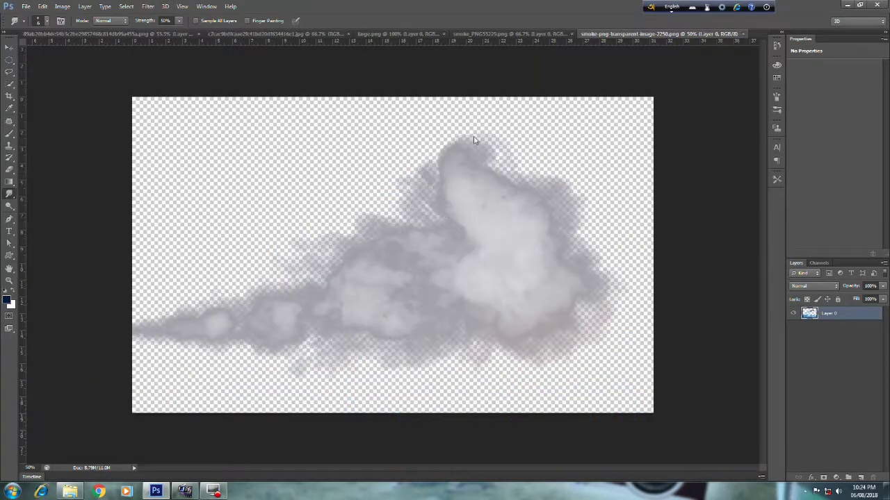
click(244, 34)
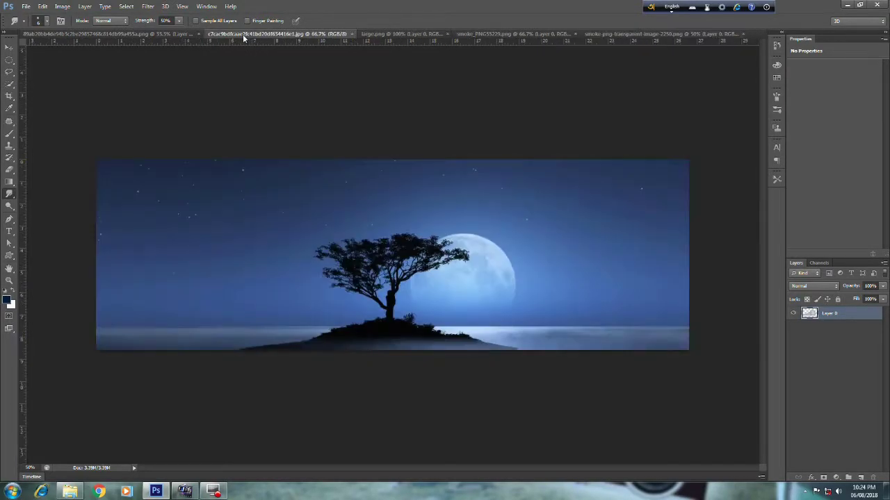
double_click(834, 312)
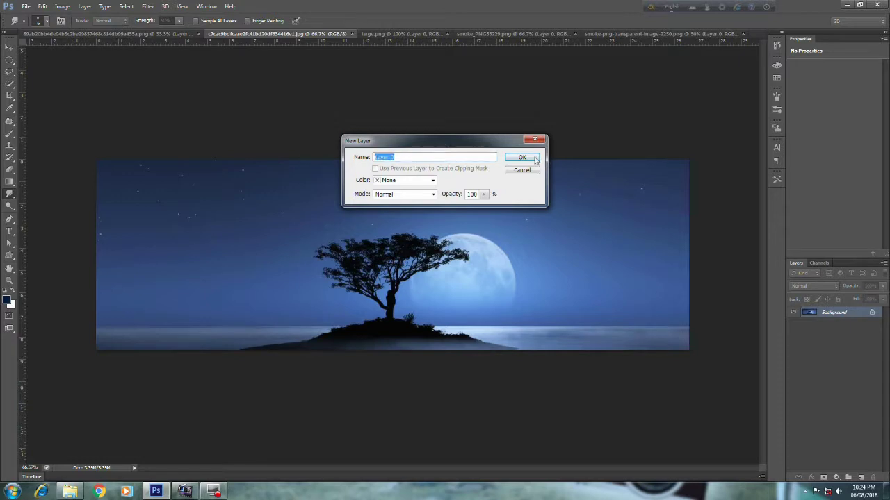
click(522, 157)
right_click(843, 313)
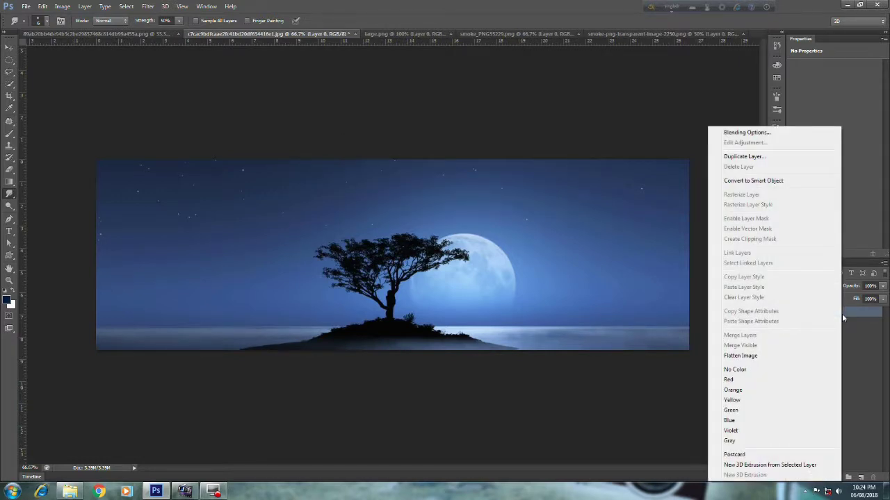
click(688, 411)
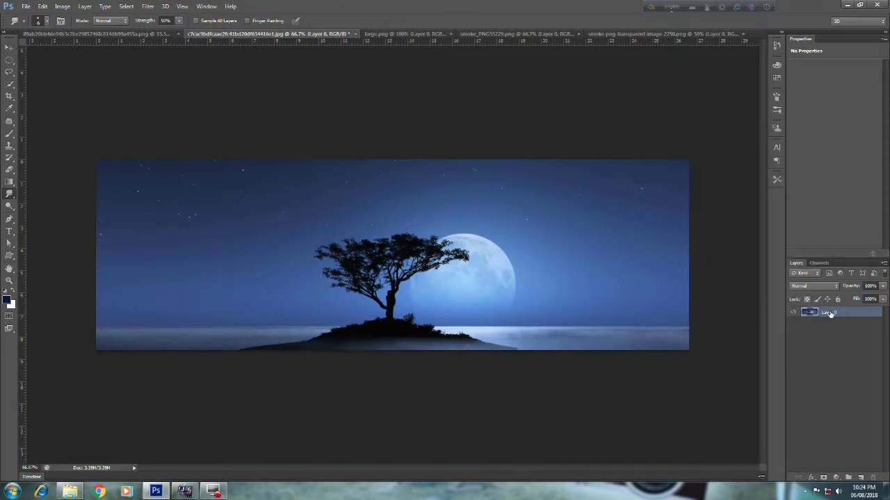
key(ctrl+j)
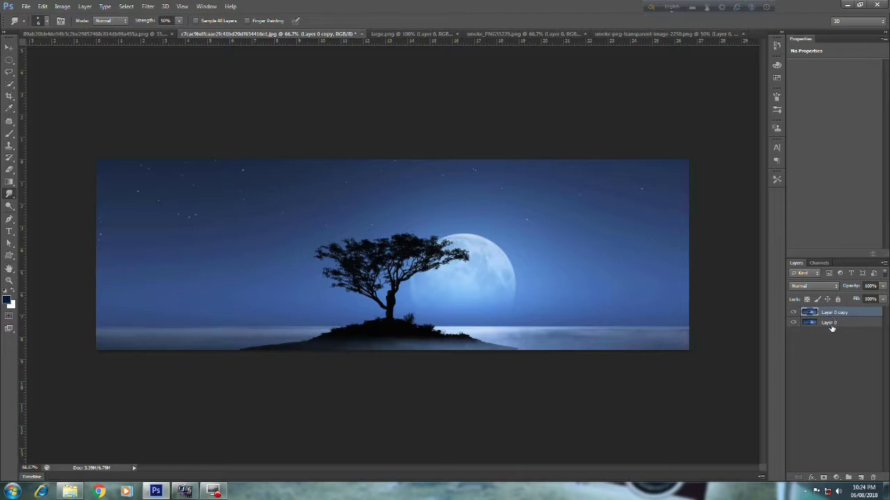
- Crop-extend the tree canvas downward to roughly 16.2 in total height
click(9, 97)
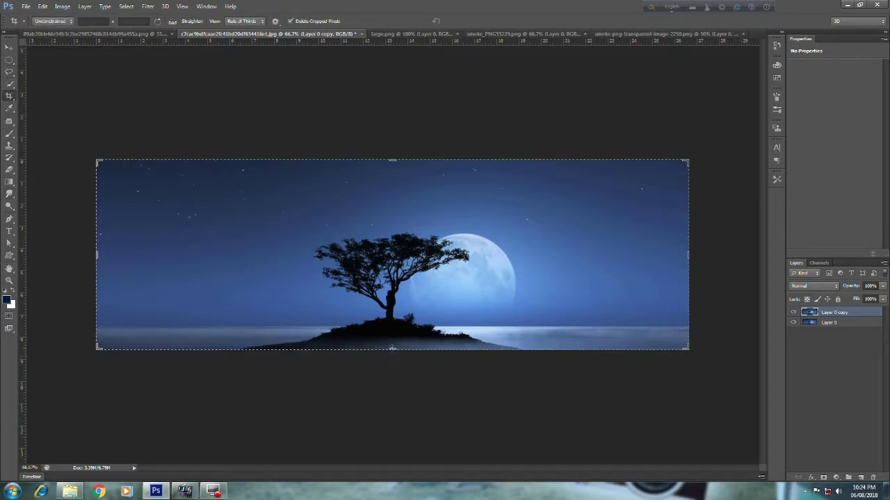
drag(393, 348, 393, 417)
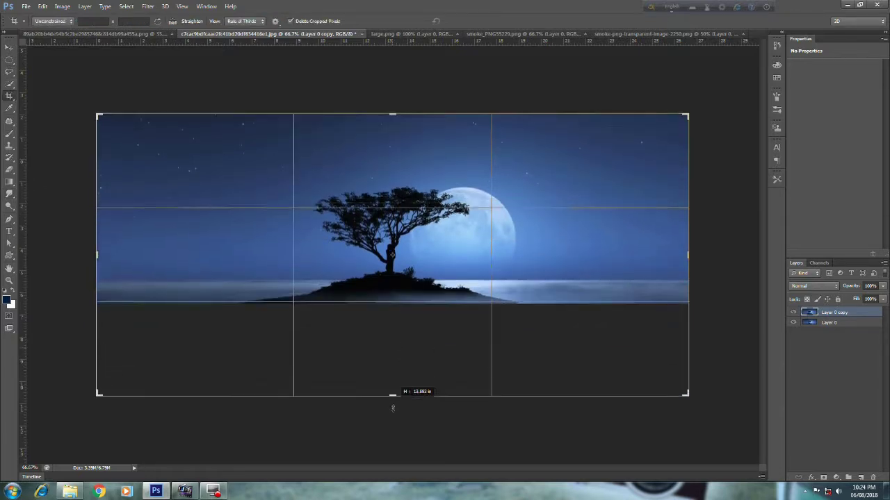
drag(393, 418, 392, 435)
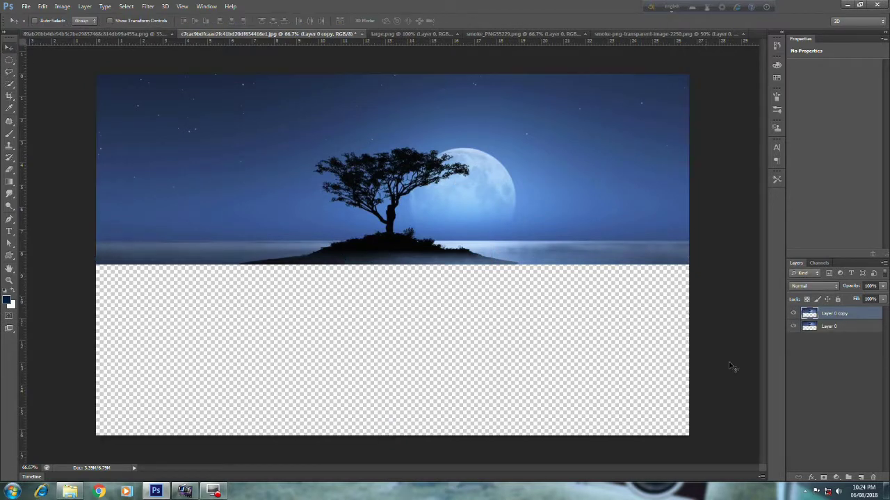
- Rotate Layer 0 180°, flip it horizontally, and place it directly below the island
click(825, 328)
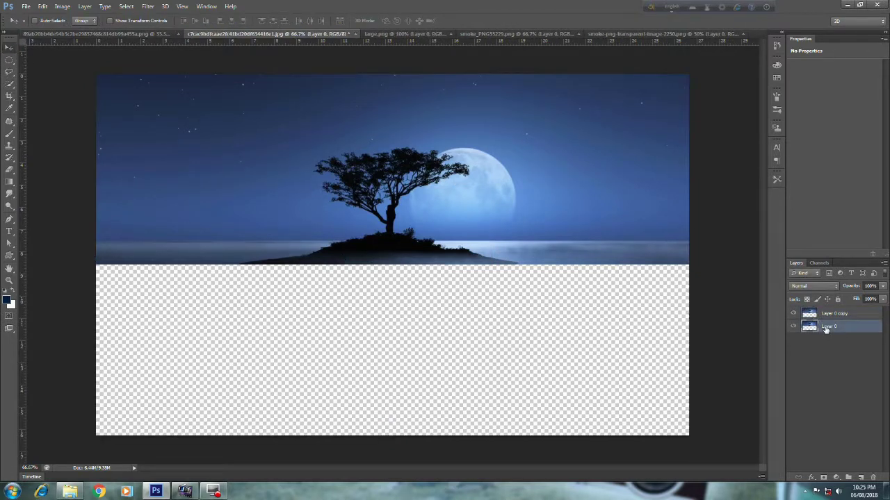
key(ctrl+t)
right_click(518, 218)
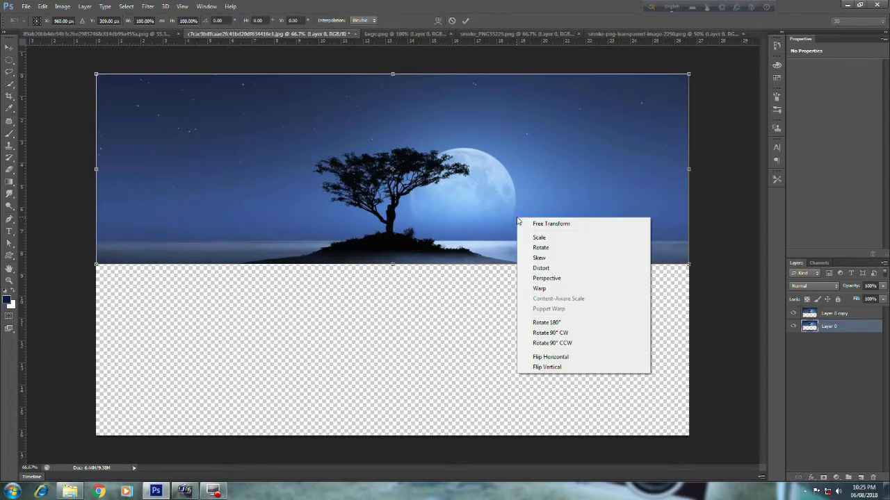
click(540, 323)
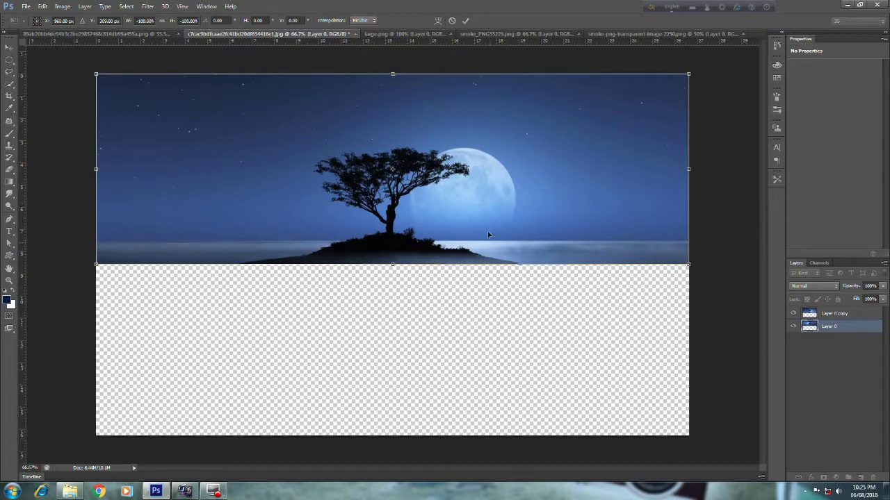
right_click(483, 195)
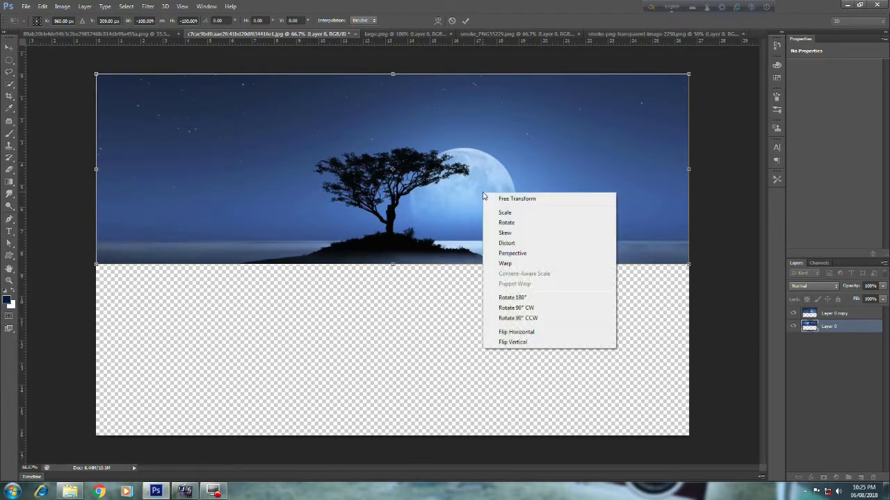
click(525, 332)
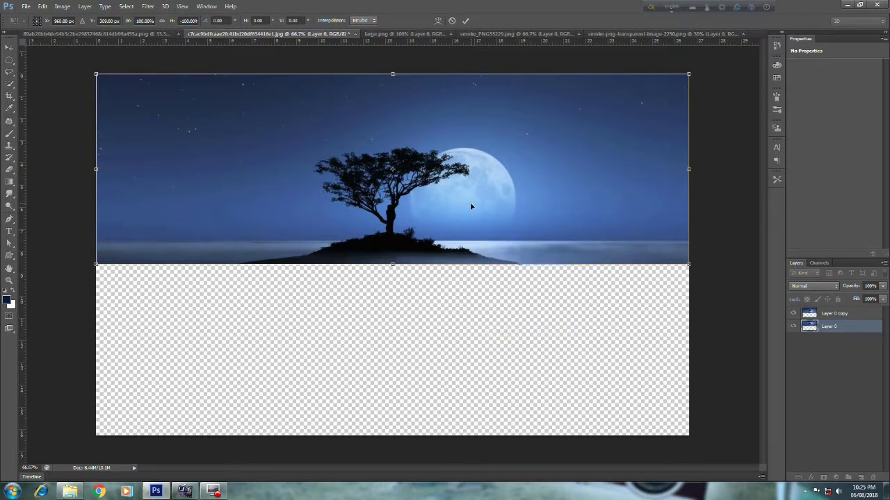
drag(471, 206, 475, 391)
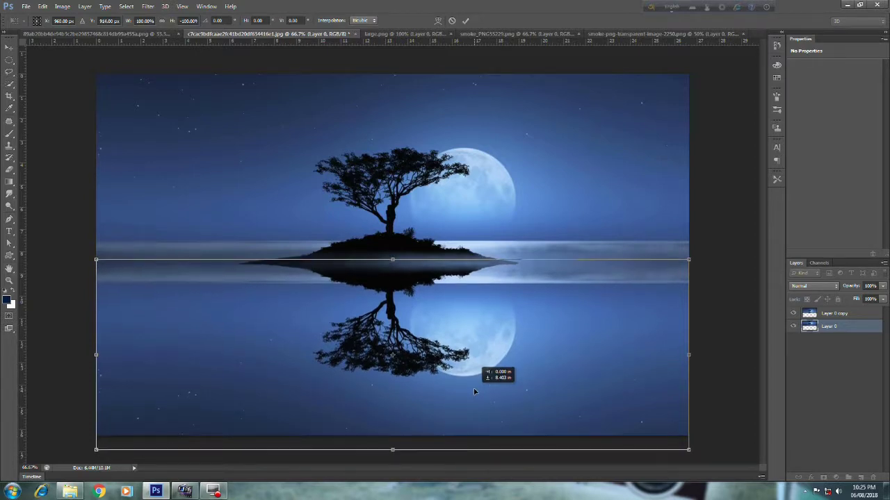
drag(474, 391, 474, 393)
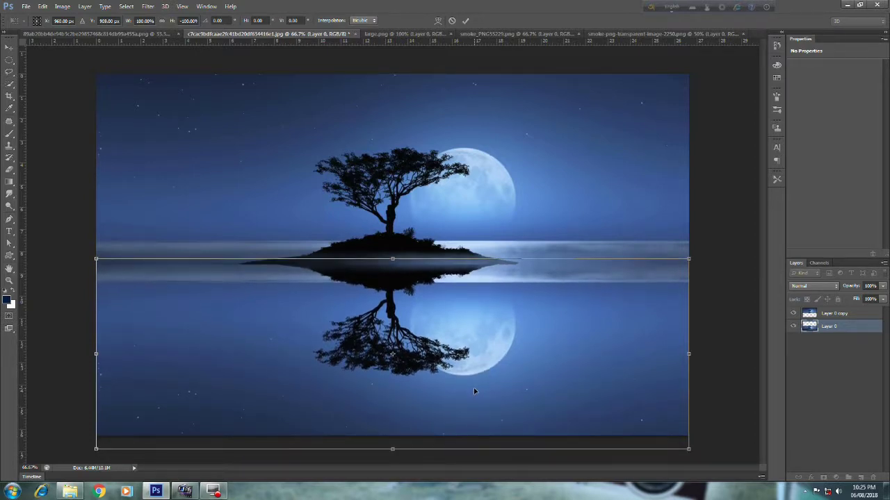
key(Return)
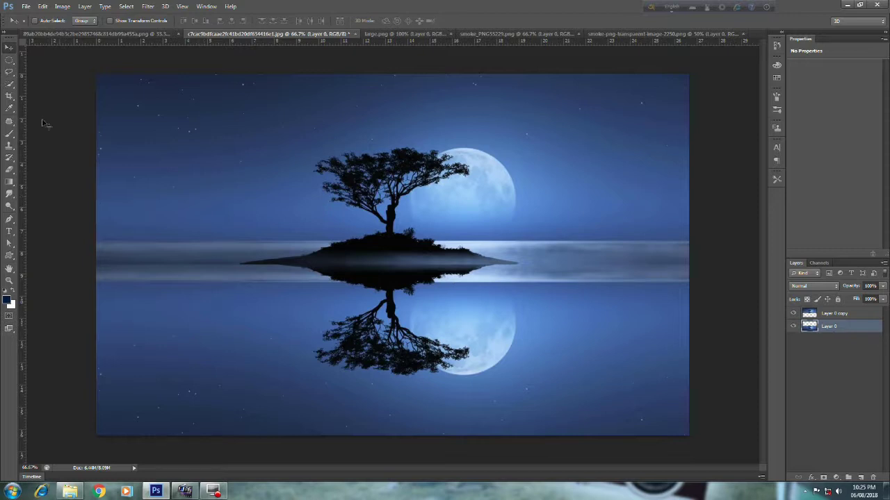
- Apply the Filter Gallery Glass distortion with Smoothness 6 and Distortion 16 to the reflection
click(145, 7)
mouse_move(152, 100)
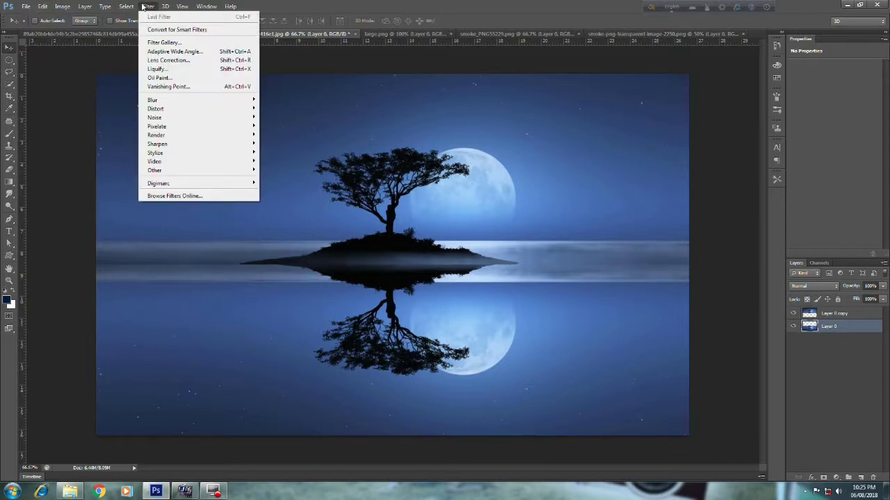
click(163, 42)
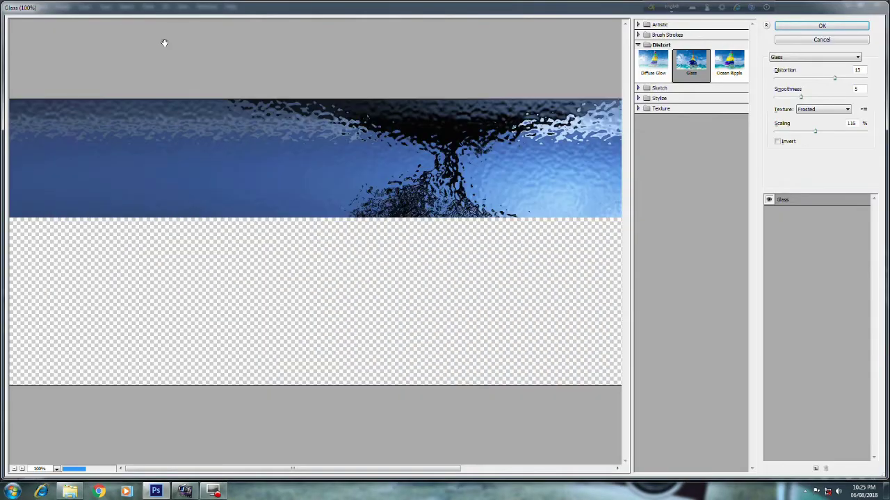
double_click(856, 89)
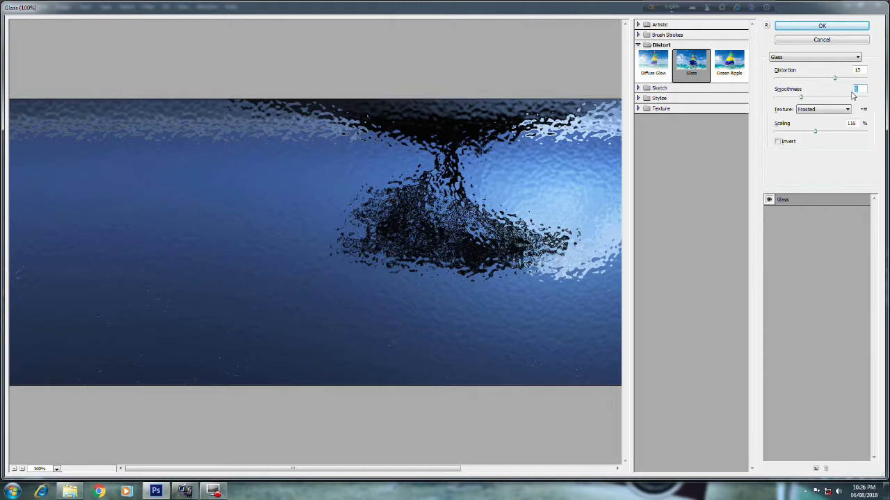
text(6)
double_click(856, 71)
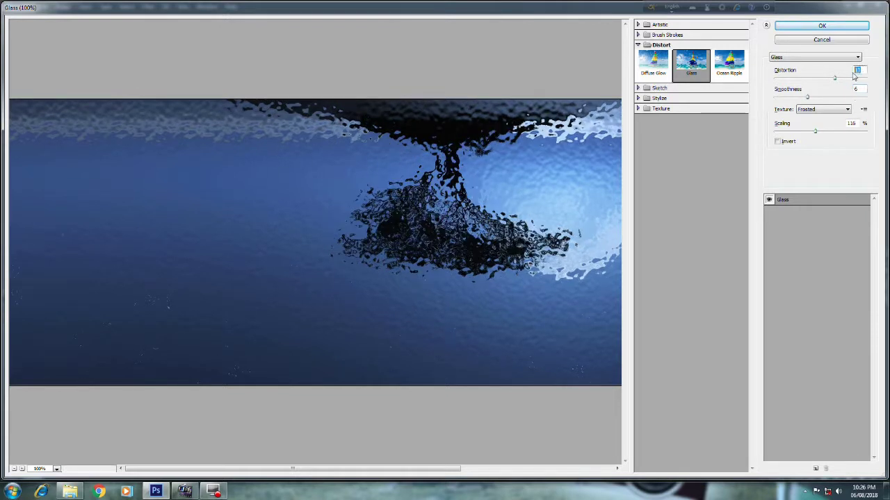
text(16)
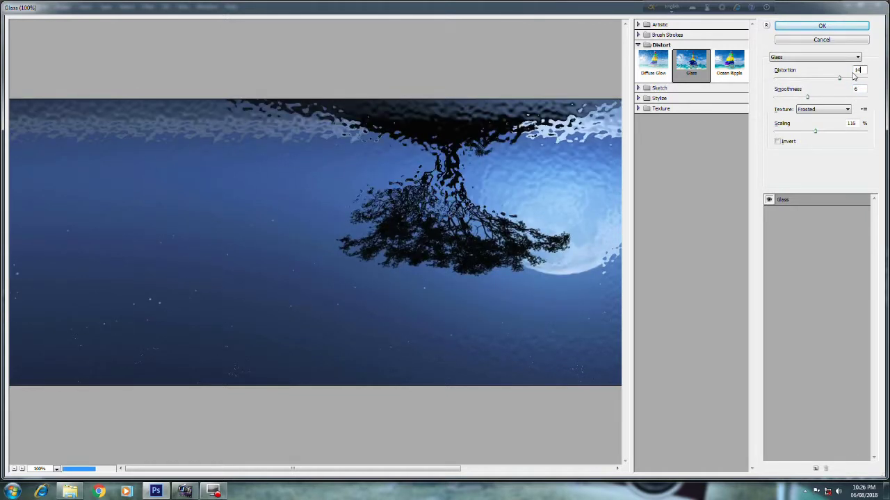
click(817, 28)
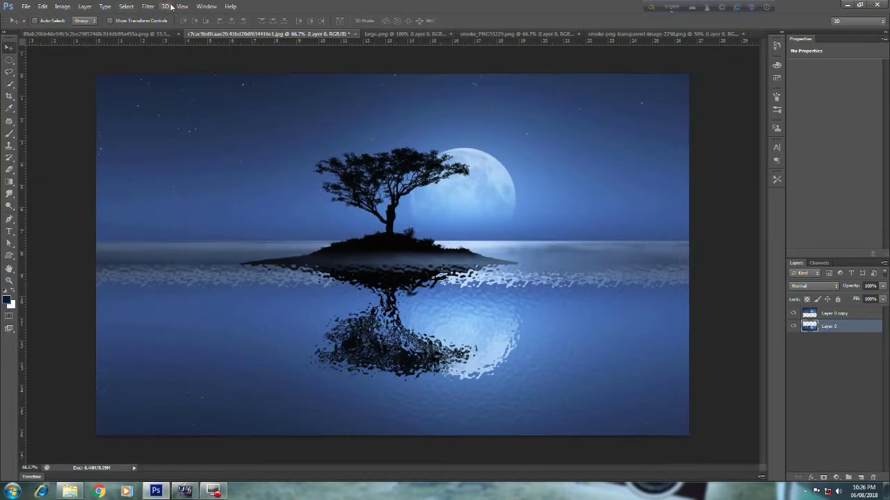
- Apply a horizontal Motion Blur of 30 pixels to the reflection
click(148, 7)
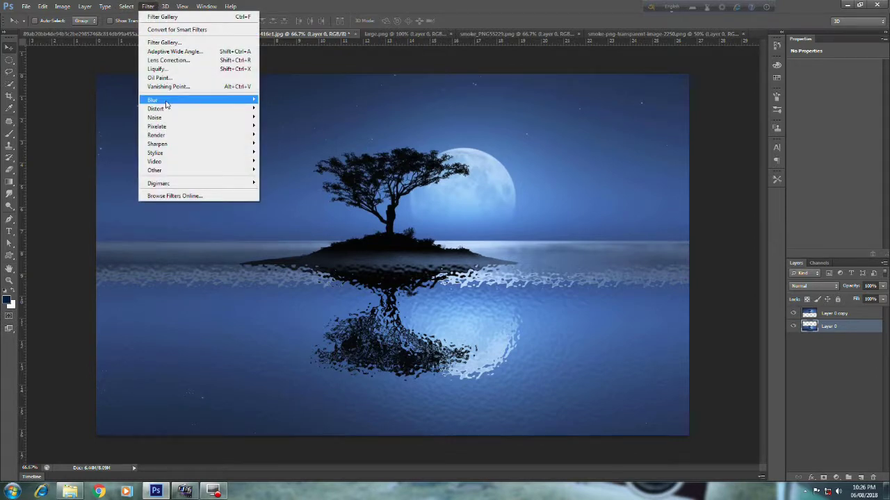
mouse_move(152, 100)
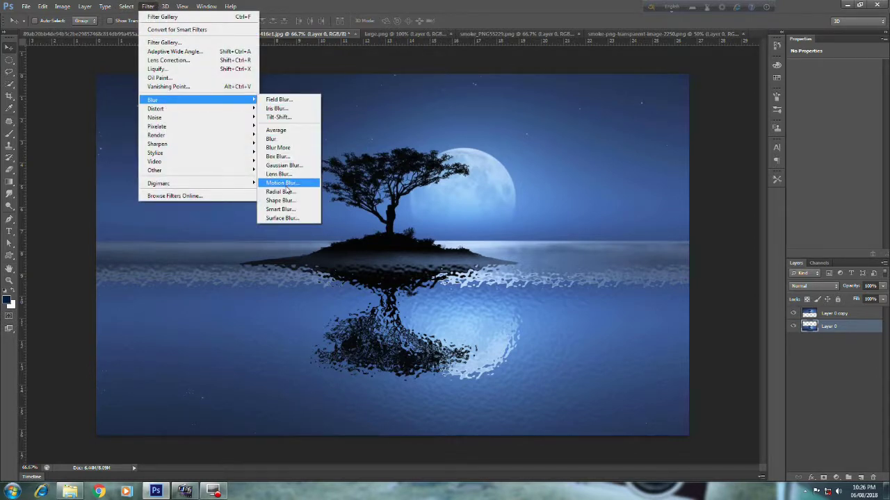
click(286, 183)
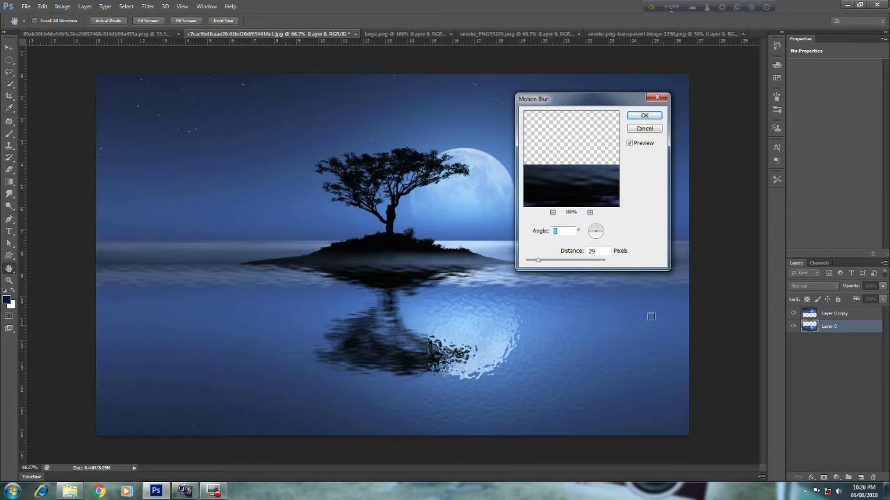
double_click(588, 251)
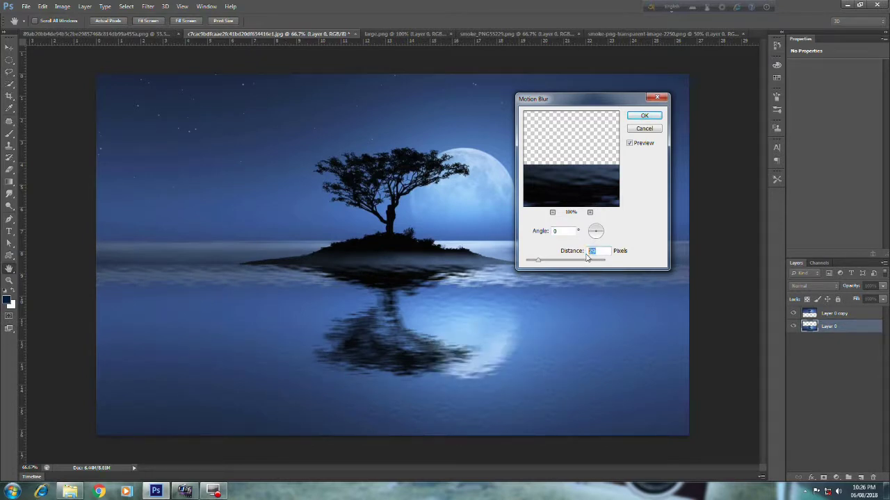
text(30)
click(640, 117)
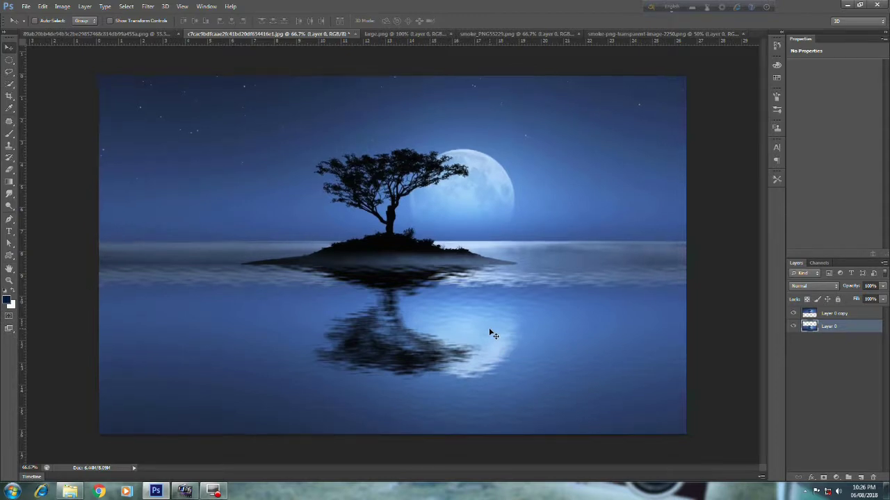
- Free-transform Layer 0, pulling both bottom corners outward into a wider perspective fan
key(ctrl+minus)
key(ctrl+minus)
key(ctrl+minus)
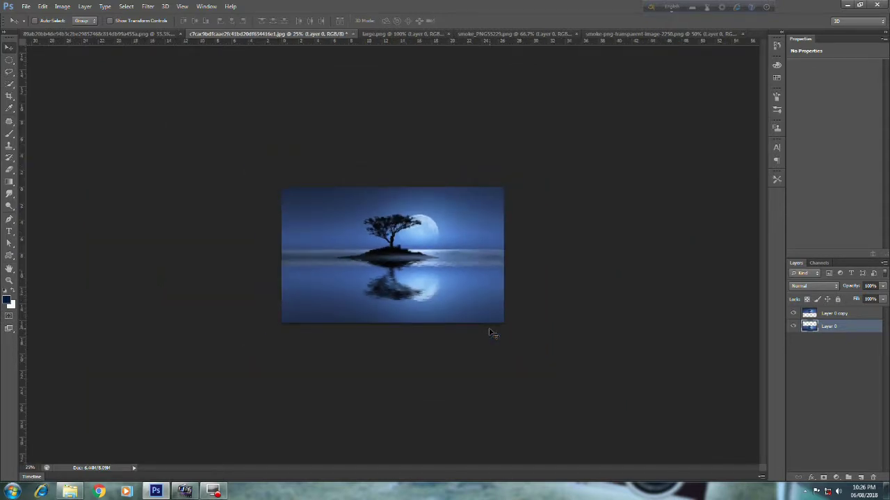
key(ctrl+plus)
key(ctrl+plus)
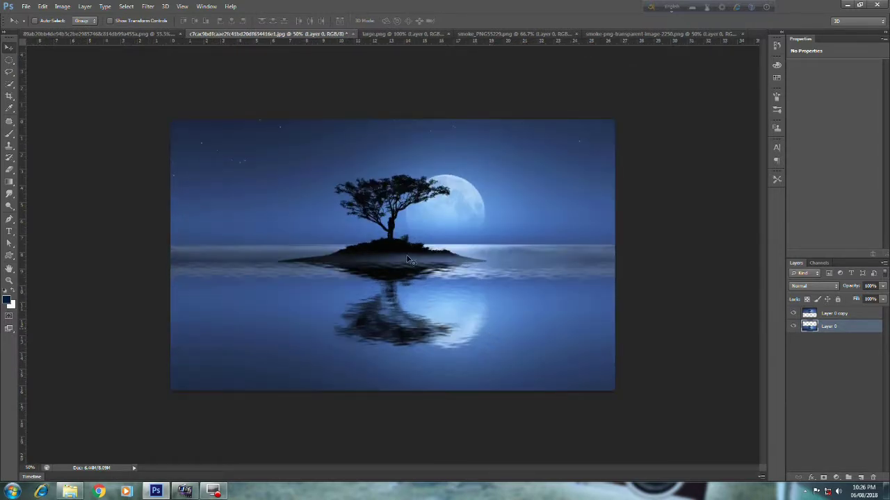
key(ctrl+t)
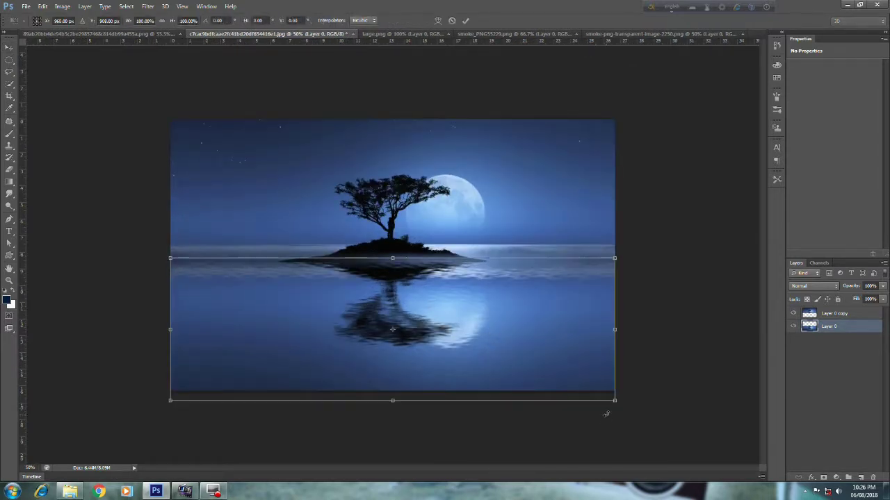
mouse_move(617, 403)
mouse_down()
mouse_move(741, 328)
mouse_move(773, 381)
mouse_up()
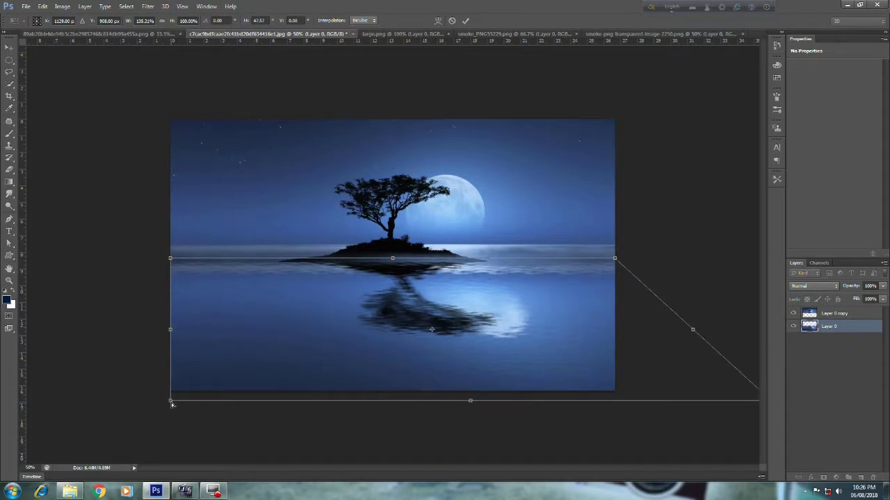
drag(171, 403, 24, 415)
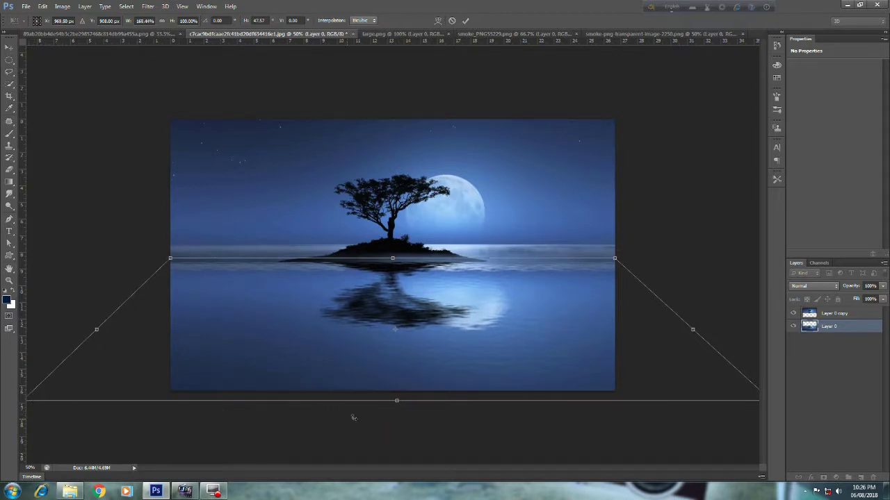
drag(396, 401, 395, 390)
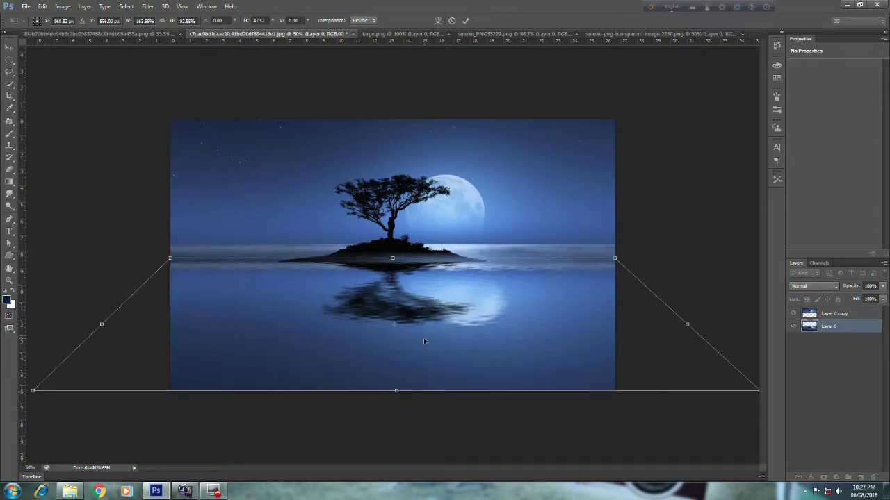
key(Return)
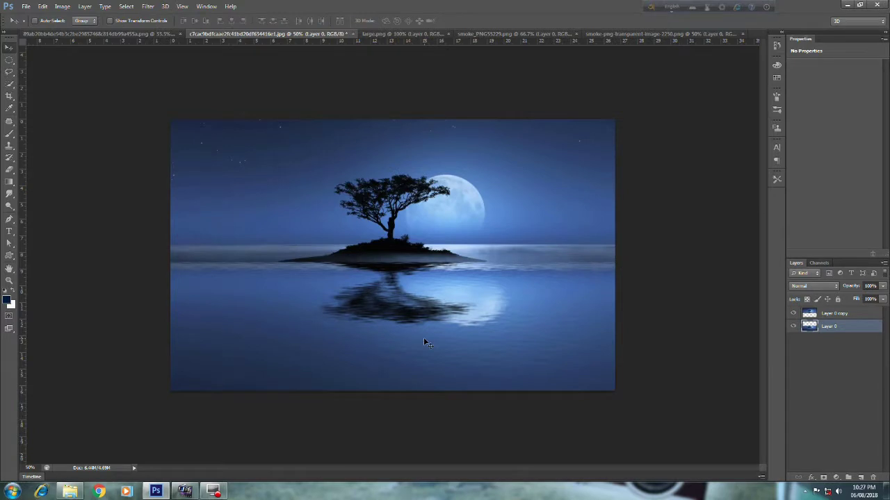
key(ctrl+plus)
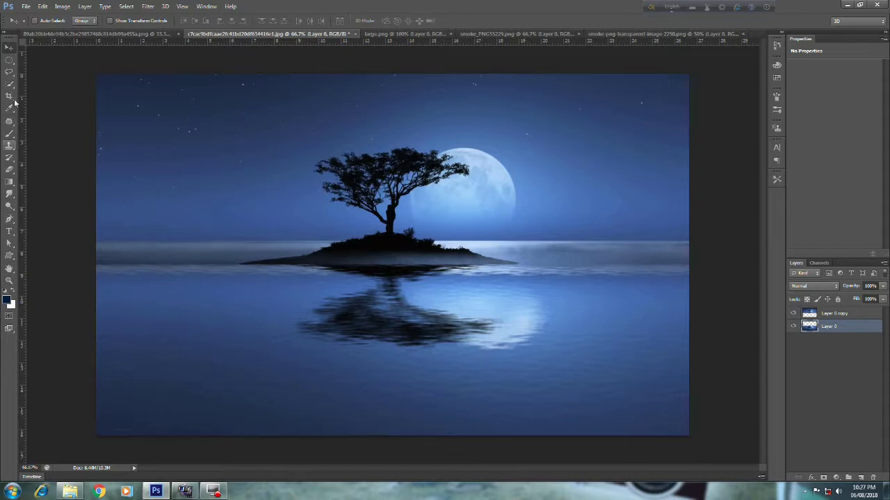
- Draw an oval Elliptical Marquee selection in the water below the moon's reflection
click(8, 61)
right_click(9, 61)
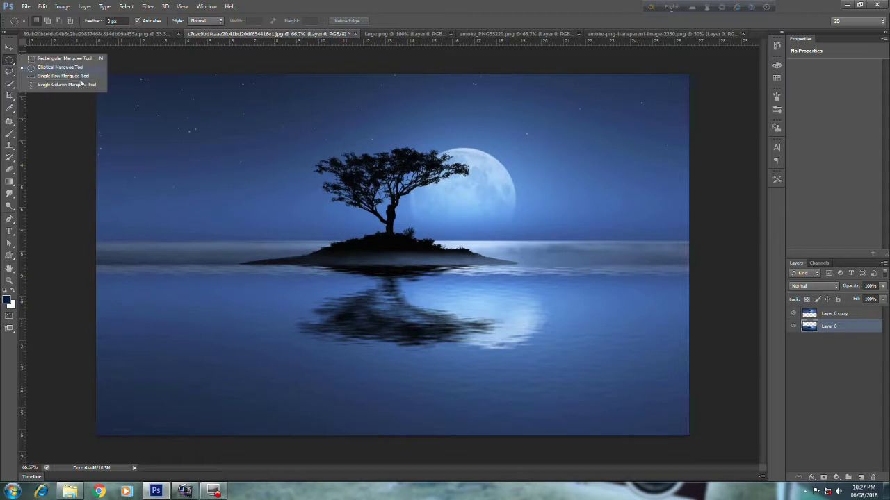
click(69, 68)
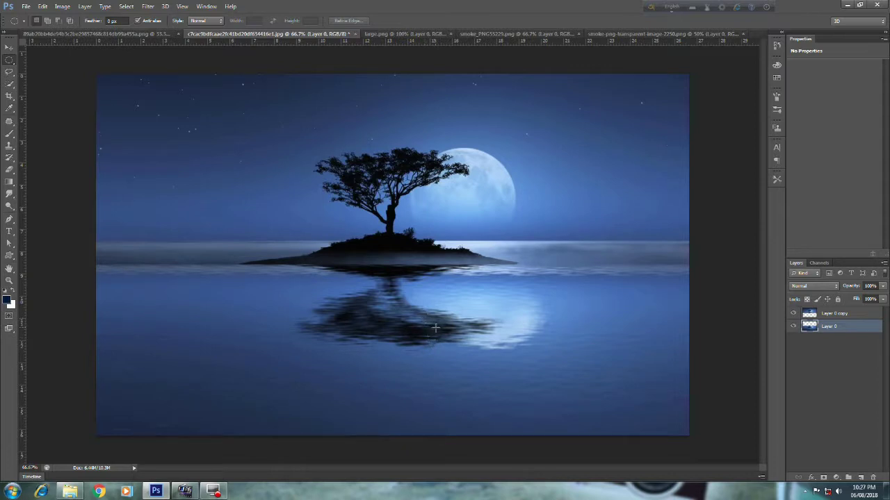
mouse_move(434, 332)
mouse_down()
mouse_move(449, 348)
mouse_move(602, 382)
mouse_move(526, 368)
mouse_up()
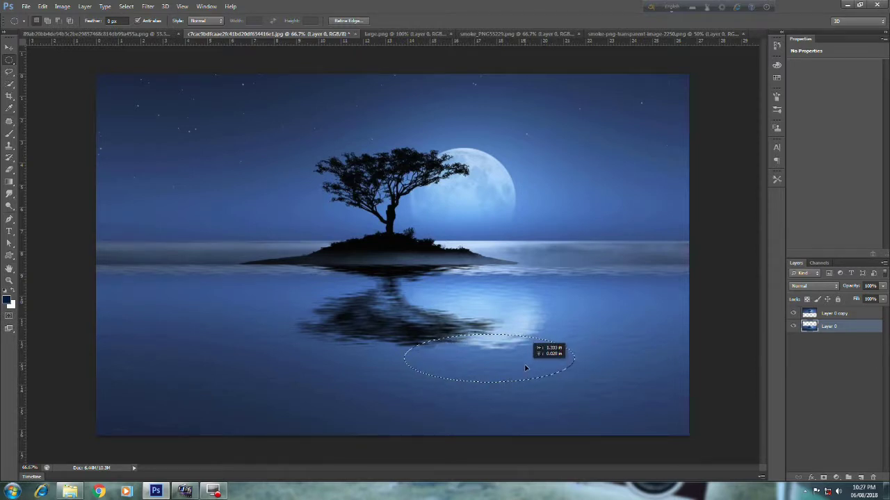
drag(526, 368, 527, 368)
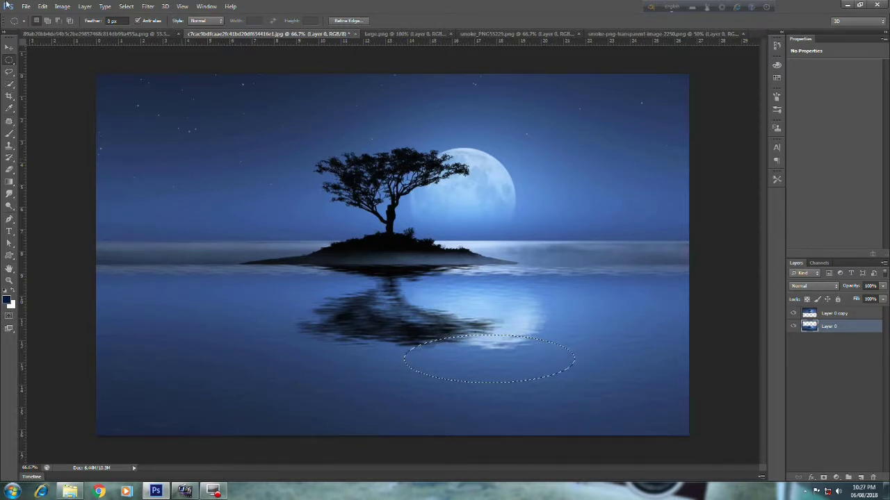
- Apply ZigZag Pond Ripples with Amount 60 and 12 ridges to the oval
click(149, 8)
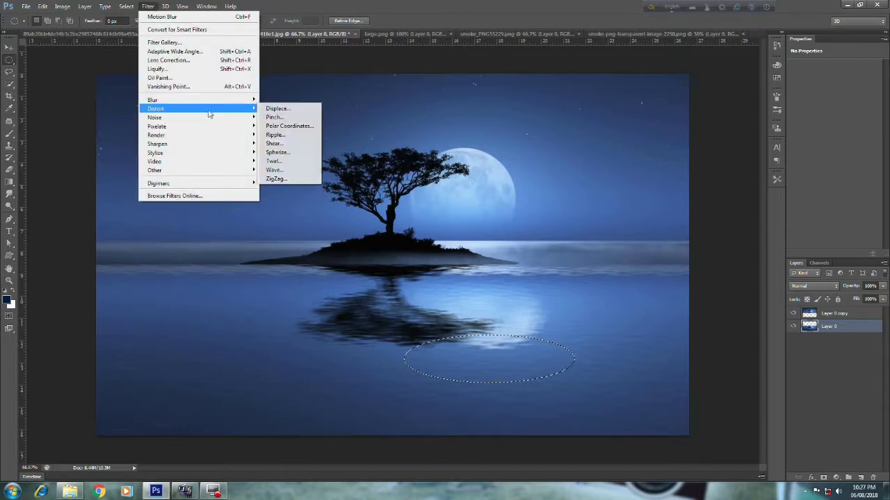
mouse_move(155, 108)
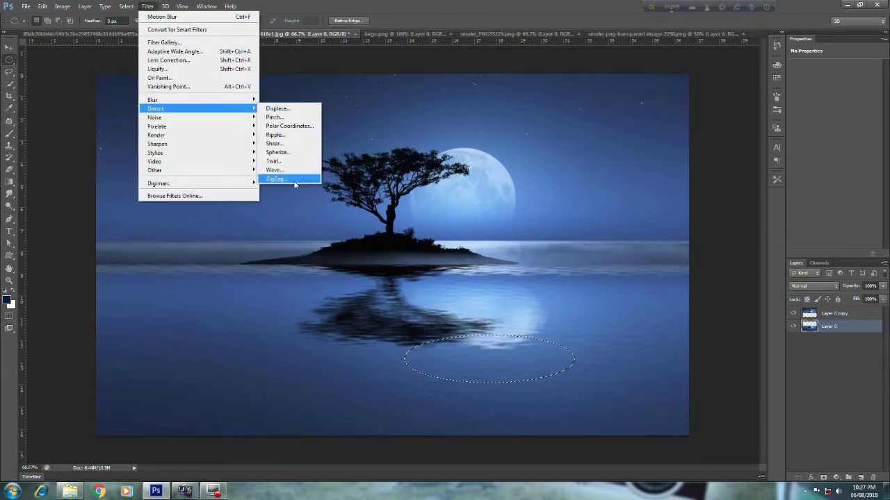
click(293, 179)
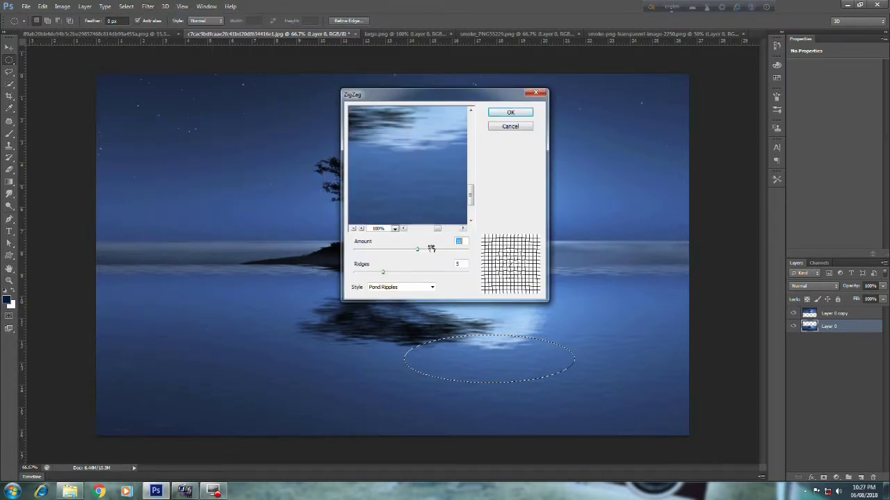
drag(418, 253, 445, 249)
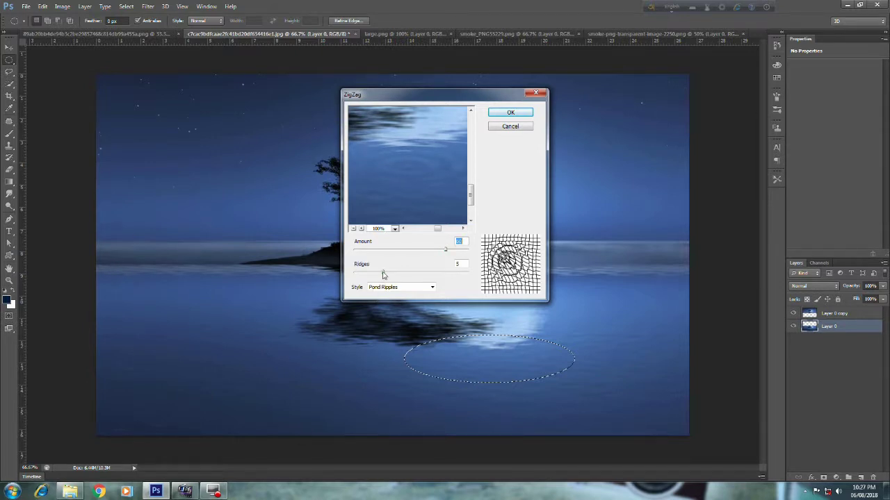
drag(383, 272, 417, 271)
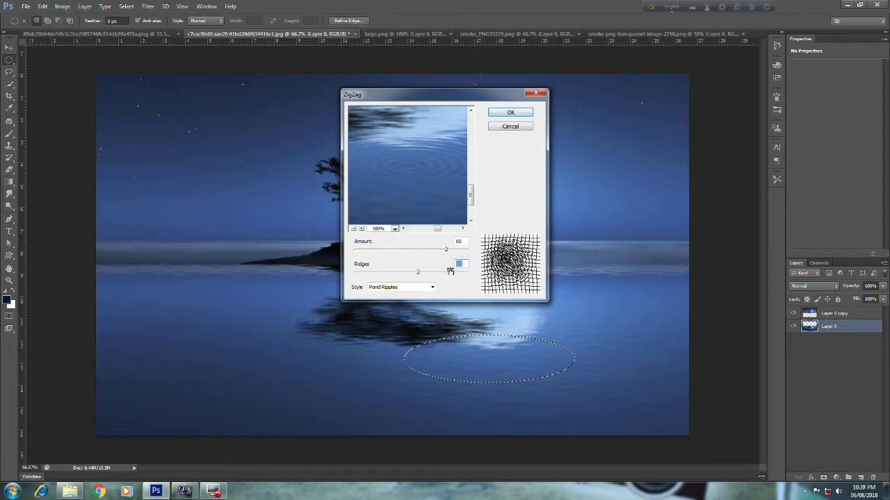
text(12)
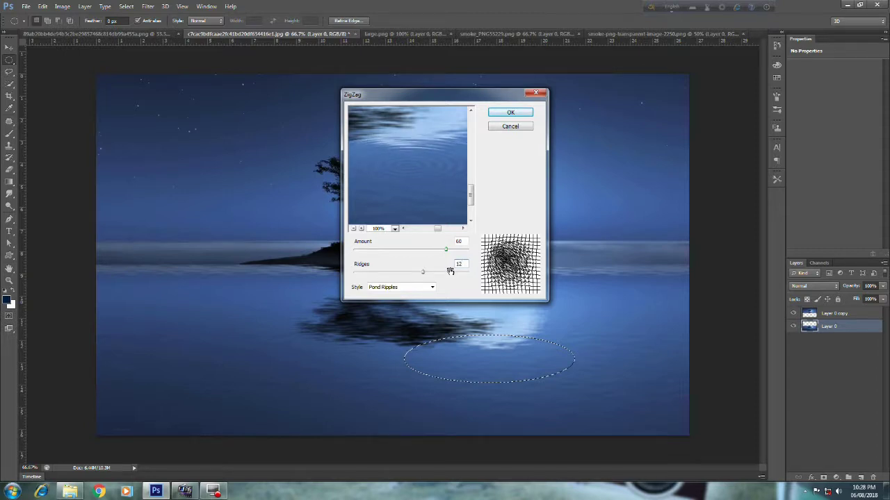
click(510, 113)
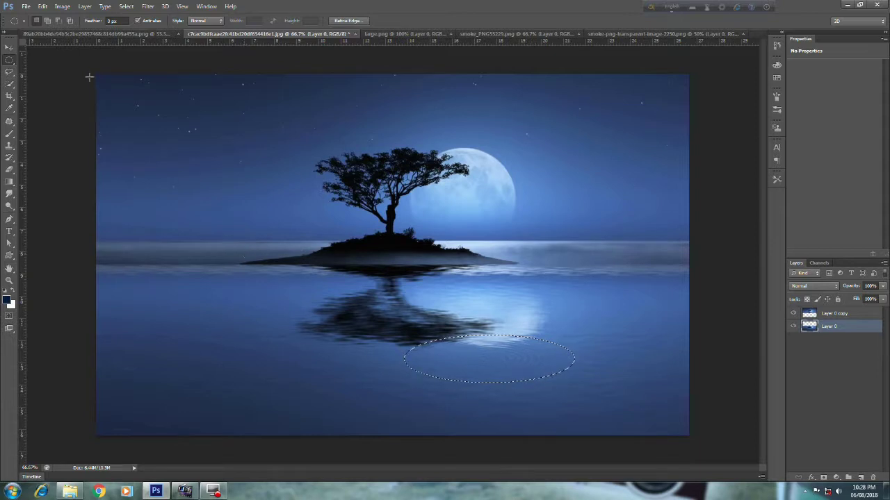
click(9, 50)
key(ctrl+d)
drag(533, 374, 567, 374)
key(ctrl+t)
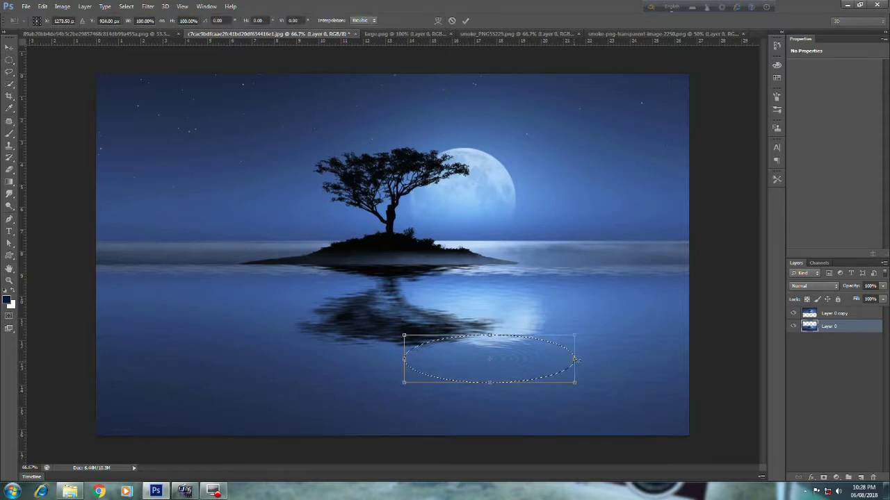
drag(575, 360, 606, 360)
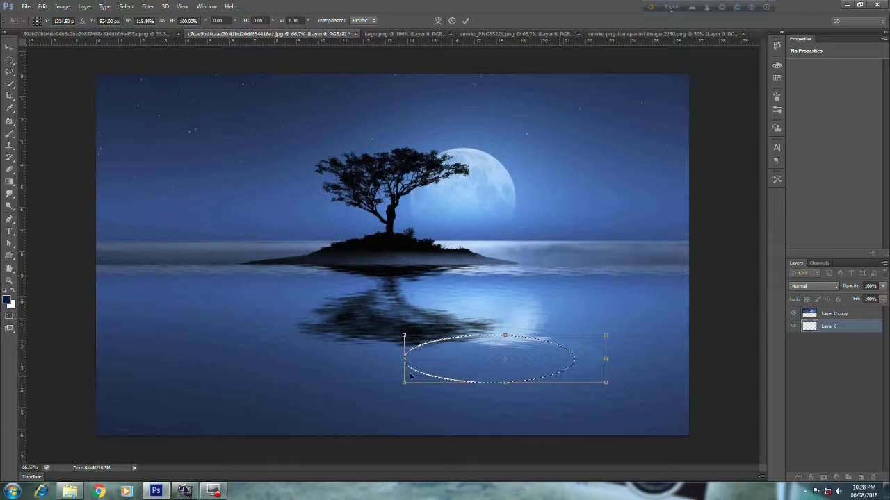
drag(403, 359, 379, 360)
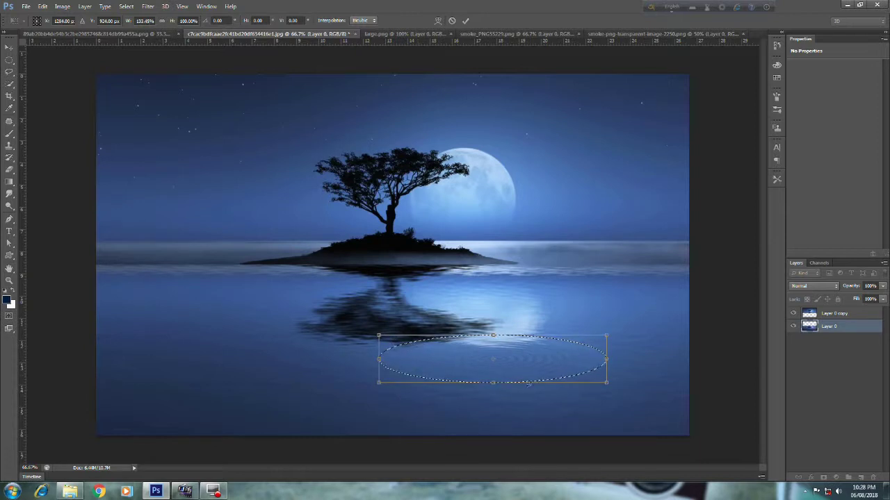
drag(493, 384, 493, 387)
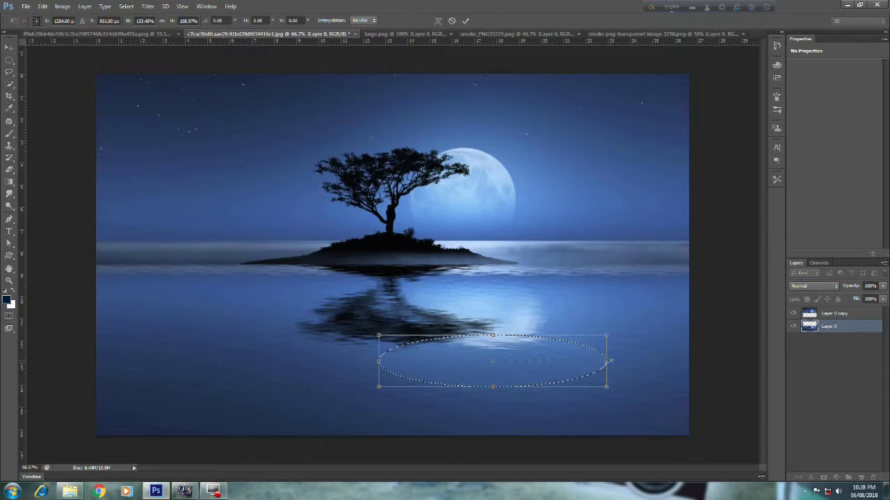
key(Return)
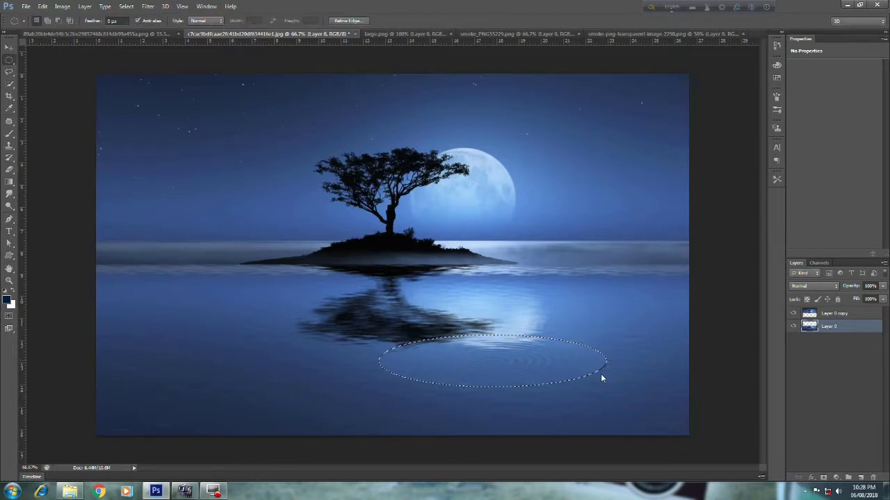
key(ctrl+d)
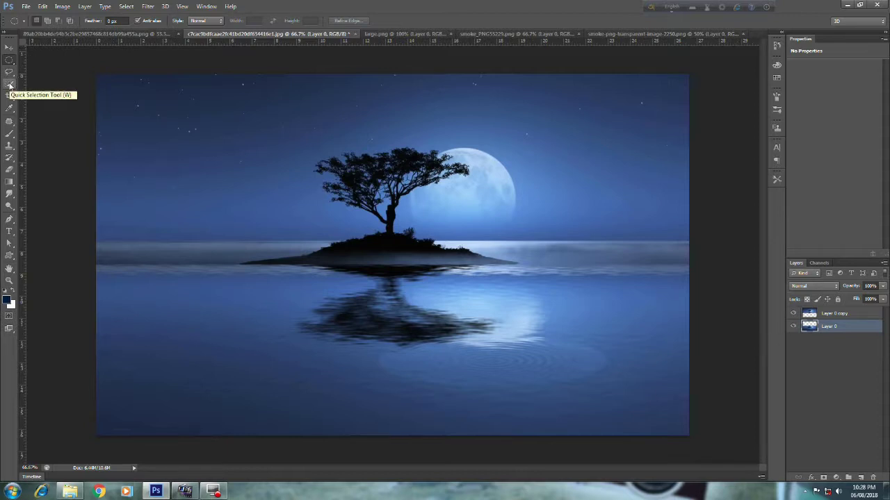
- Switch to the Patch tool and zoom in on the ripple oval's left edge
click(9, 121)
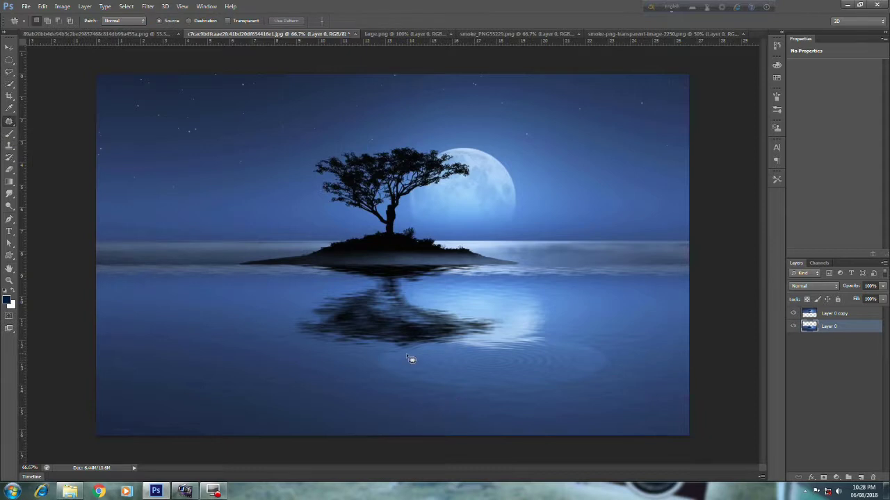
scroll(410, 349, up, 2)
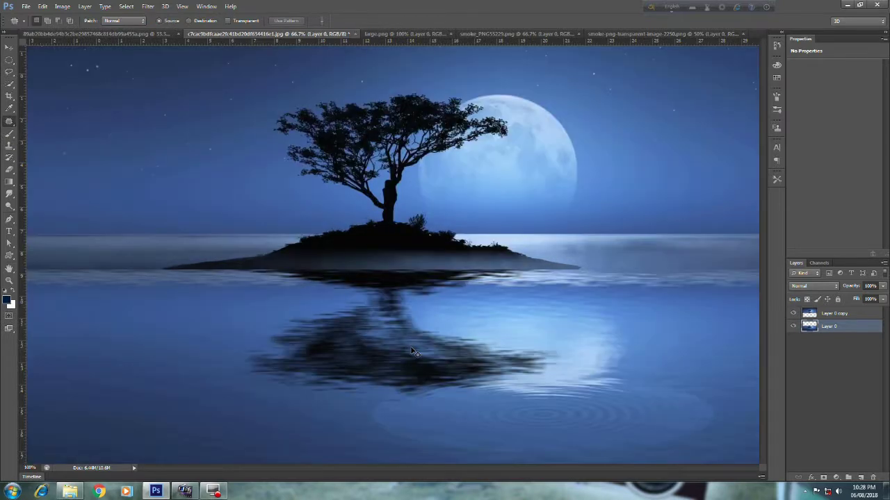
scroll(411, 350, up, 3)
scroll(469, 308, up, 1)
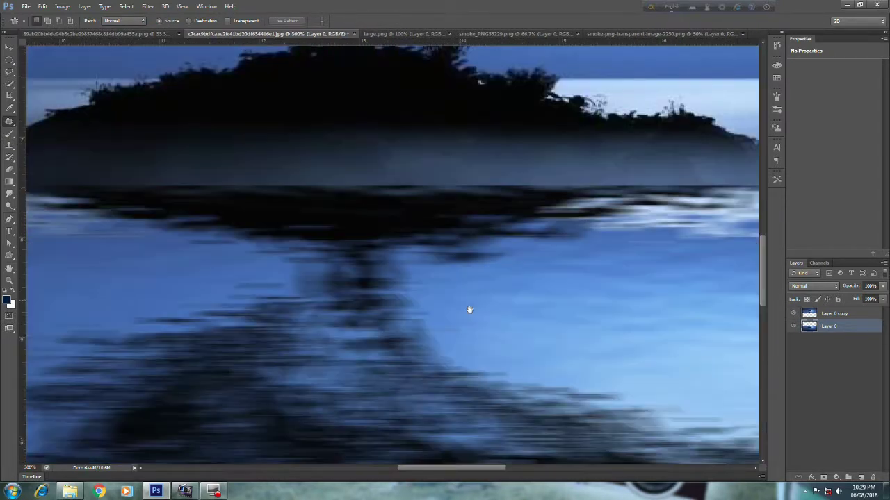
scroll(457, 253, up, 1)
scroll(450, 303, up, 1)
scroll(450, 302, down, 3)
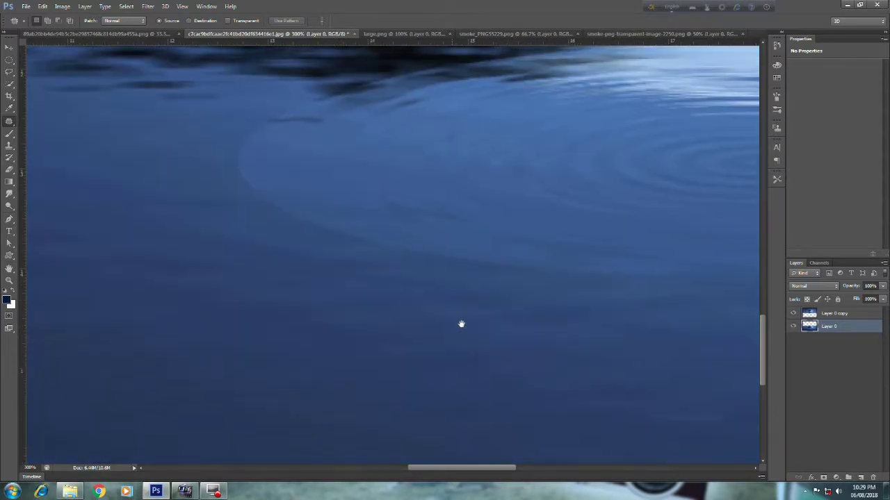
drag(452, 301, 471, 350)
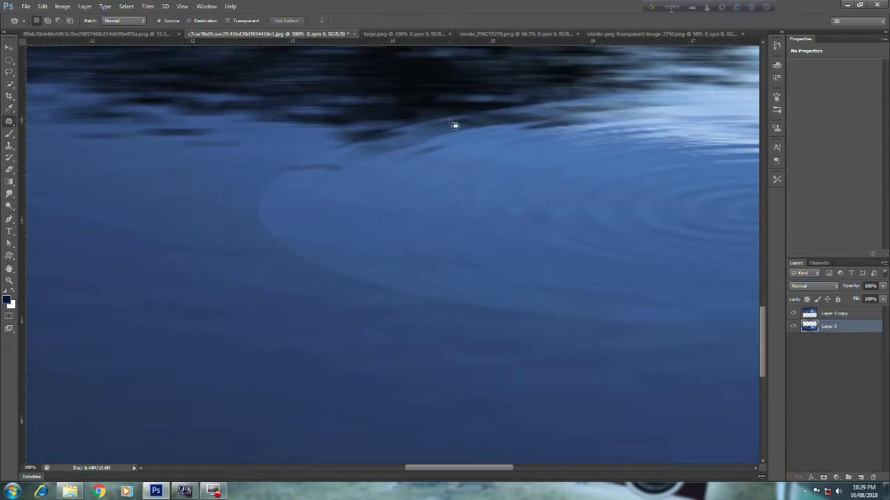
- Outline the crescent streak, patch it with nearby clean water, and deselect
mouse_move(417, 135)
mouse_down()
mouse_move(310, 183)
mouse_move(294, 210)
mouse_move(301, 237)
mouse_up()
mouse_move(342, 265)
mouse_down()
mouse_move(457, 301)
mouse_move(679, 332)
mouse_move(654, 337)
mouse_up()
drag(597, 335, 489, 321)
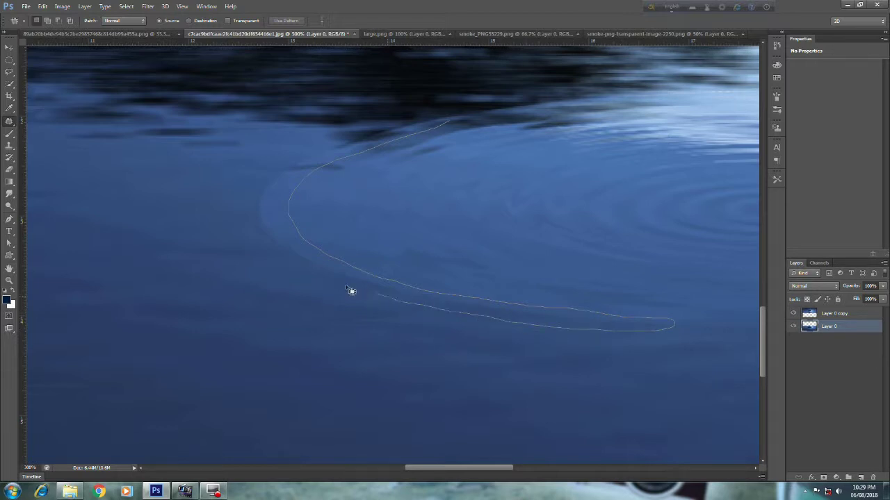
drag(269, 252, 255, 217)
mouse_move(408, 129)
mouse_down()
mouse_move(456, 118)
mouse_move(460, 126)
mouse_move(451, 125)
mouse_up()
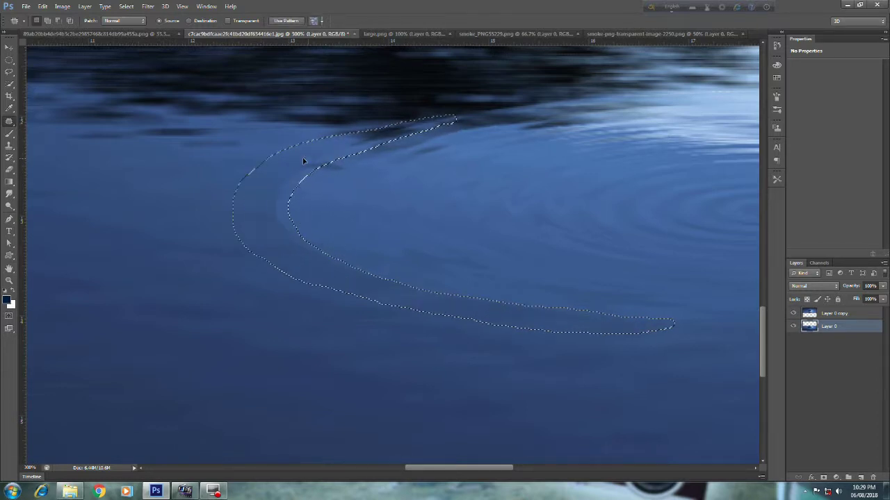
drag(303, 162, 275, 159)
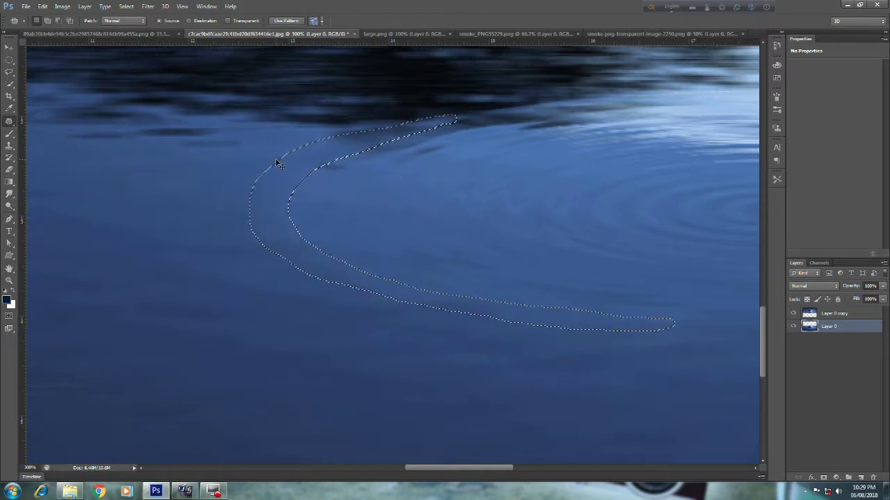
key(ctrl+d)
- Outline the stray ripple arcs right of the rings with the Patch tool
scroll(453, 278, right, 3)
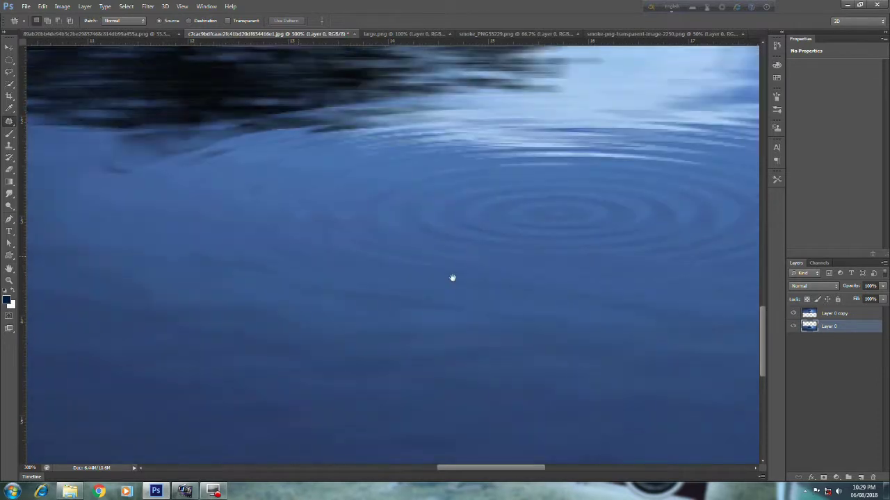
scroll(453, 278, right, 3)
scroll(348, 266, right, 3)
scroll(437, 285, right, 2)
scroll(480, 294, right, 1)
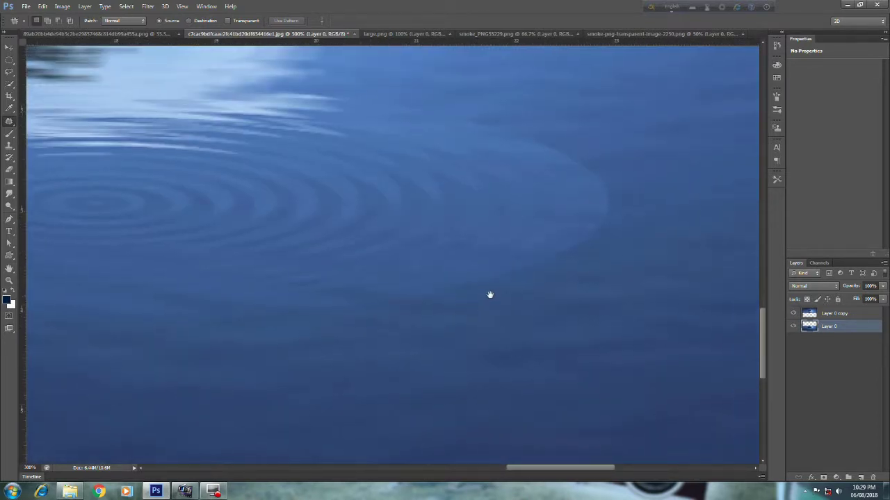
scroll(496, 297, left, 1)
scroll(503, 303, left, 1)
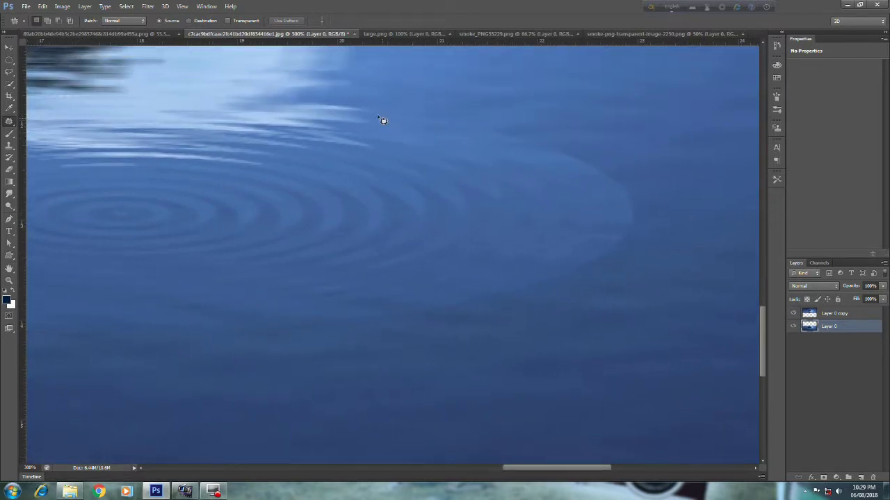
drag(412, 124, 443, 132)
drag(513, 152, 554, 167)
mouse_move(596, 187)
mouse_down()
mouse_move(607, 207)
mouse_move(595, 244)
mouse_move(539, 275)
mouse_up()
drag(389, 314, 318, 318)
mouse_move(258, 326)
mouse_down()
mouse_move(193, 342)
mouse_move(375, 339)
mouse_move(562, 297)
mouse_up()
drag(426, 117, 379, 113)
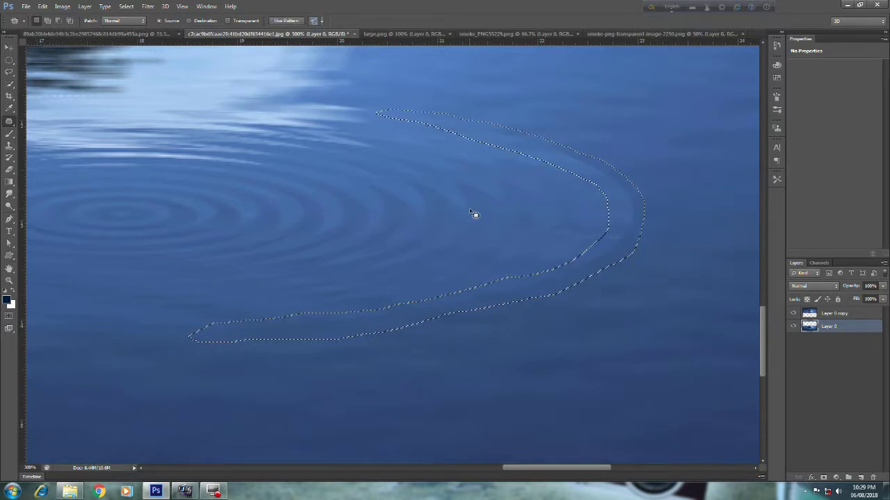
- Patch the arcs with smooth water, deselect, and zoom out to the whole lake
key(ctrl+d)
drag(473, 207, 493, 207)
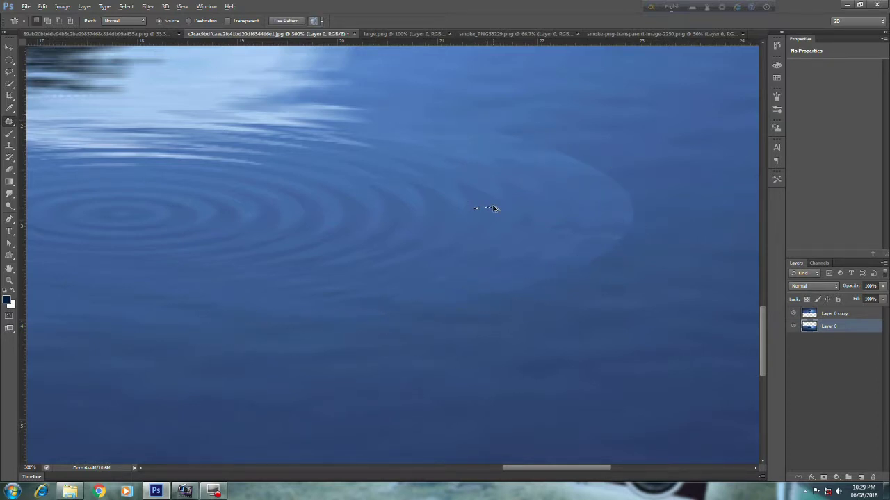
key(ctrl+z)
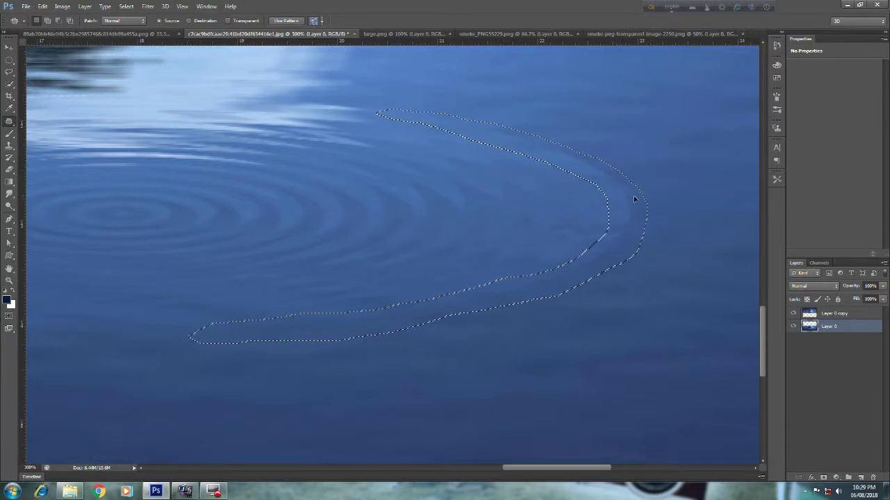
drag(634, 199, 682, 201)
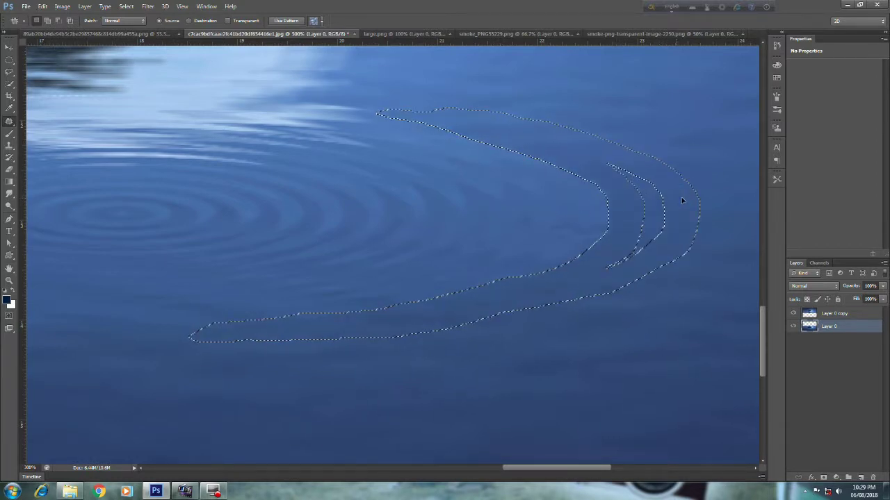
drag(682, 200, 700, 201)
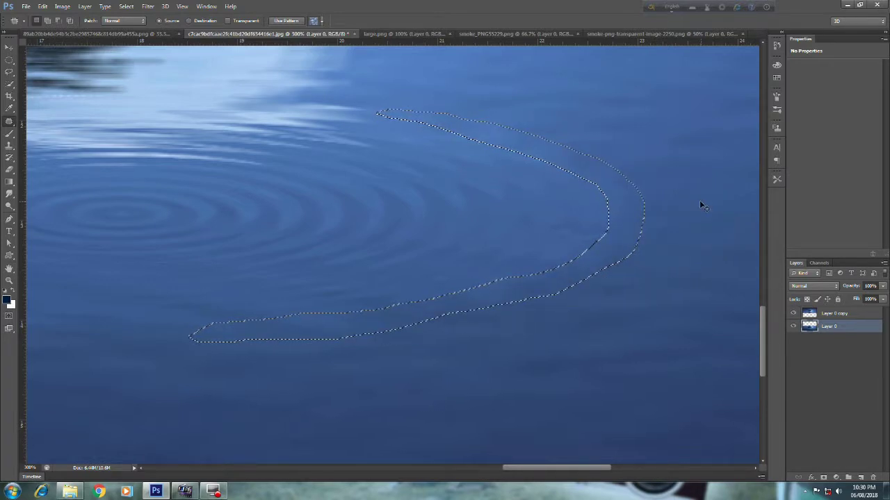
key(ctrl+d)
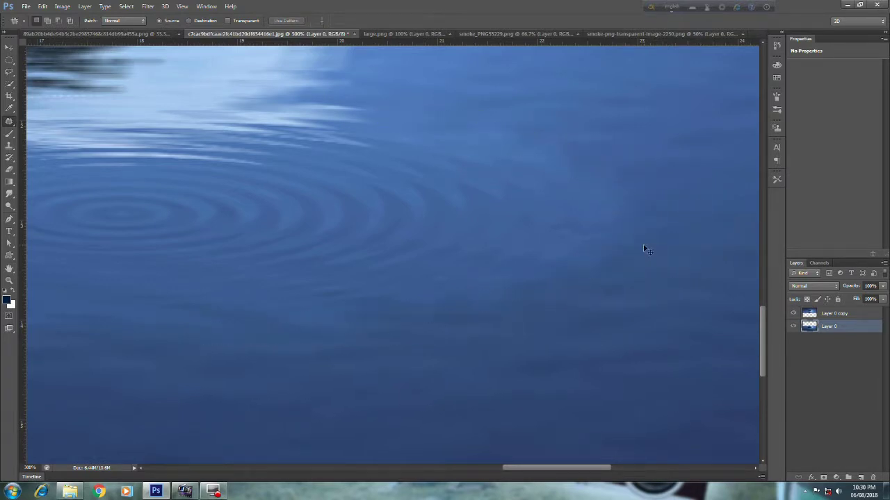
key(ctrl+minus)
key(ctrl+minus)
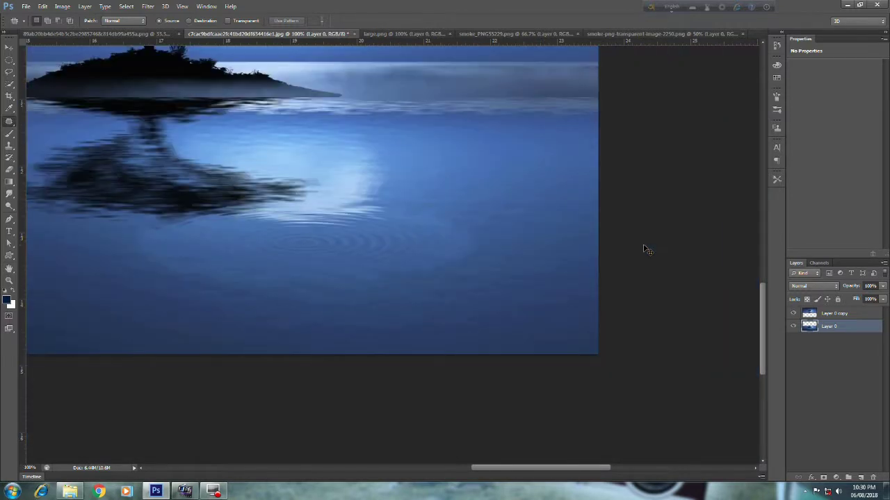
key(ctrl+minus)
- Drag the woman from large.png into the lake scene and move Layer 1 to the top
mouse_move(272, 296)
mouse_down()
mouse_move(366, 319)
mouse_move(440, 352)
mouse_up()
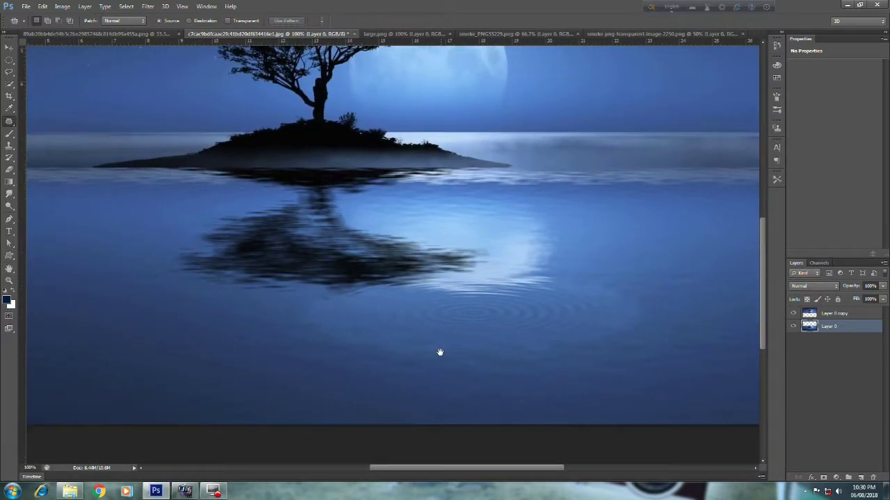
click(426, 36)
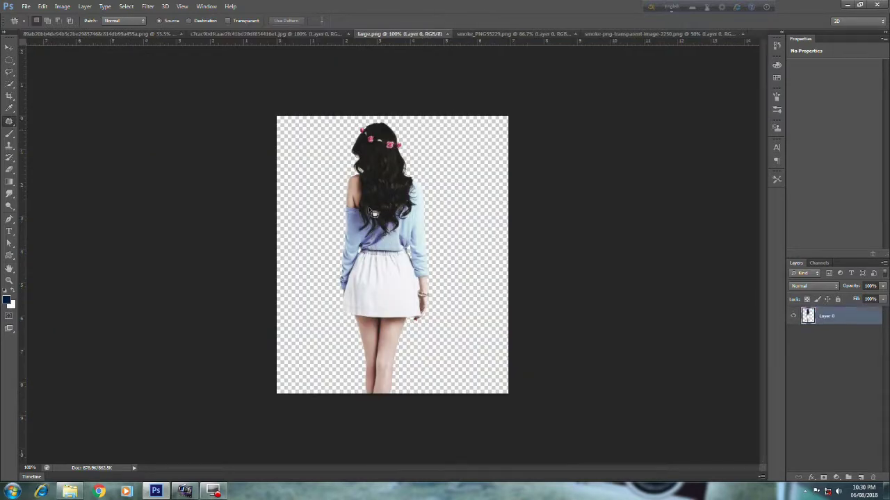
click(15, 47)
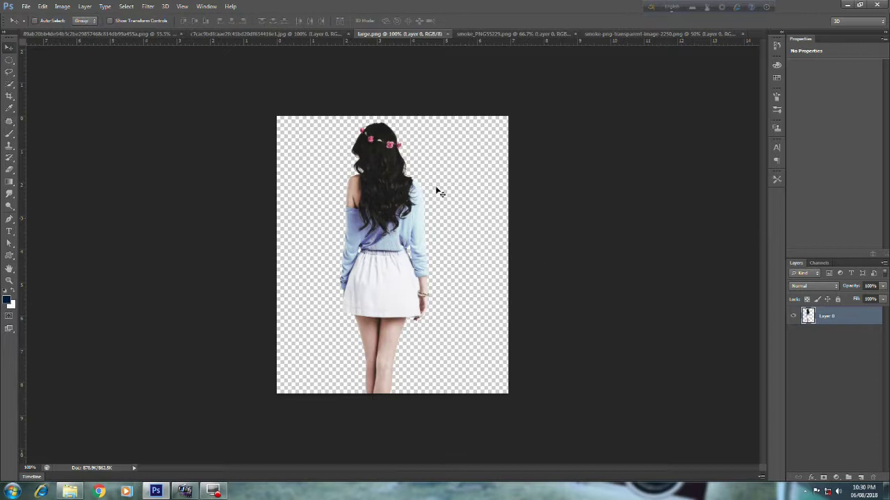
mouse_move(386, 187)
mouse_down()
mouse_move(270, 36)
mouse_move(432, 224)
mouse_up()
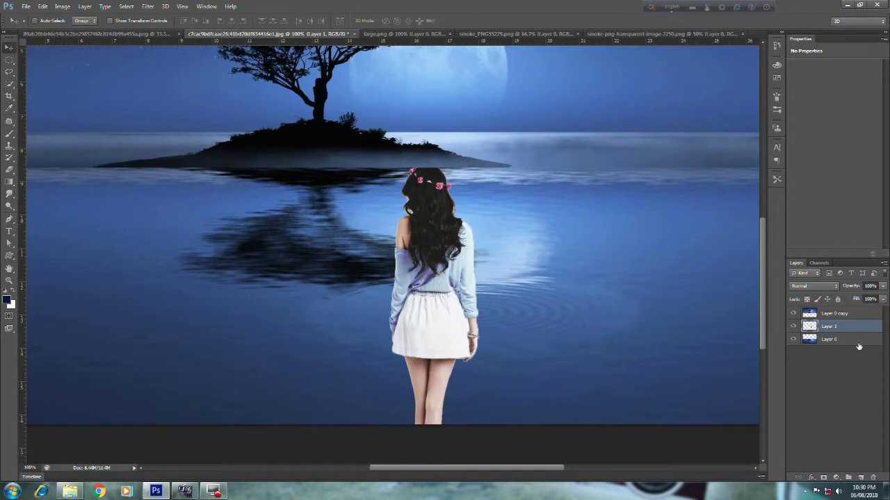
drag(838, 329, 840, 312)
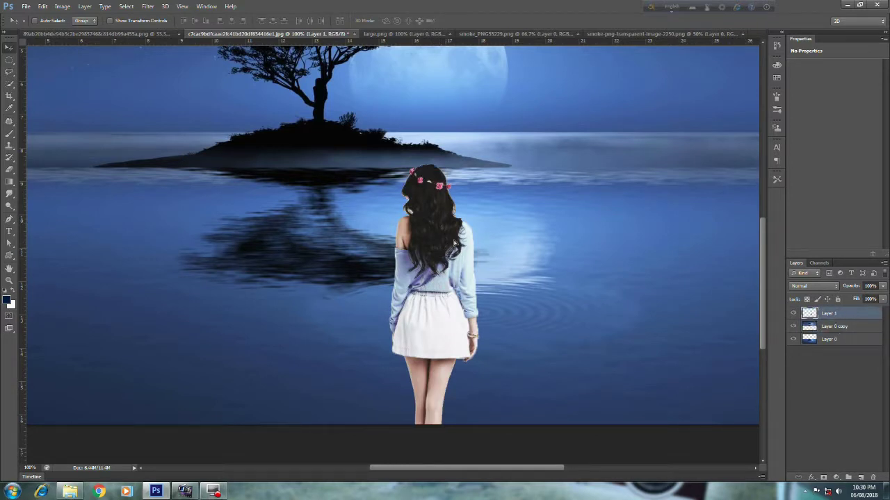
- Position the woman so her legs end inside the ripple rings, zooming in on them
mouse_move(460, 231)
mouse_down()
mouse_move(497, 211)
mouse_move(484, 186)
mouse_up()
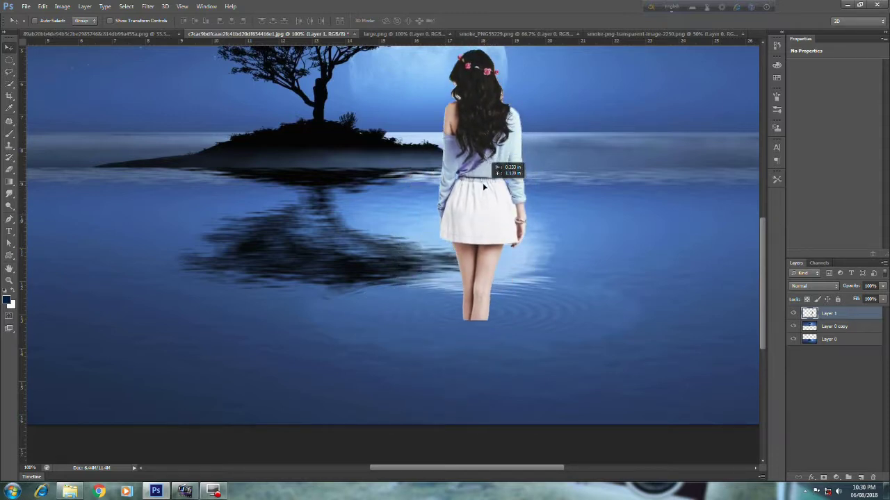
drag(485, 185, 484, 170)
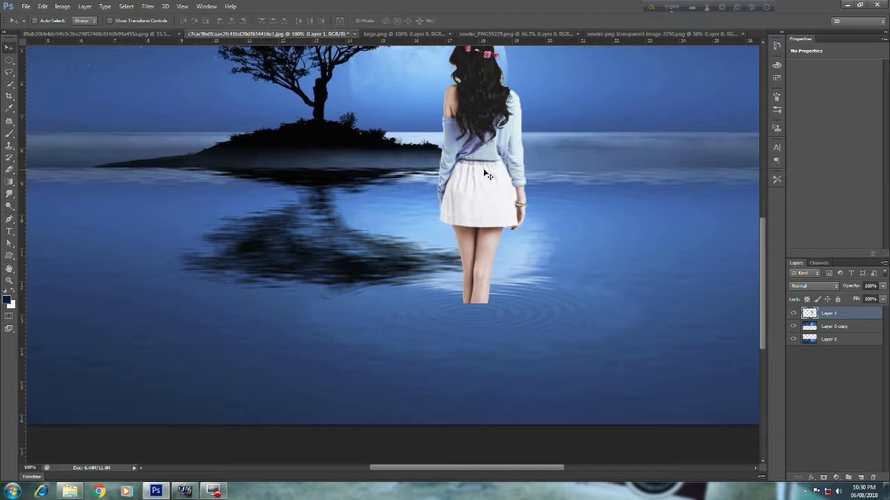
key(ctrl+plus)
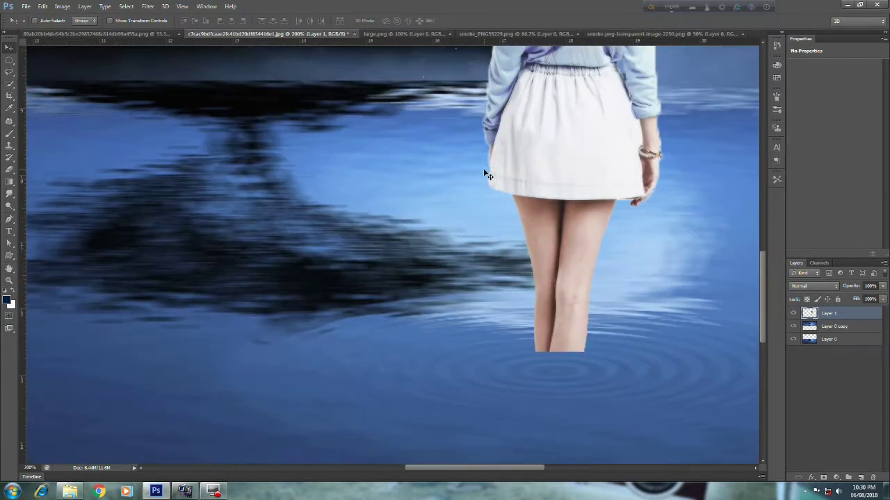
drag(487, 270, 339, 292)
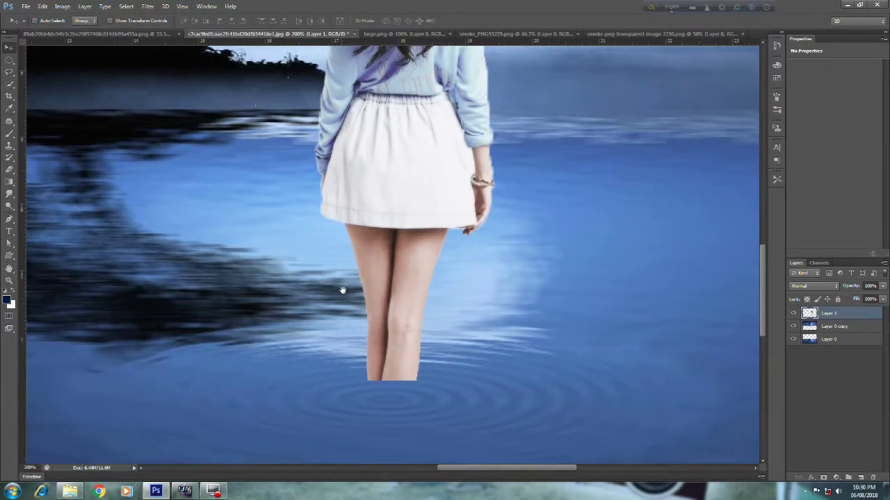
drag(401, 249, 399, 272)
key(ctrl+plus)
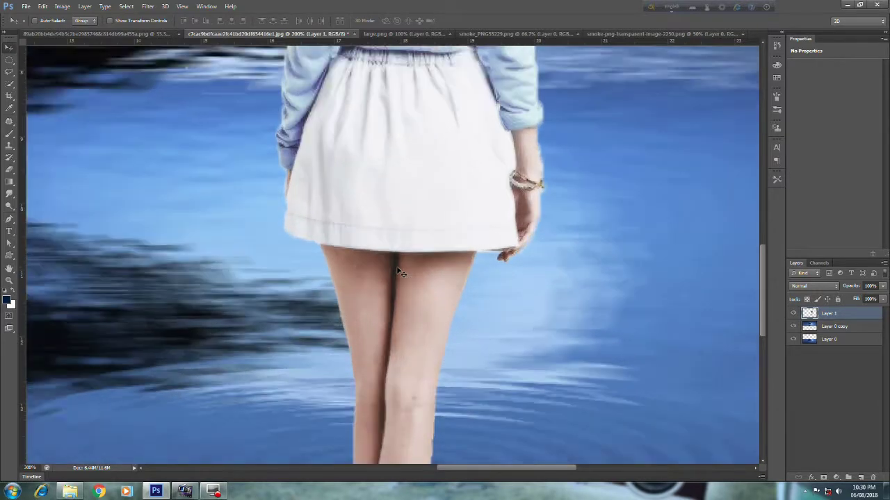
key(ctrl+plus)
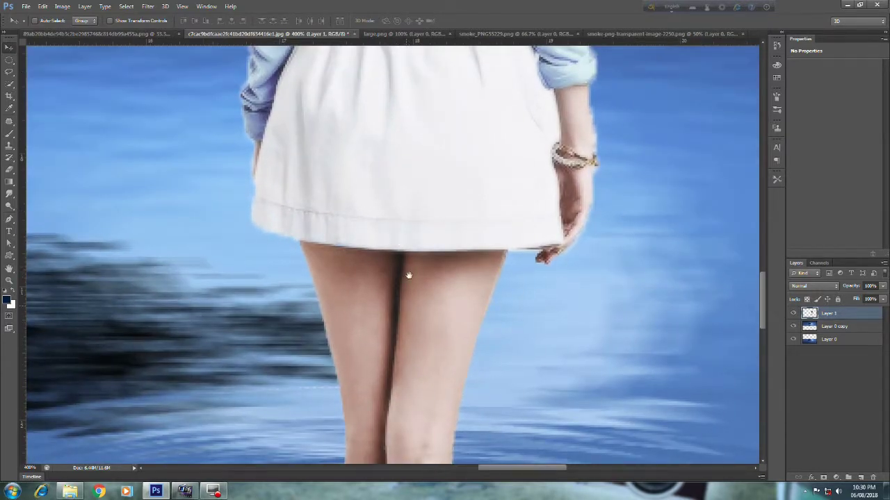
scroll(407, 207, down, 2)
scroll(413, 327, down, 3)
scroll(416, 262, down, 3)
scroll(417, 262, down, 5)
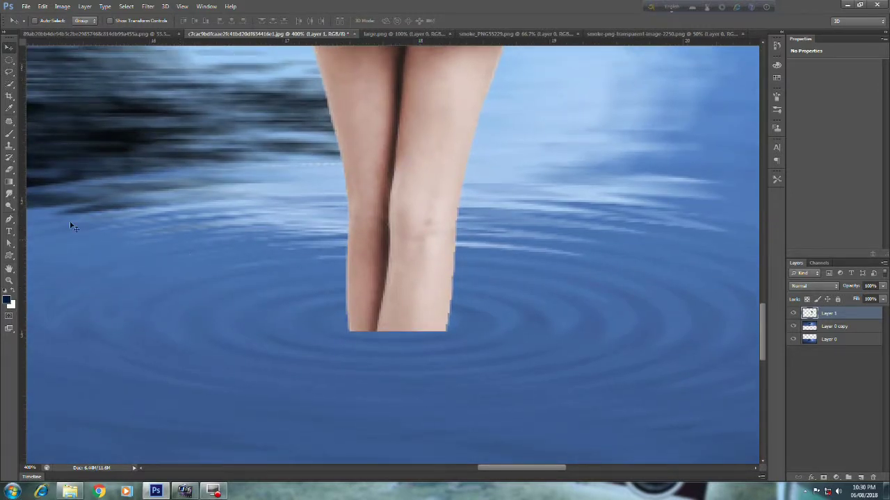
- Erase a rounded edge along the bottom of the legs and nudge Layer 1 slightly right
click(9, 169)
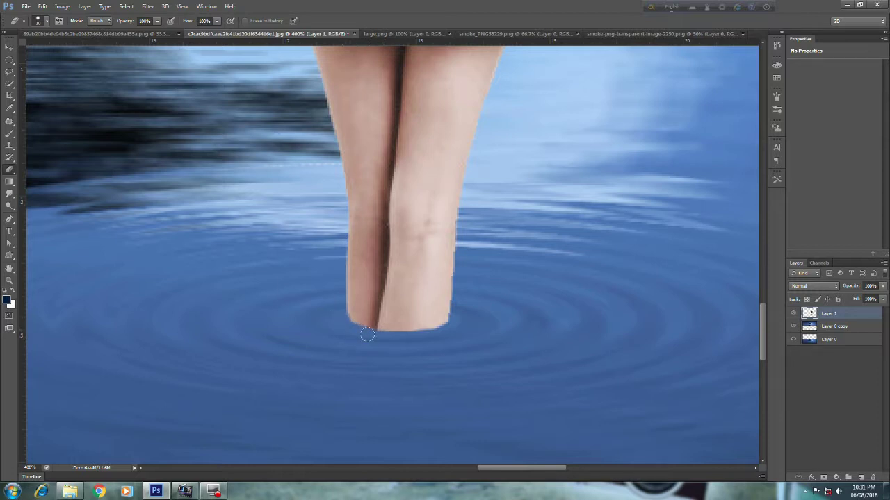
drag(367, 335, 413, 339)
click(9, 47)
drag(412, 201, 420, 203)
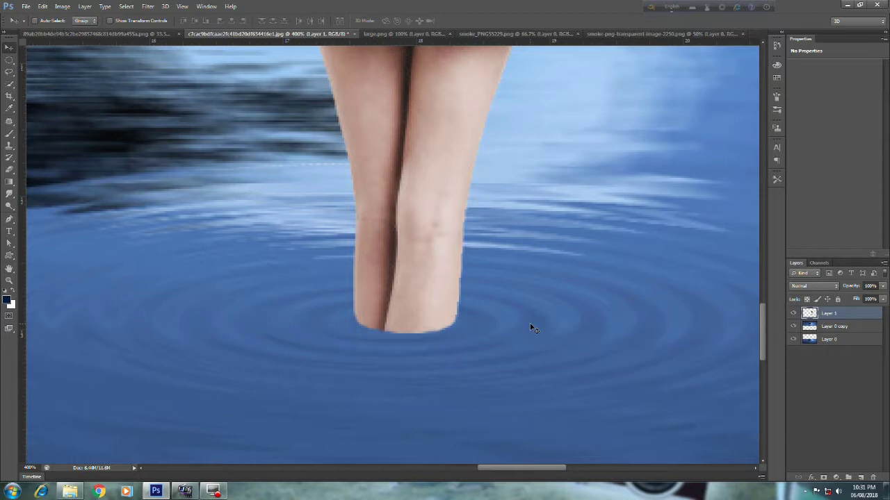
- Close large.png and bring up the water splash image with the Rectangular Marquee tool ready
click(431, 35)
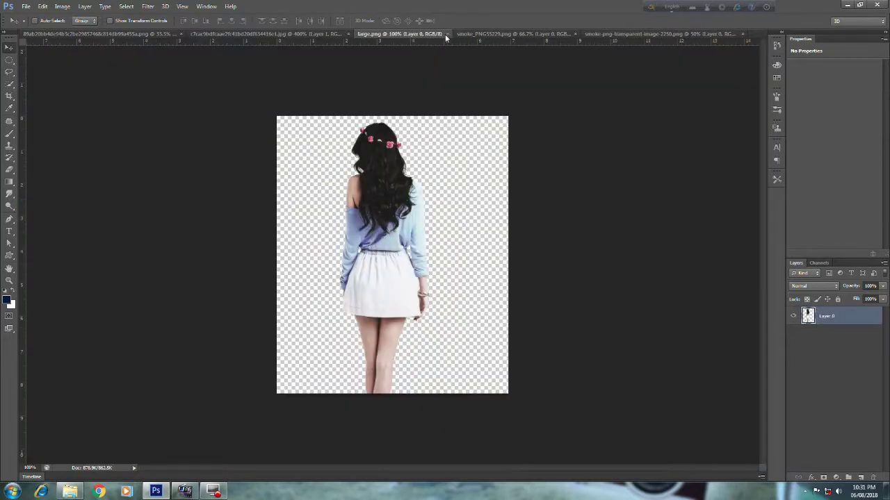
click(447, 34)
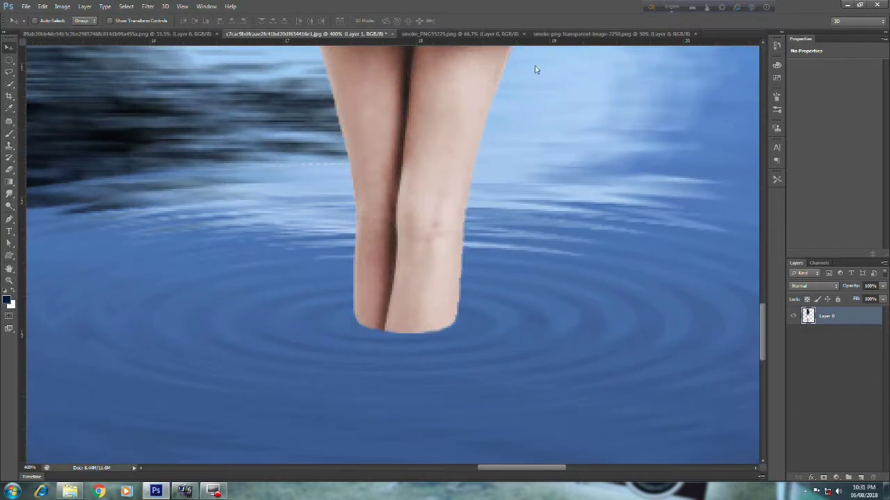
click(485, 35)
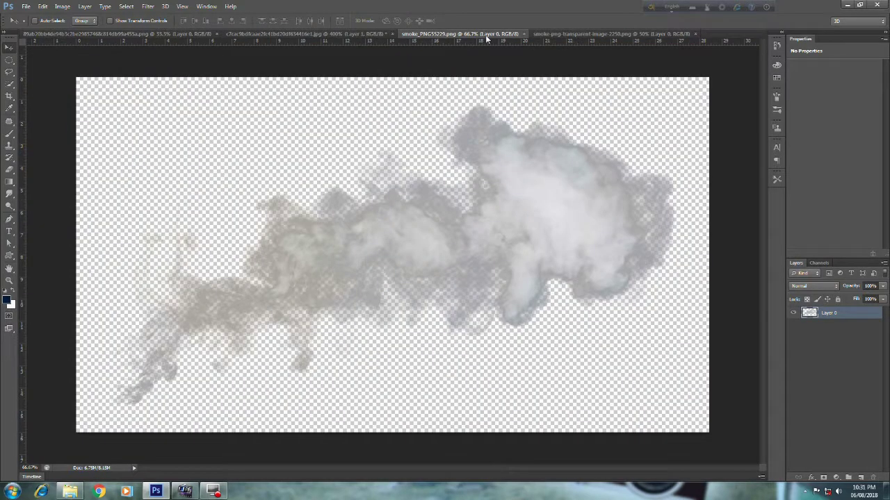
click(137, 37)
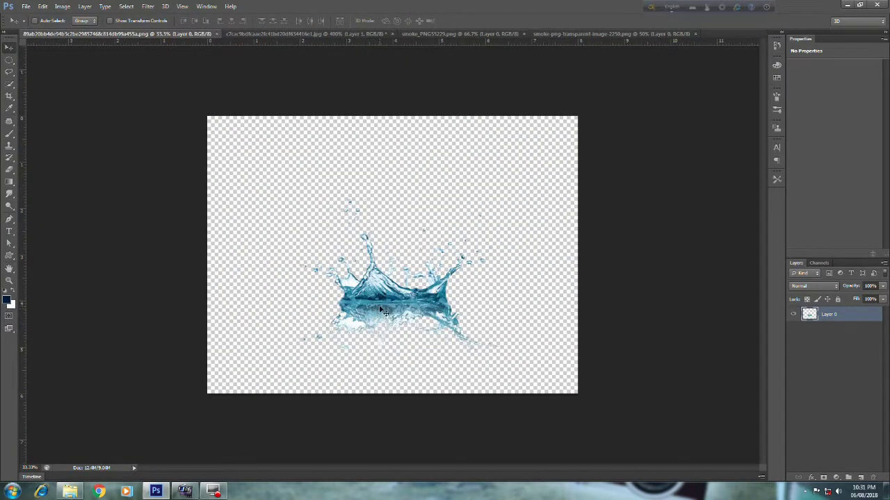
click(9, 63)
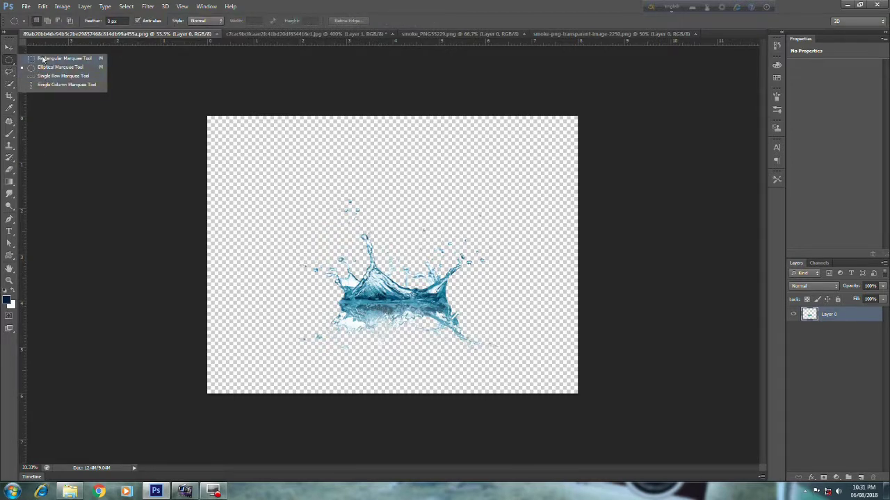
click(43, 59)
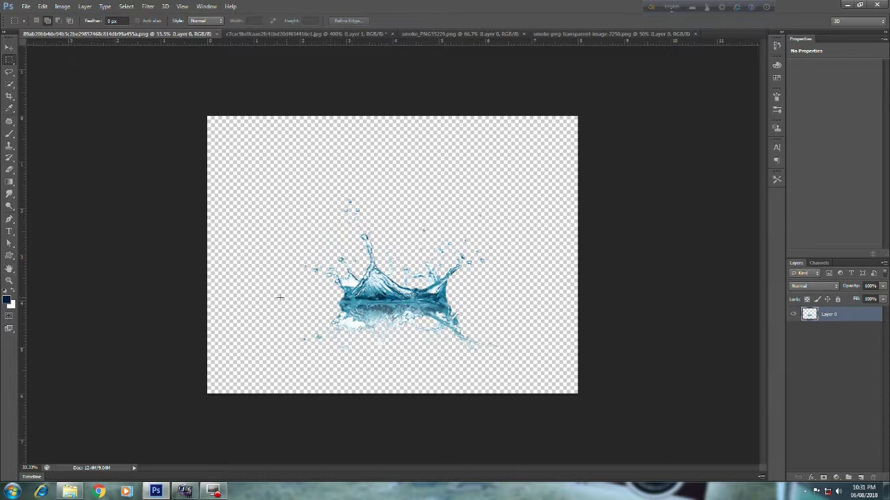
- Select the lower part of the splash and drag it into the lake scene as Layer 2
mouse_move(257, 297)
mouse_down()
mouse_move(495, 365)
mouse_move(549, 367)
mouse_up()
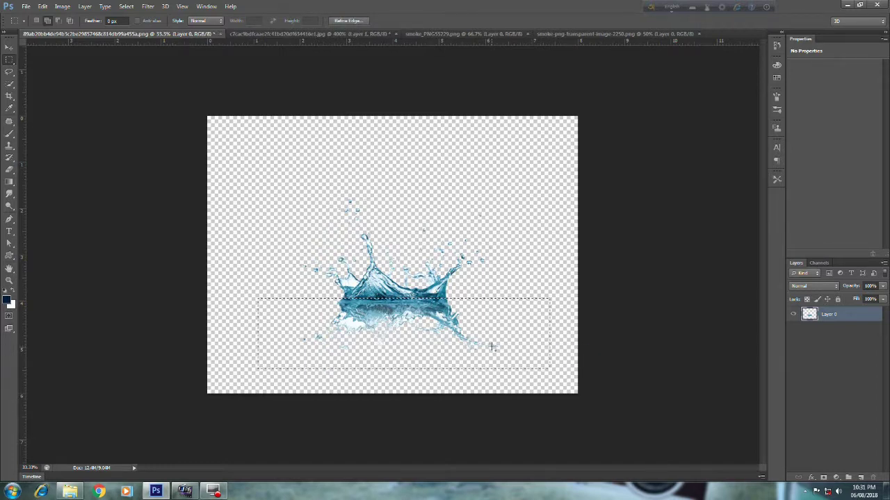
key(Down)
key(Down)
key(Down)
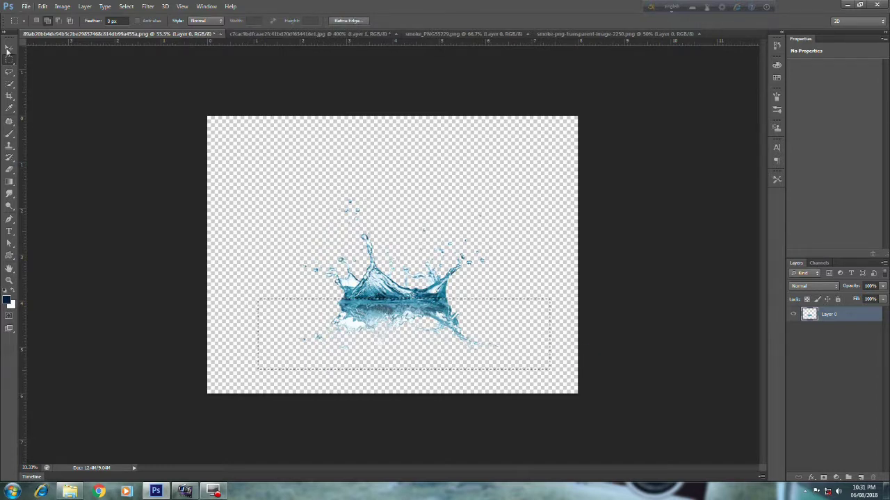
key(v)
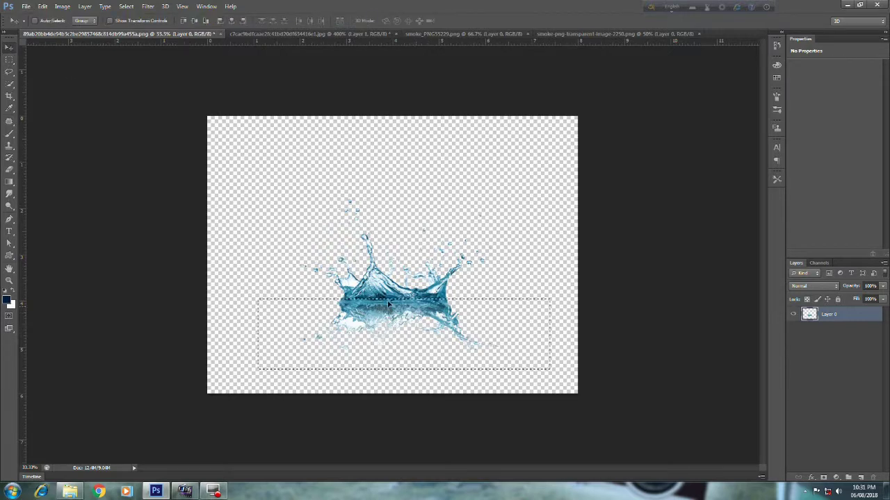
mouse_move(390, 305)
mouse_down()
mouse_move(240, 77)
mouse_move(270, 39)
mouse_move(357, 217)
mouse_up()
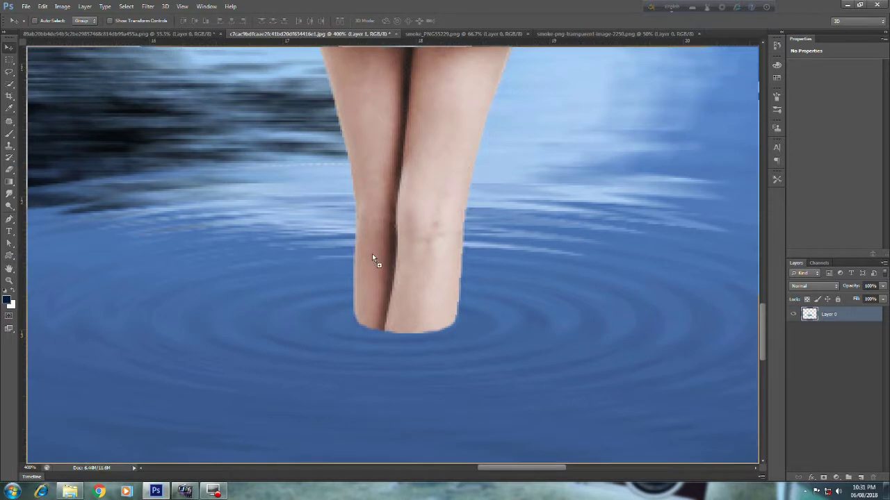
drag(372, 257, 372, 257)
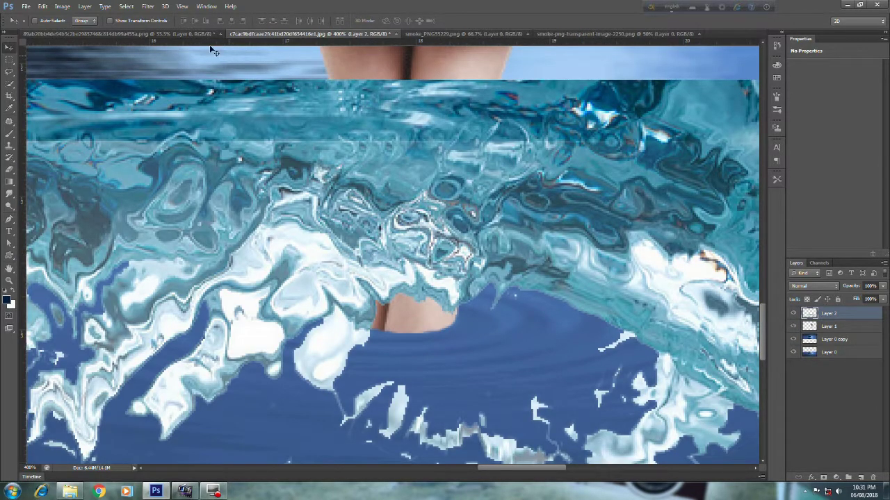
- Close the splash source file without saving and zoom out to the whole scene
click(218, 34)
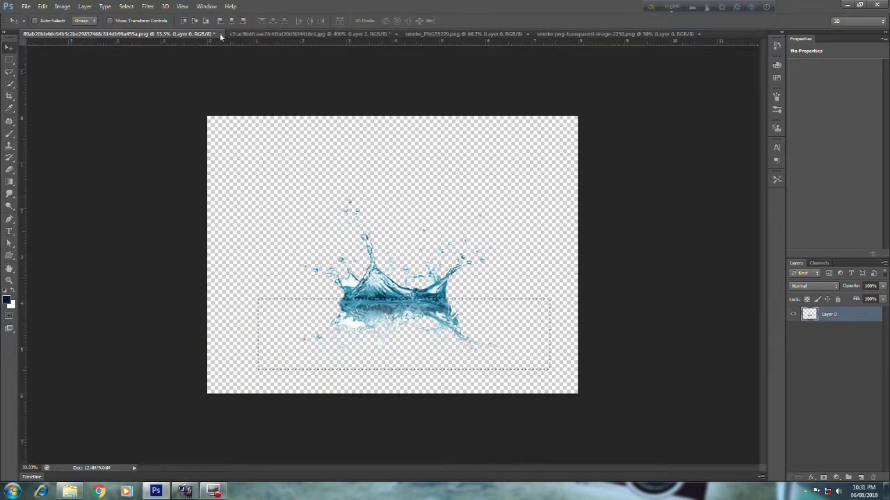
click(447, 188)
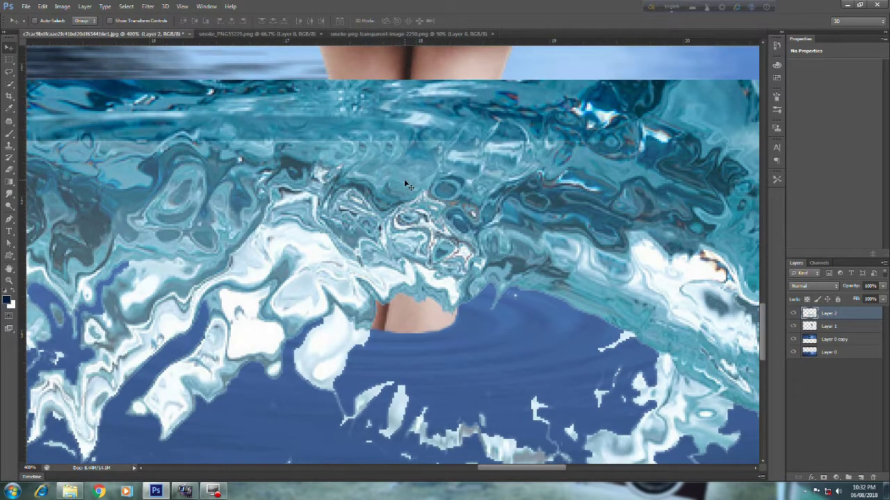
key(ctrl+minus)
key(ctrl+minus)
key(ctrl+minus)
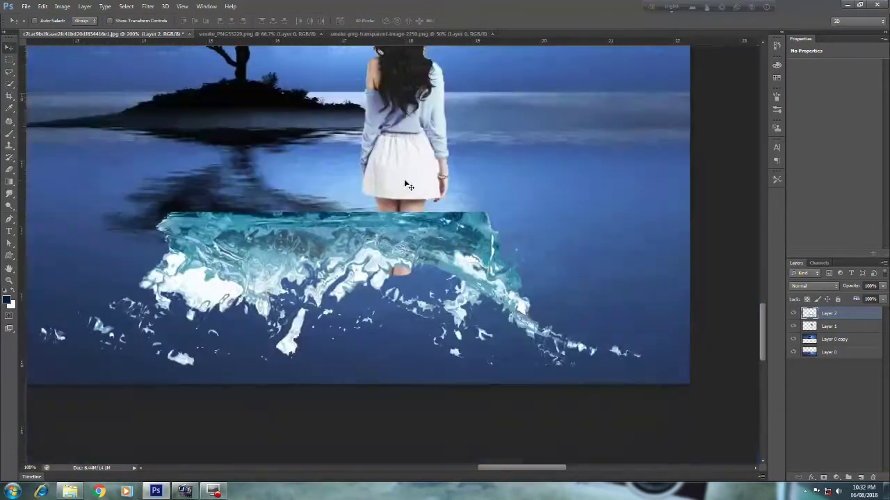
key(ctrl+minus)
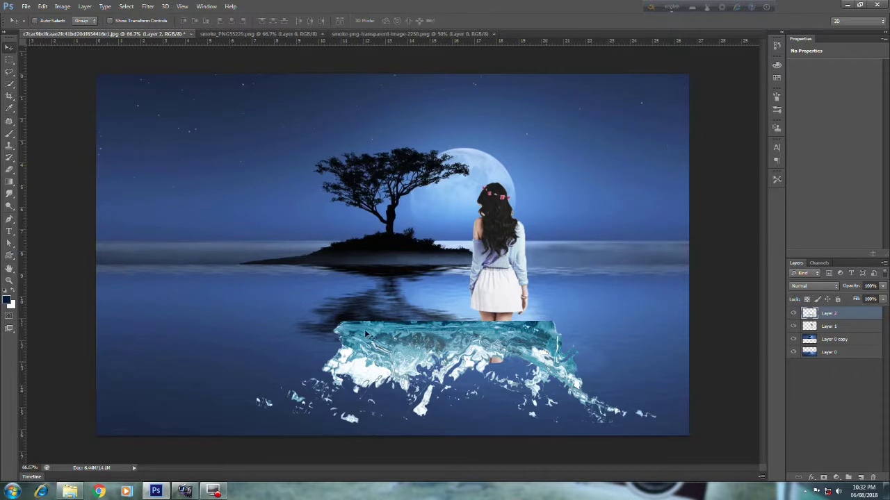
key(ctrl+t)
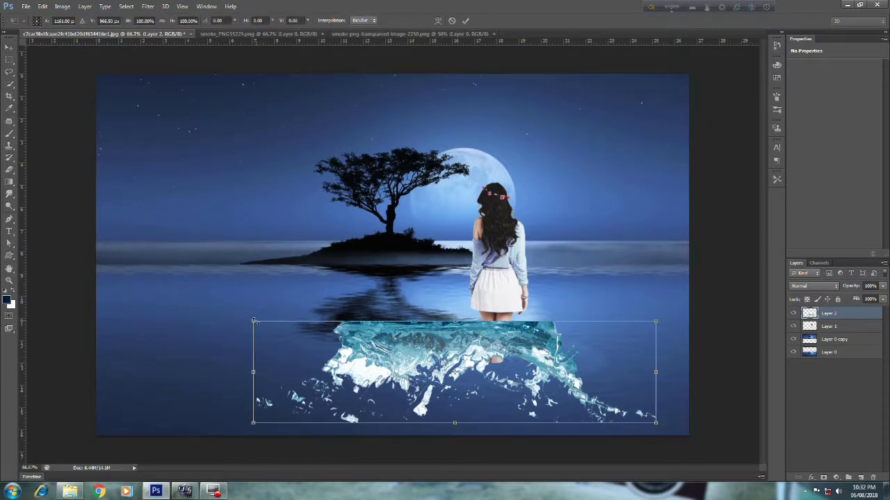
- Scale the splash down and flip it horizontally
mouse_move(255, 322)
mouse_down()
mouse_move(486, 391)
mouse_move(553, 394)
mouse_up()
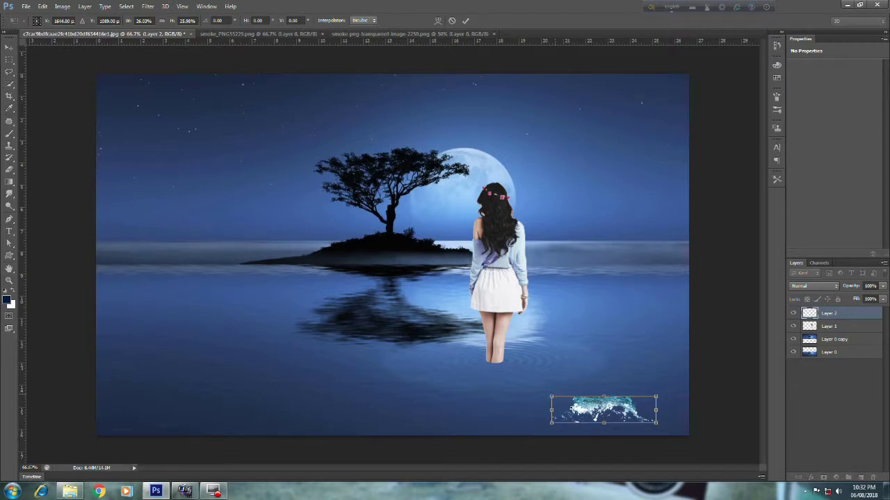
right_click(571, 412)
click(612, 389)
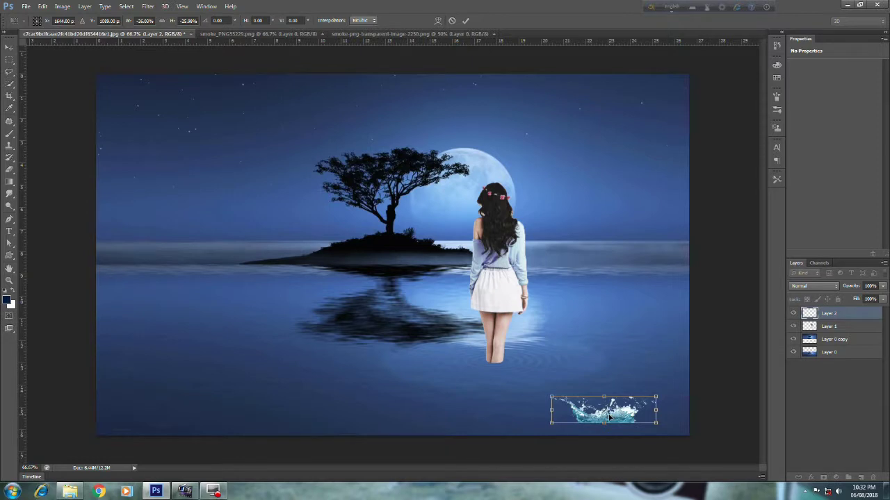
key(Return)
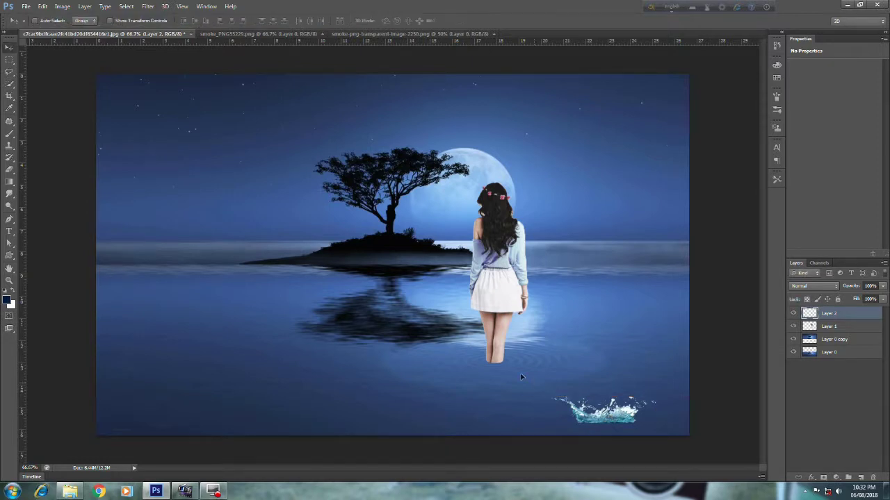
- Move the splash under the woman's feet and zoom in on her legs
drag(605, 411, 494, 354)
key(ctrl+plus)
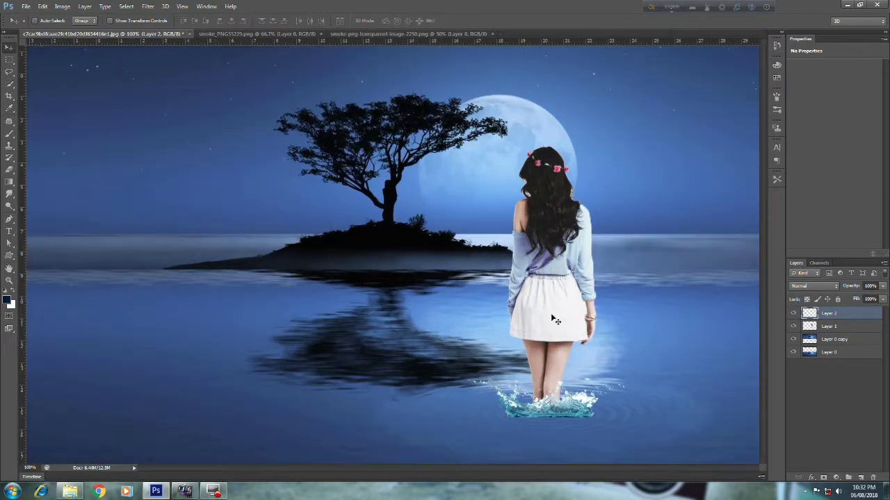
key(ctrl+plus)
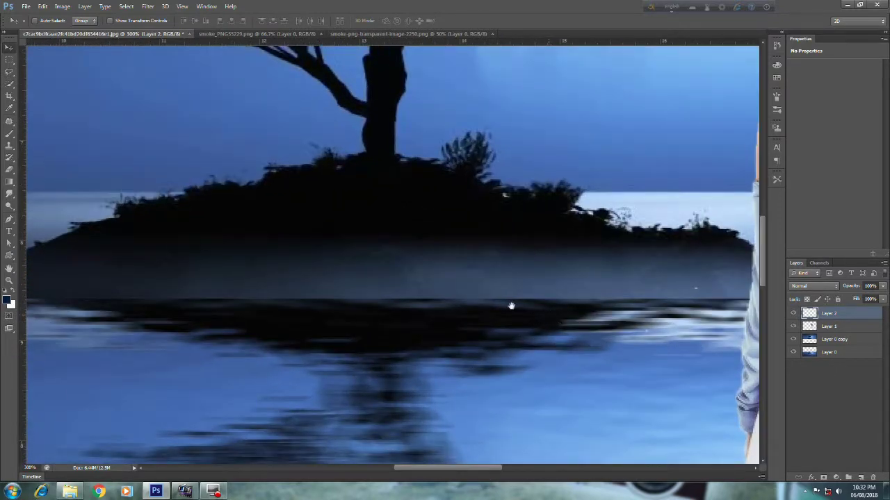
drag(449, 322, 397, 241)
mouse_move(476, 368)
mouse_down()
mouse_move(475, 306)
mouse_move(357, 234)
mouse_up()
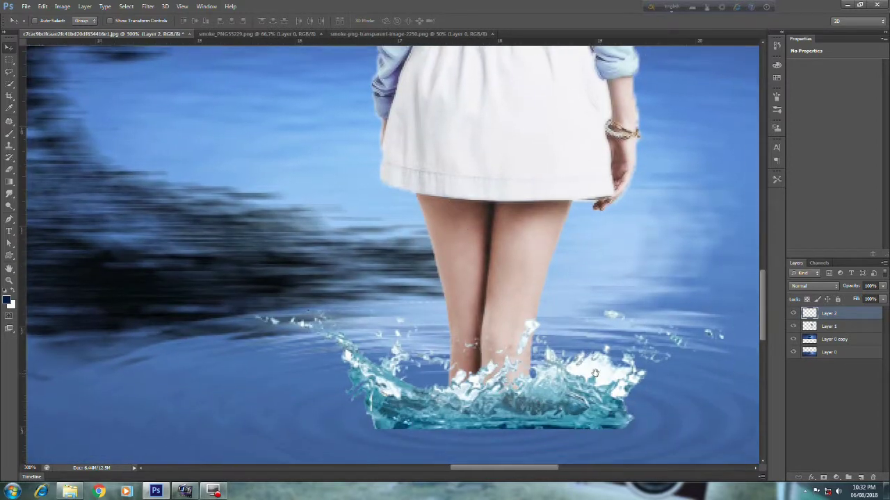
mouse_move(595, 374)
mouse_down()
mouse_move(518, 322)
mouse_move(516, 311)
mouse_up()
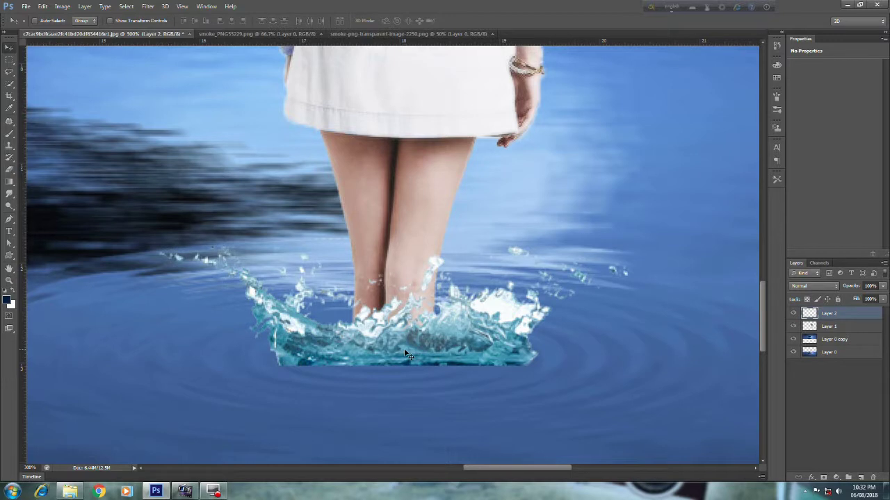
key(ctrl+t)
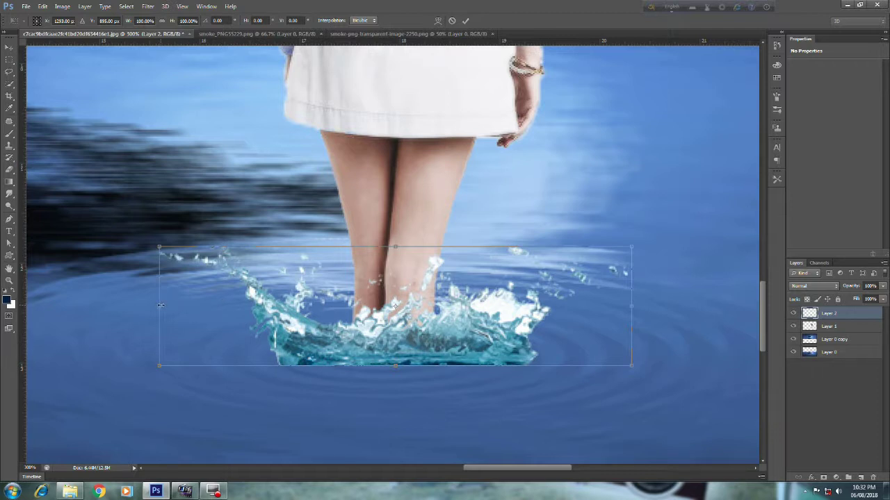
- Narrow the splash's sides and warp its bottom edge into a downward curve
drag(174, 306, 198, 306)
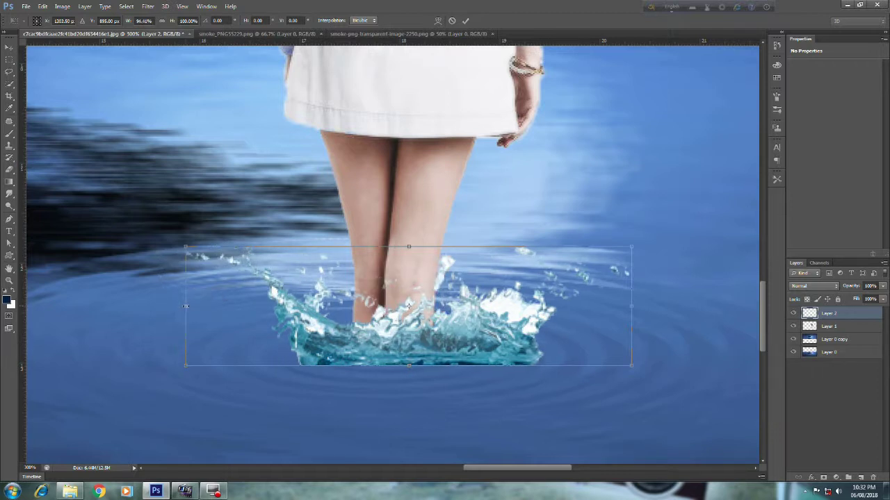
mouse_move(633, 307)
mouse_down()
mouse_move(580, 312)
mouse_move(588, 313)
mouse_up()
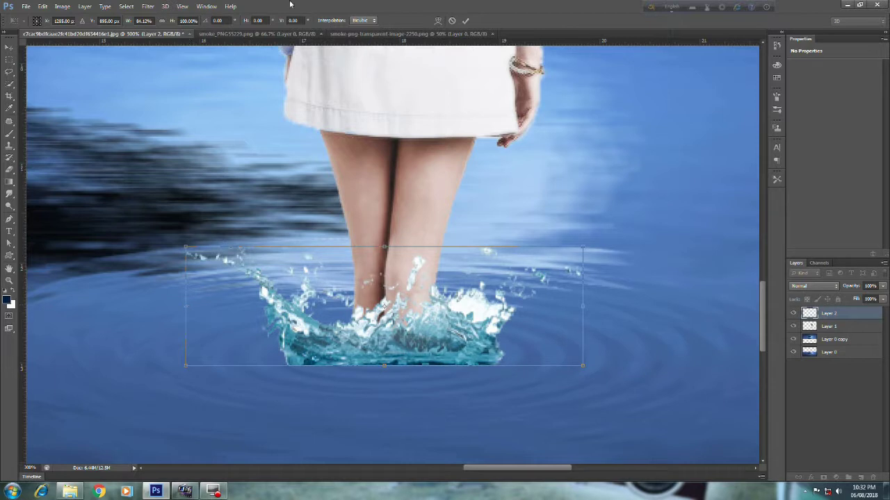
click(437, 21)
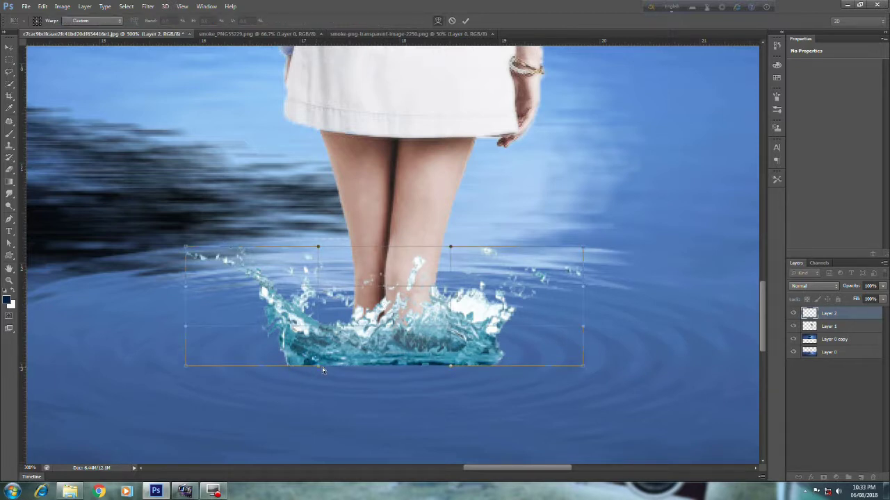
drag(315, 369, 355, 369)
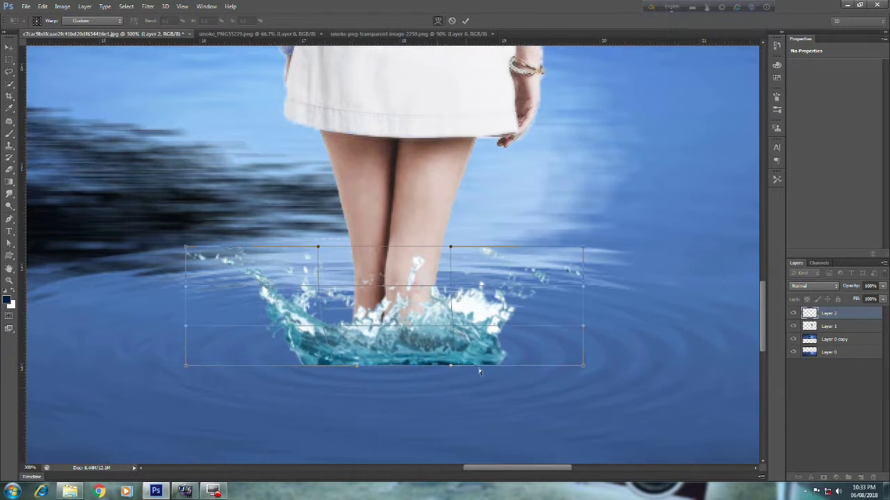
drag(457, 369, 450, 384)
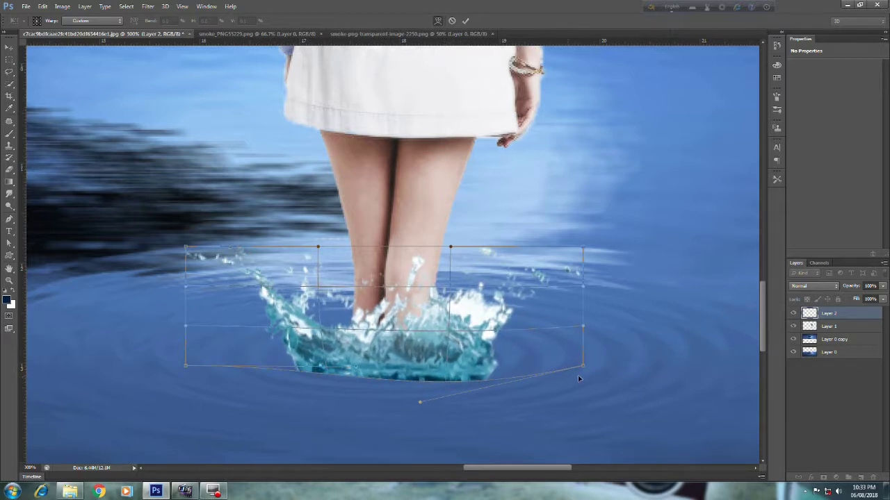
drag(584, 363, 565, 343)
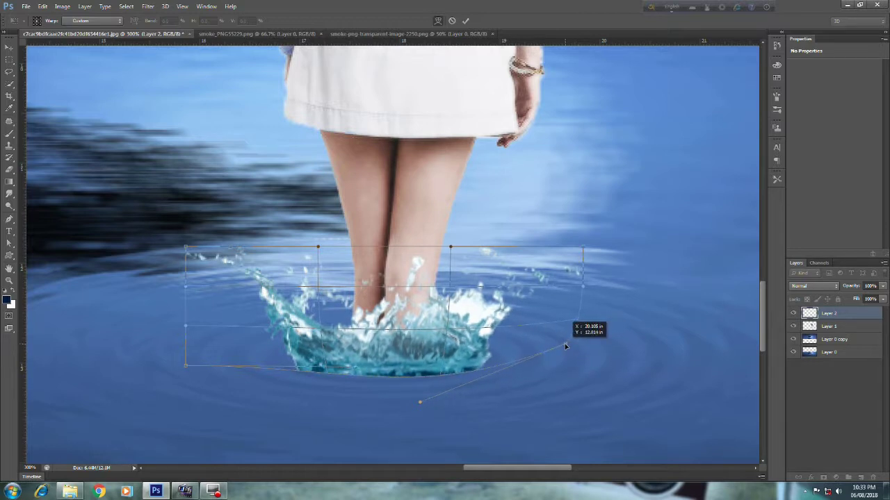
drag(186, 367, 228, 345)
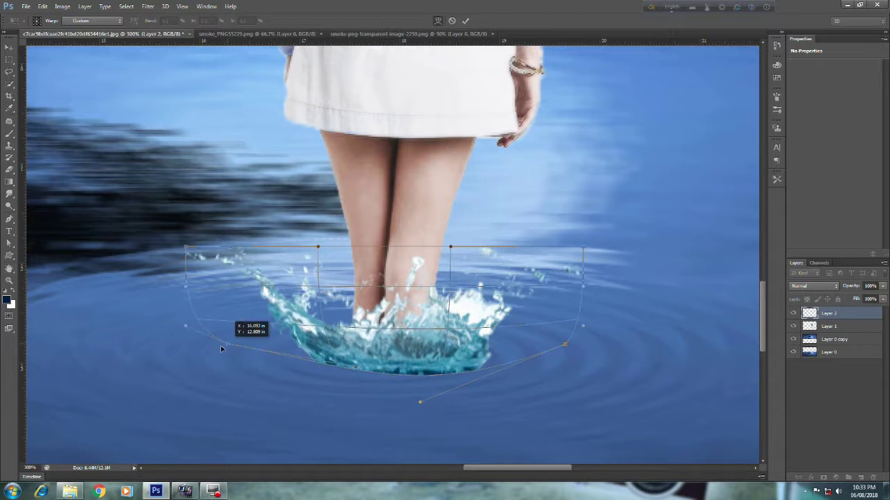
- Pull the warp's bottom centre lower, stretch the top corners outward, and apply the warp
drag(221, 347, 220, 346)
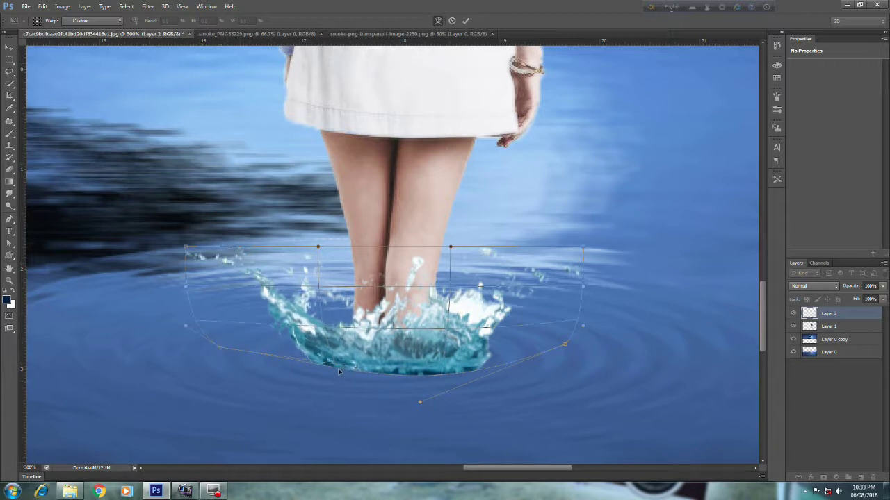
drag(340, 373, 337, 376)
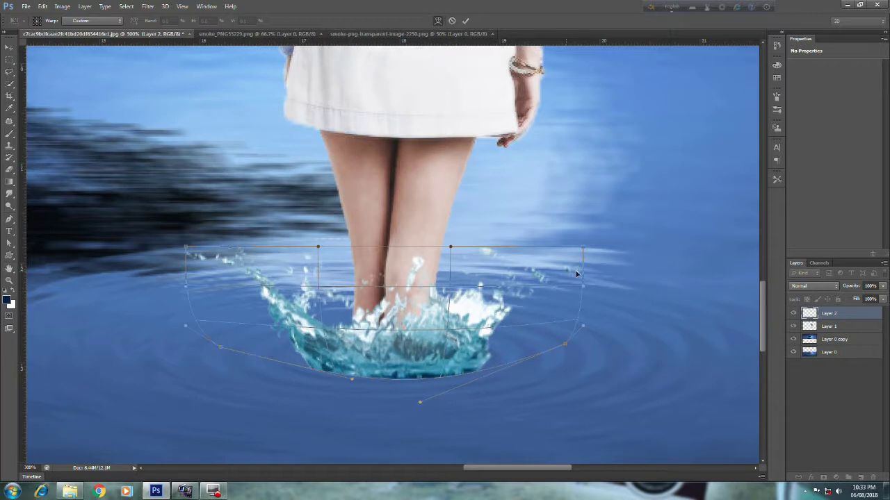
drag(583, 249, 619, 251)
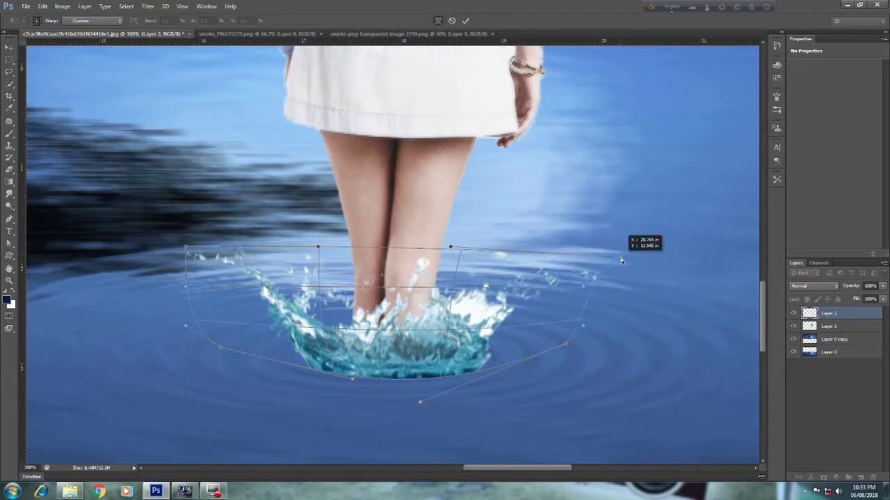
drag(619, 251, 621, 258)
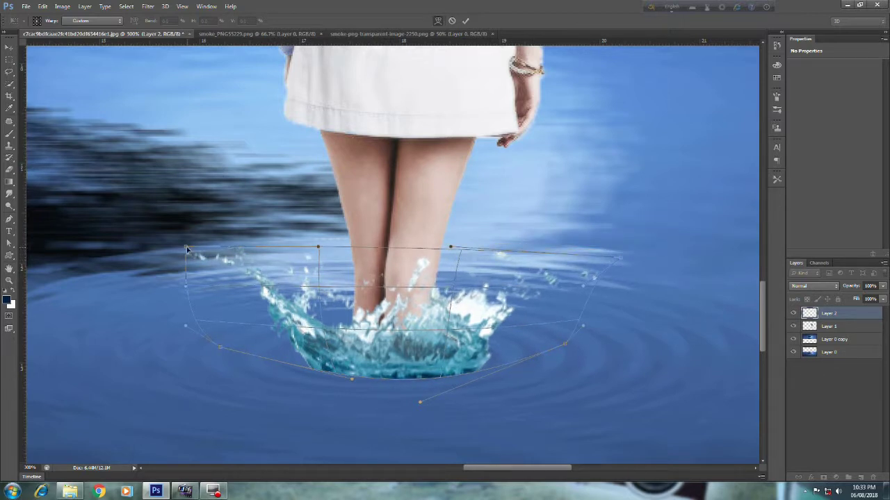
drag(186, 251, 173, 251)
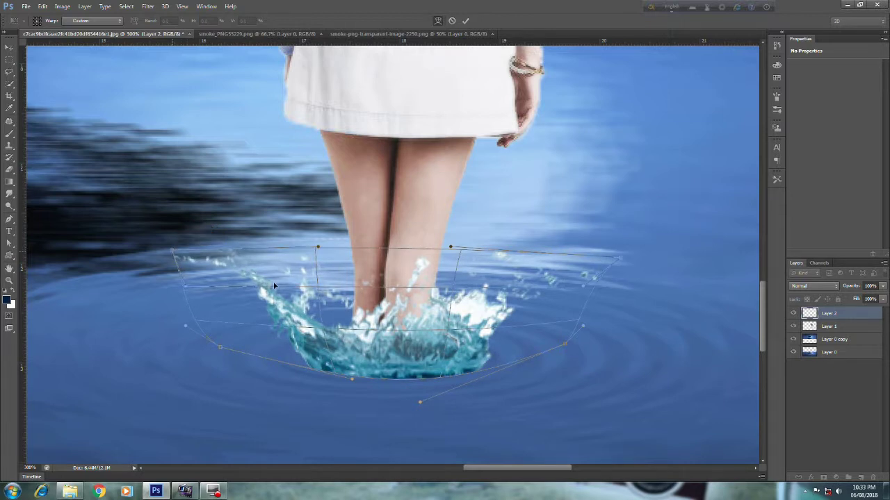
key(Return)
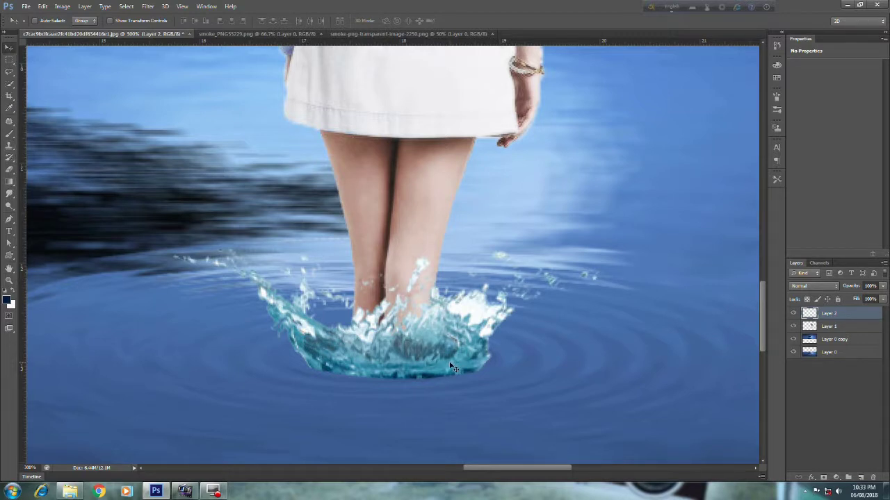
- Add a layer mask to Layer 2 and paint black along the splash's bottom edge
click(836, 478)
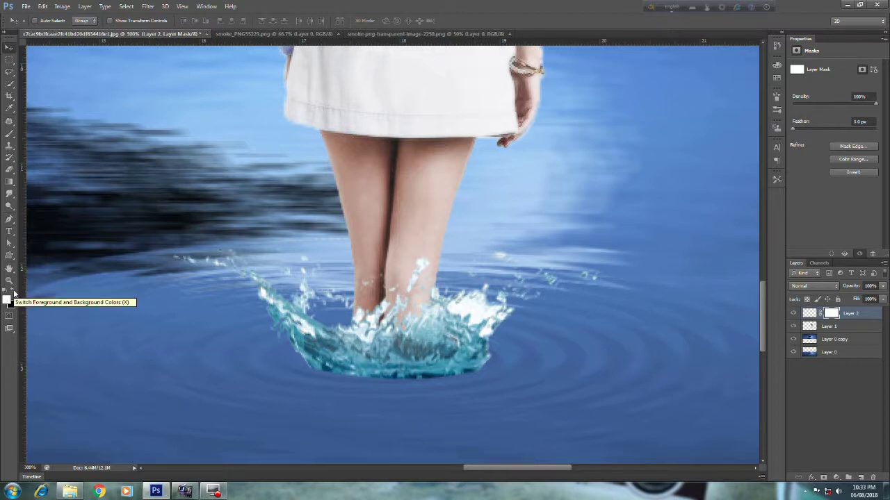
click(9, 157)
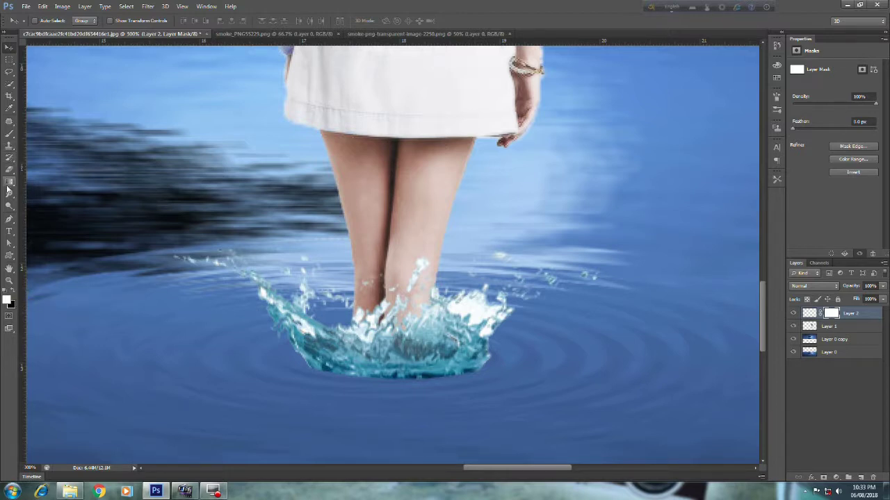
click(9, 134)
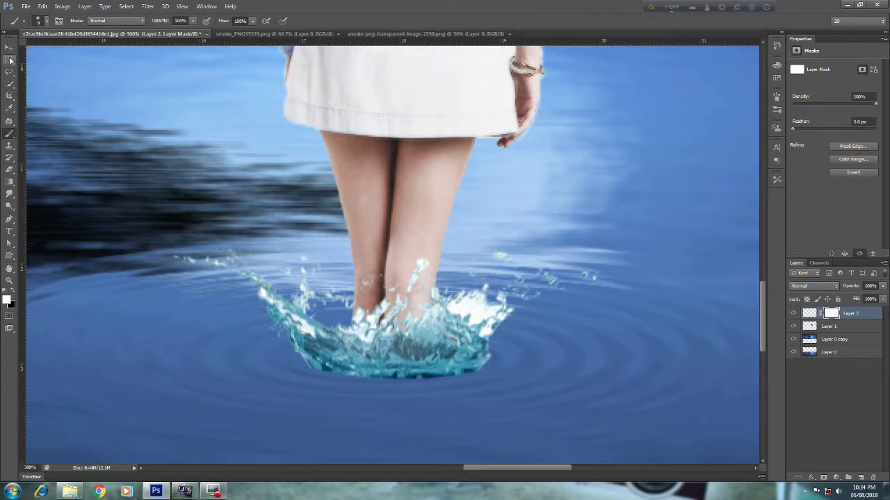
click(14, 293)
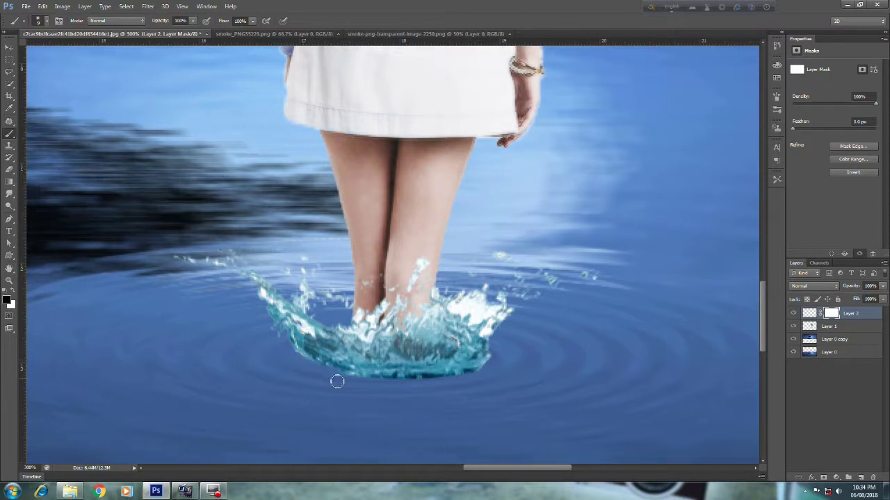
mouse_move(336, 382)
mouse_down()
mouse_move(472, 381)
mouse_move(492, 355)
mouse_move(460, 378)
mouse_up()
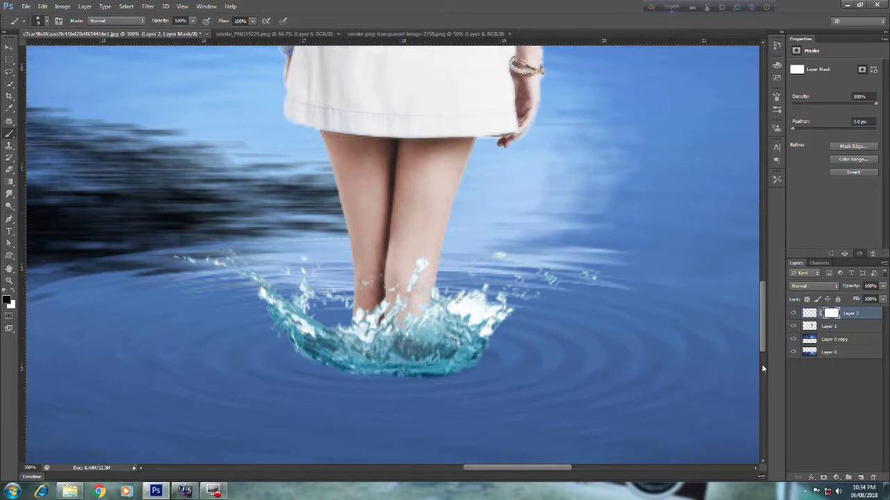
- Set Layer 2's blend mode to Overlay
click(820, 289)
click(805, 158)
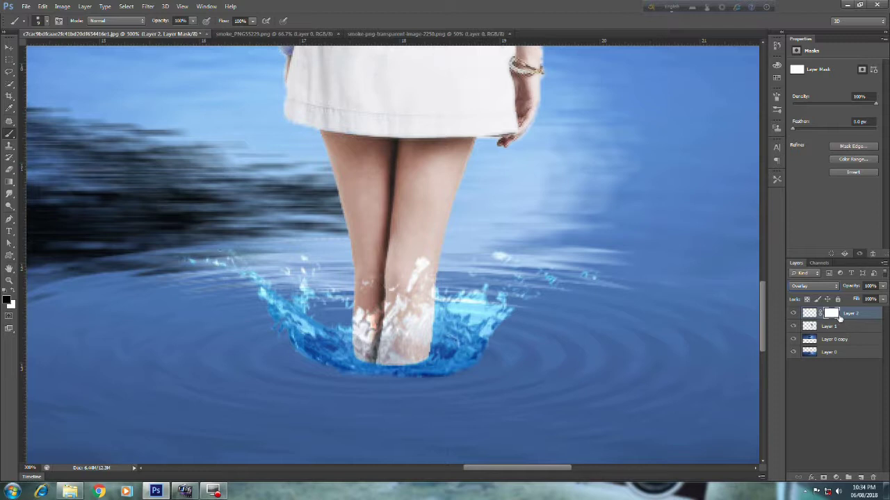
click(814, 480)
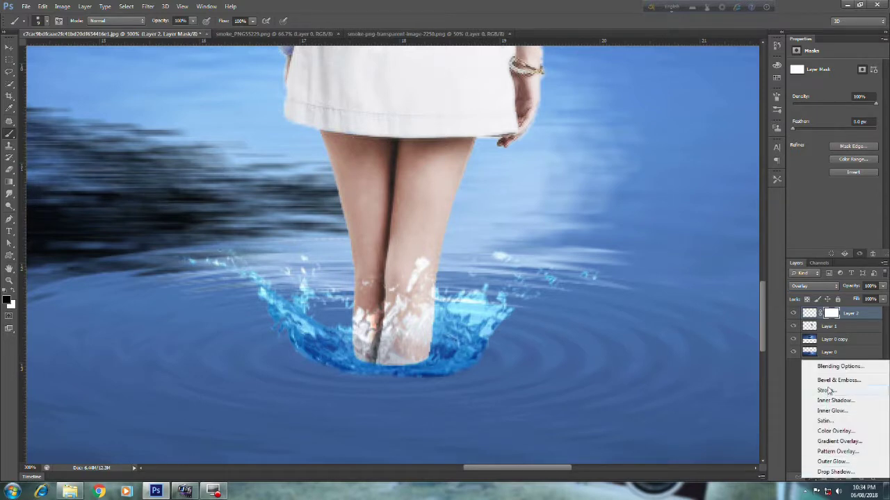
click(704, 436)
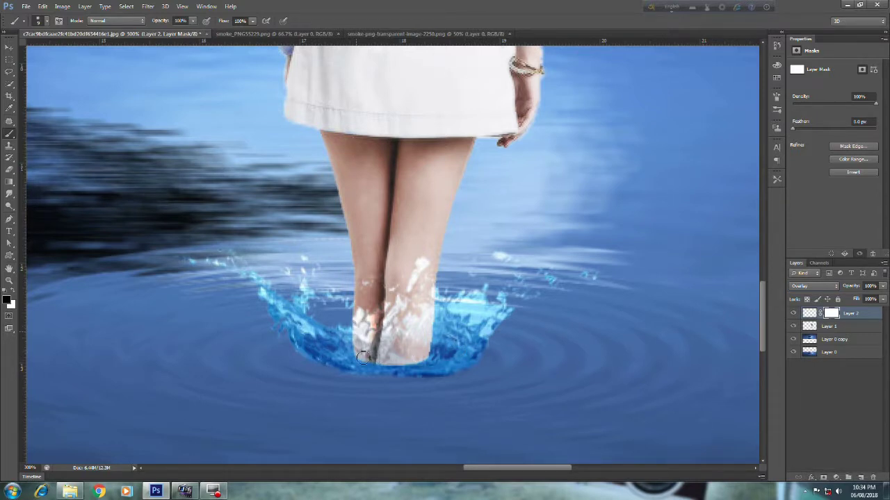
- Nudge the splash with the arrow keys to sit snugly around her ankles
click(9, 47)
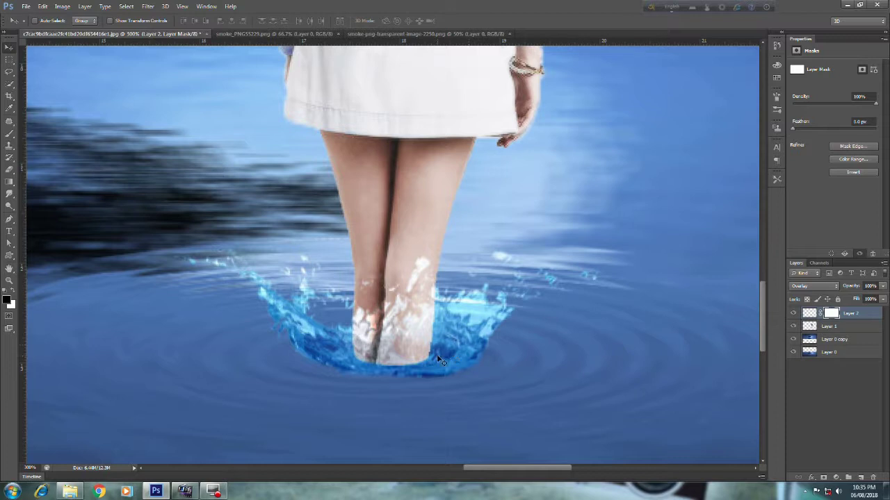
key(Up)
key(Up)
key(Up)
key(Up)
key(Up)
key(Up)
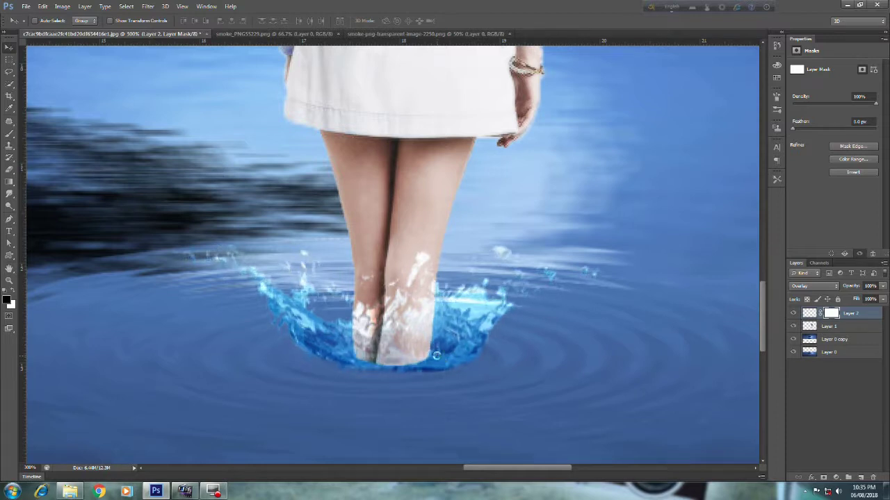
key(Up)
key(Left)
key(Left)
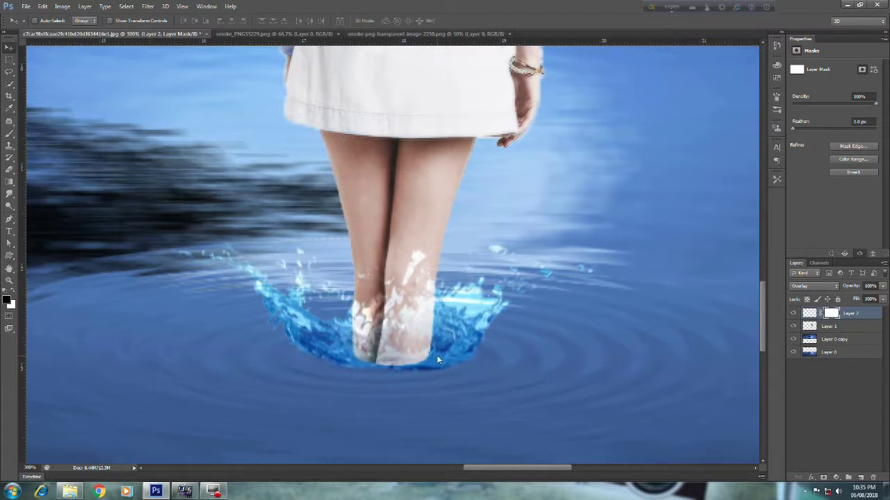
key(Right)
key(Right)
key(Right)
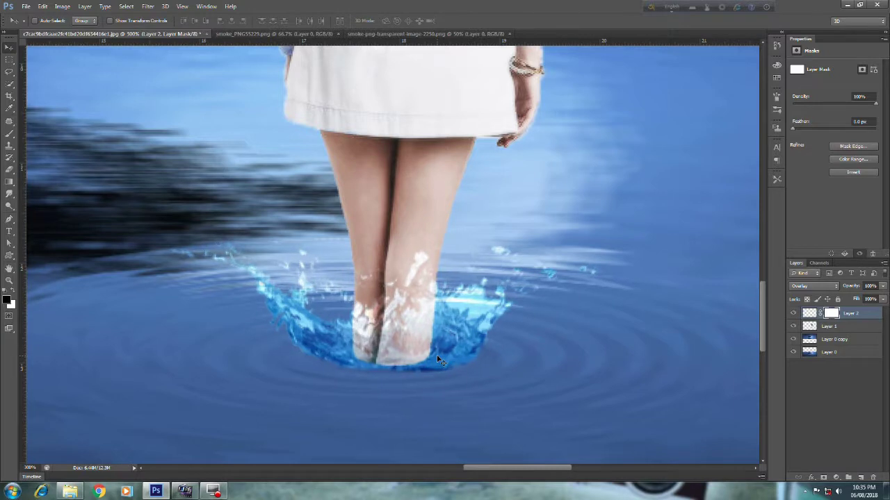
key(Down)
key(Down)
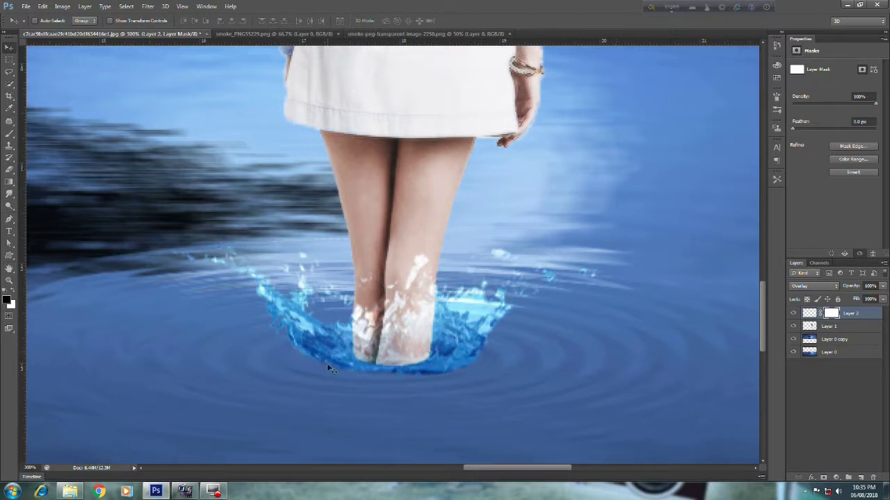
- Apply a Curves adjustment to the splash mask, pulling input 155 down to output 97
key(ctrl+m)
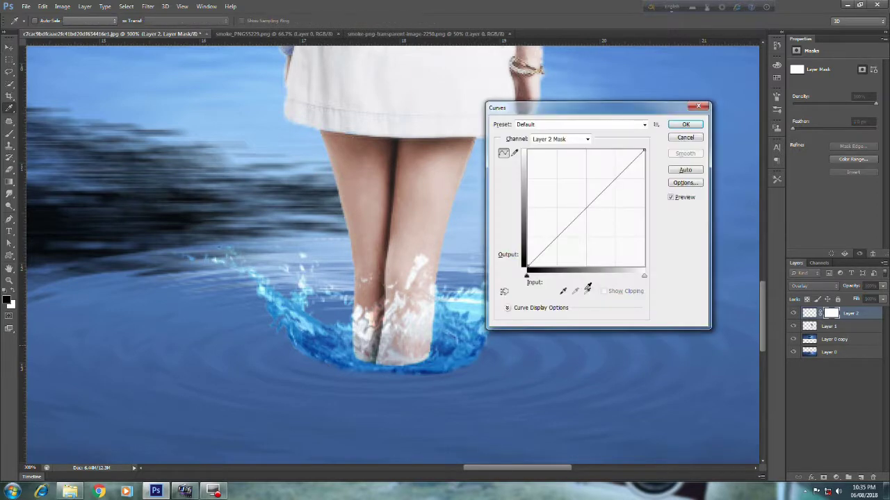
drag(591, 203, 594, 218)
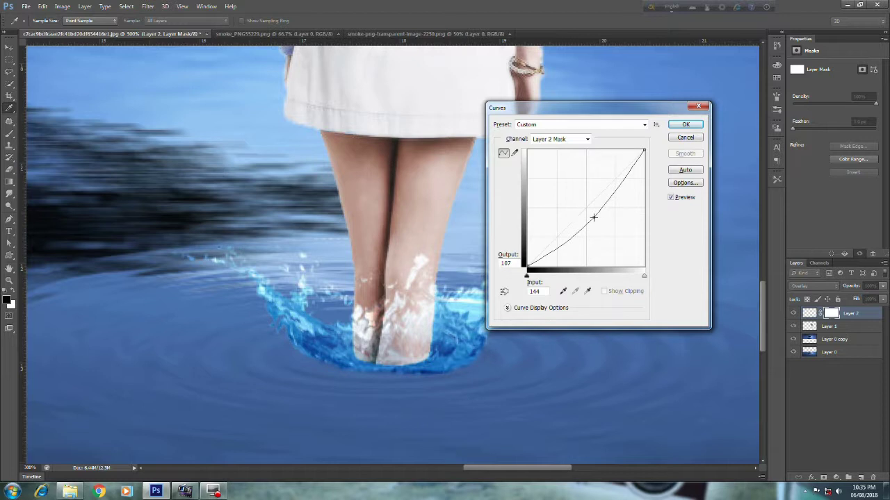
drag(594, 217, 598, 223)
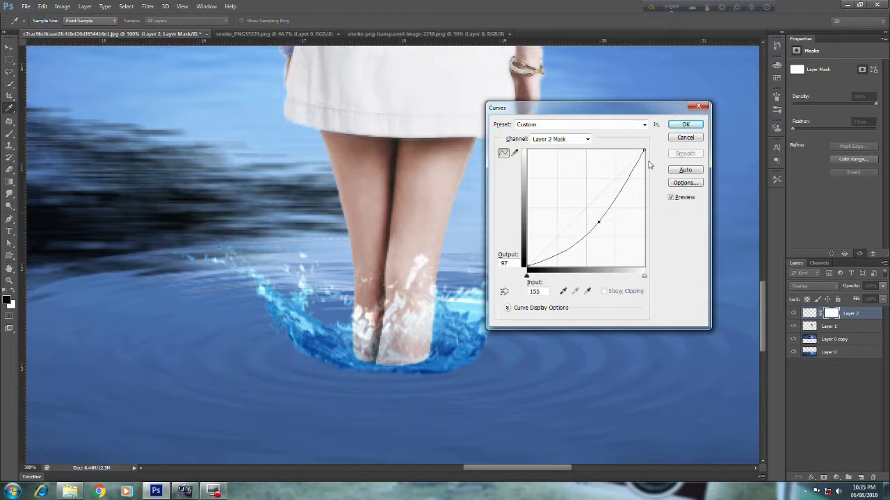
click(686, 125)
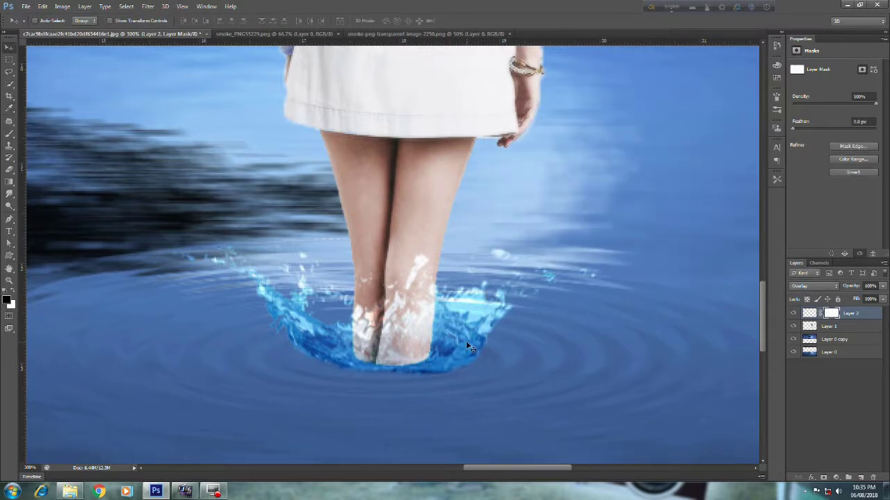
key(ctrl+minus)
key(ctrl+minus)
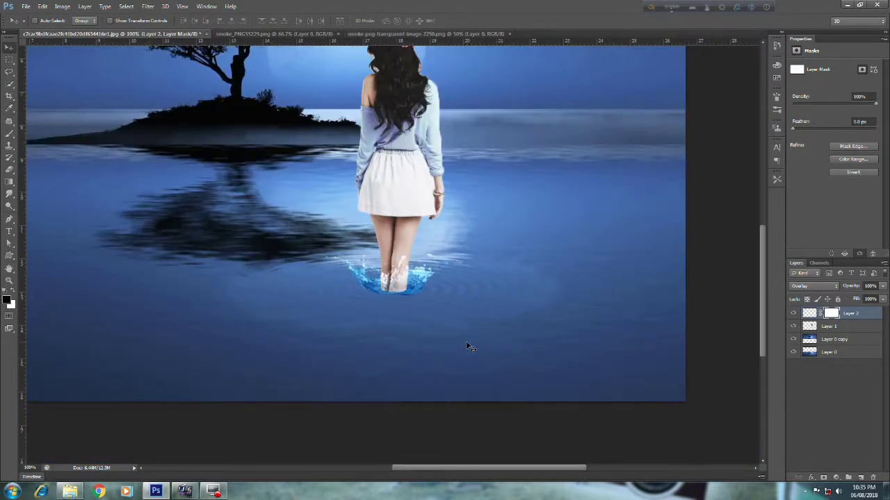
key(ctrl+minus)
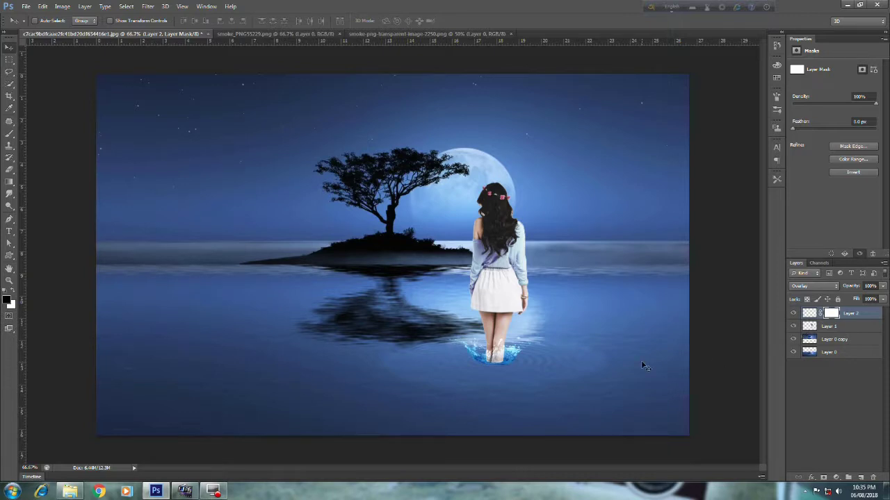
key(ctrl+plus)
key(ctrl+plus)
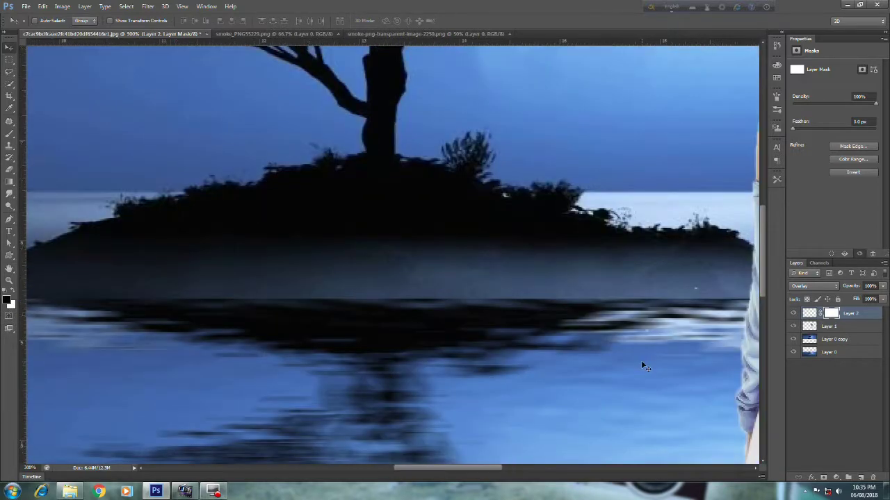
mouse_move(641, 360)
mouse_down()
mouse_move(483, 285)
mouse_move(389, 222)
mouse_up()
scroll(494, 347, down, 3)
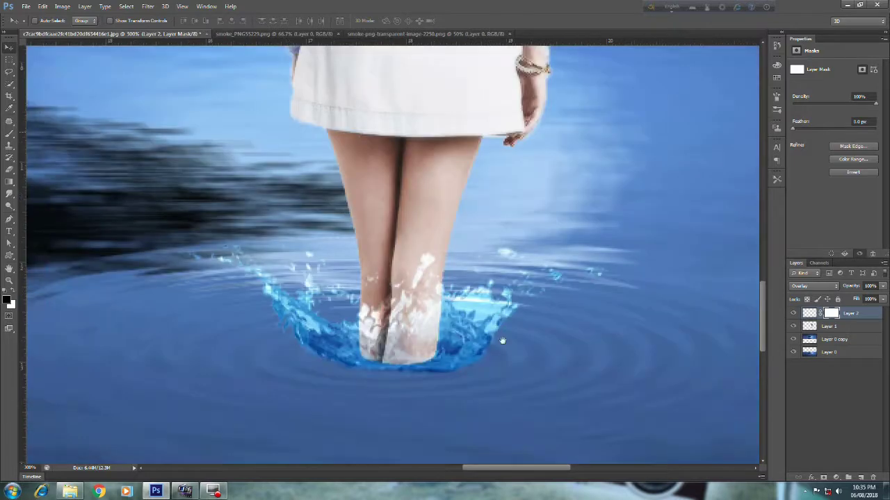
scroll(498, 340, down, 2)
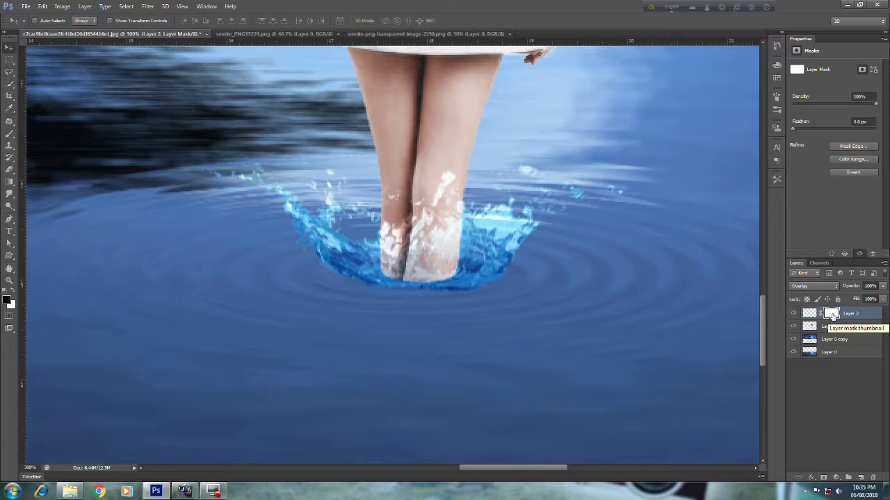
- Duplicate Layer 2, move the copy down the stack, delete it, and hide Layer 2
key(ctrl+j)
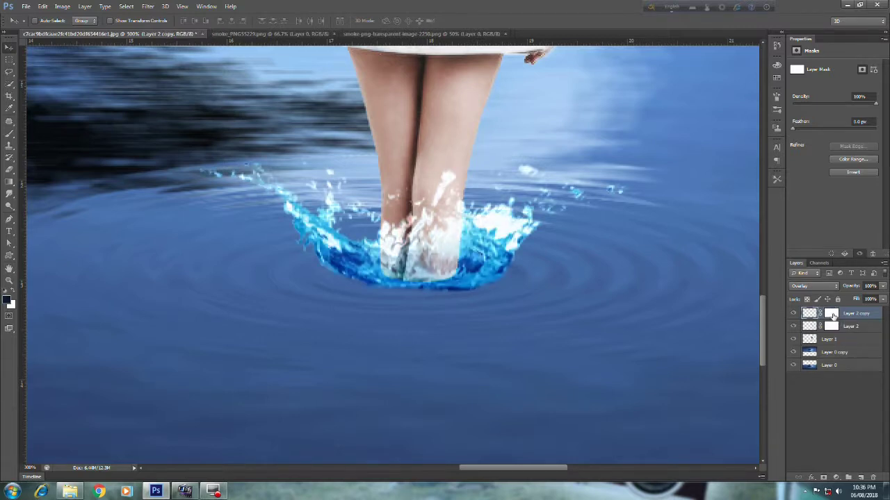
drag(833, 316, 832, 354)
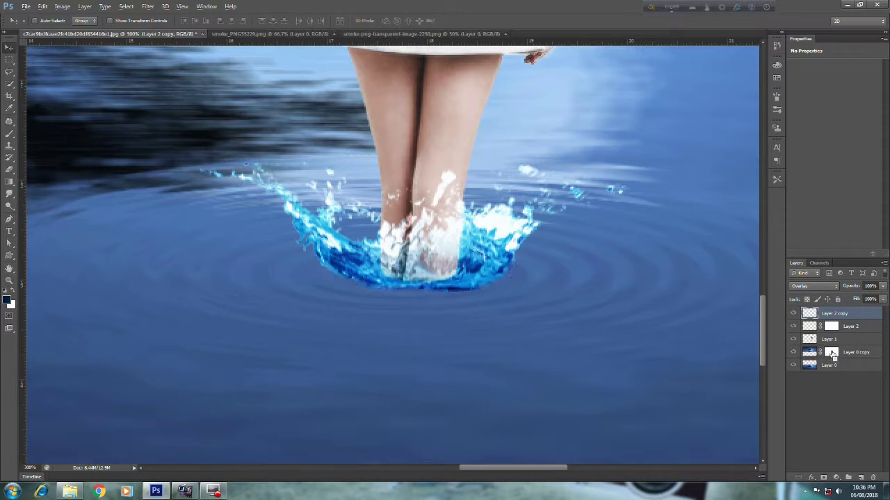
mouse_move(833, 355)
mouse_down()
mouse_move(832, 315)
mouse_move(851, 362)
mouse_up()
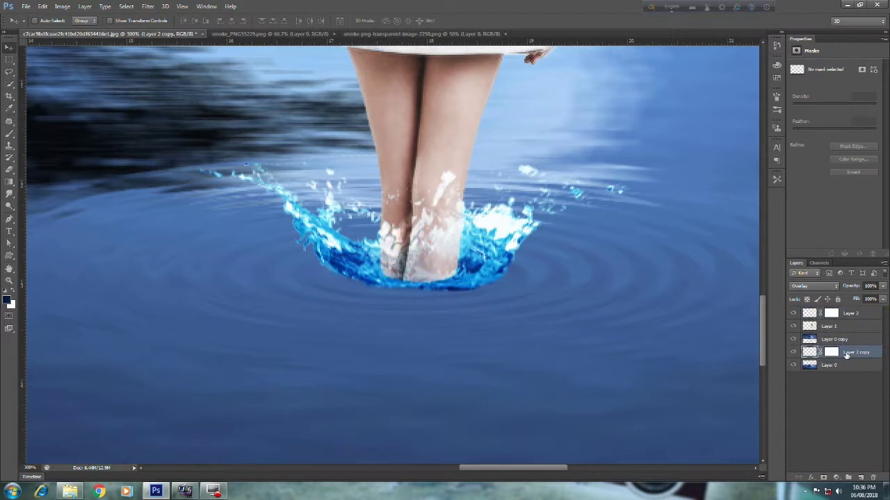
key(Delete)
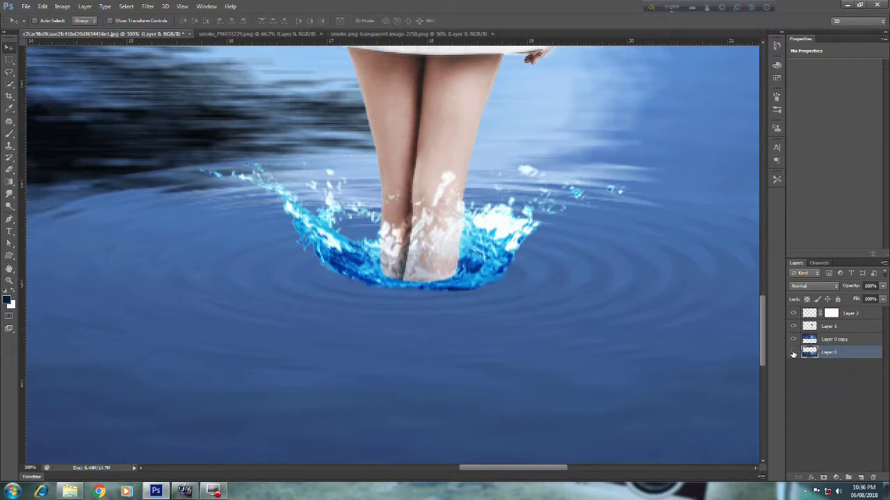
click(793, 352)
click(793, 313)
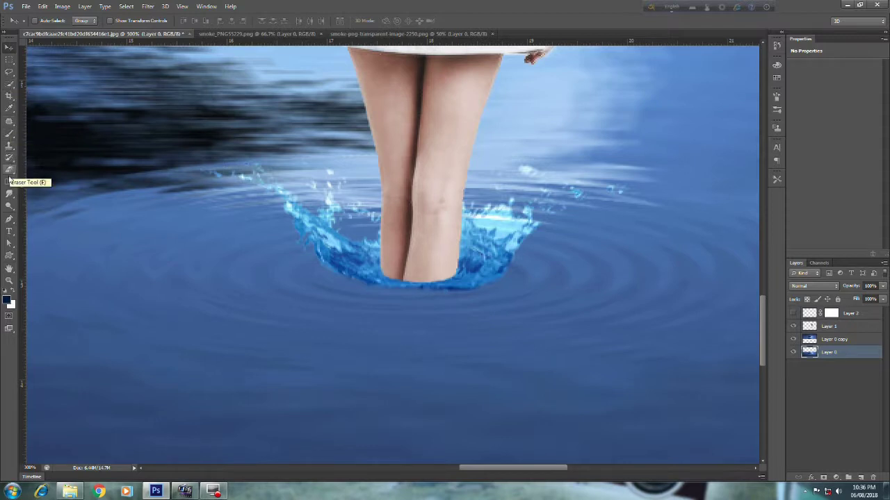
- Patch the strip below the splash on Layer 0 with plain water and show Layer 2's overlay splash again
click(9, 121)
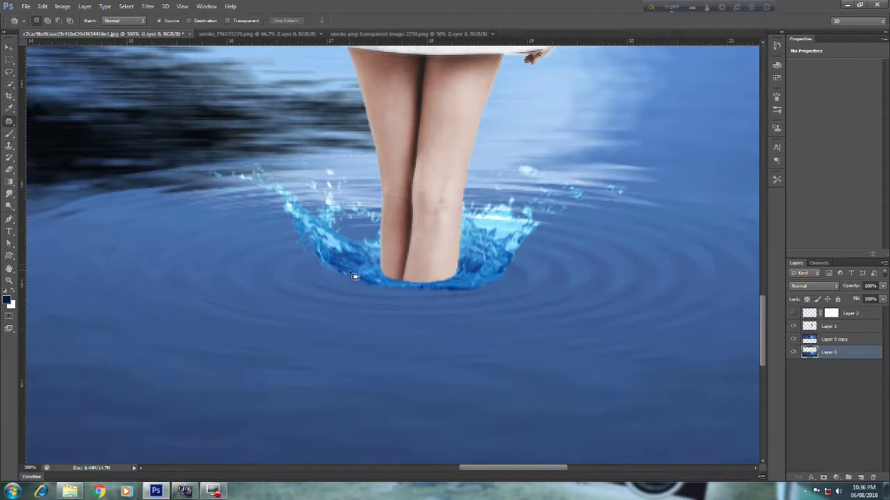
mouse_move(354, 277)
mouse_down()
mouse_move(505, 288)
mouse_move(417, 301)
mouse_move(342, 285)
mouse_move(325, 265)
mouse_up()
drag(364, 286, 370, 307)
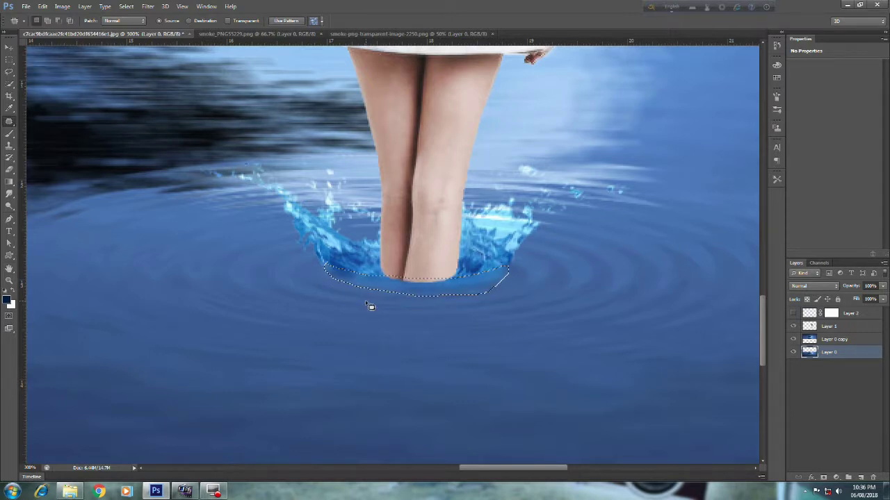
key(ctrl+d)
click(793, 314)
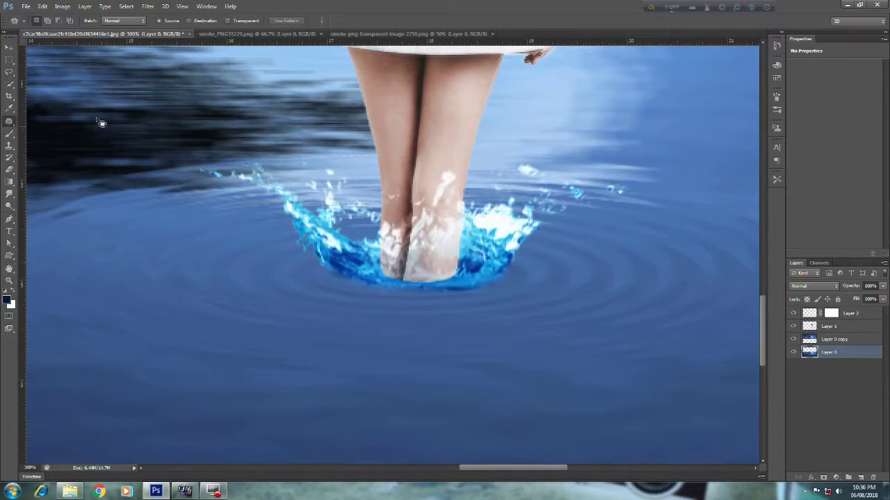
click(10, 59)
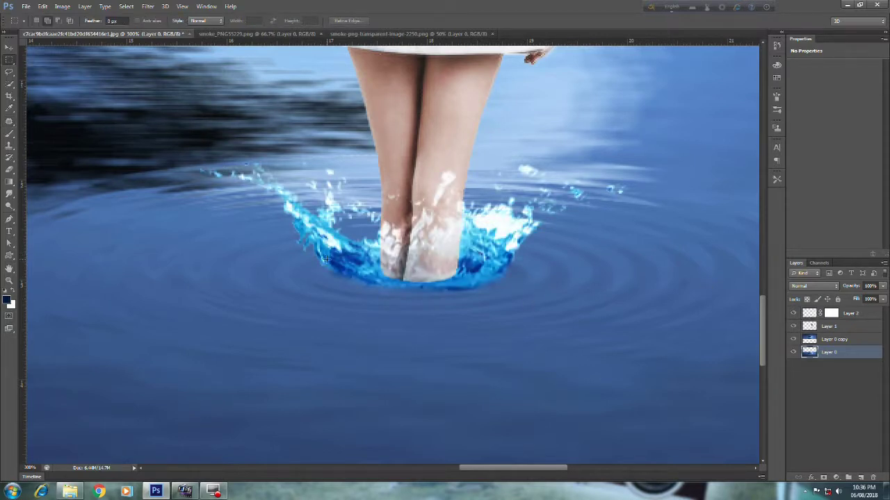
- Erase Layer 2's blue splash inside a rectangle below the woman's feet, then deselect
drag(321, 263, 527, 306)
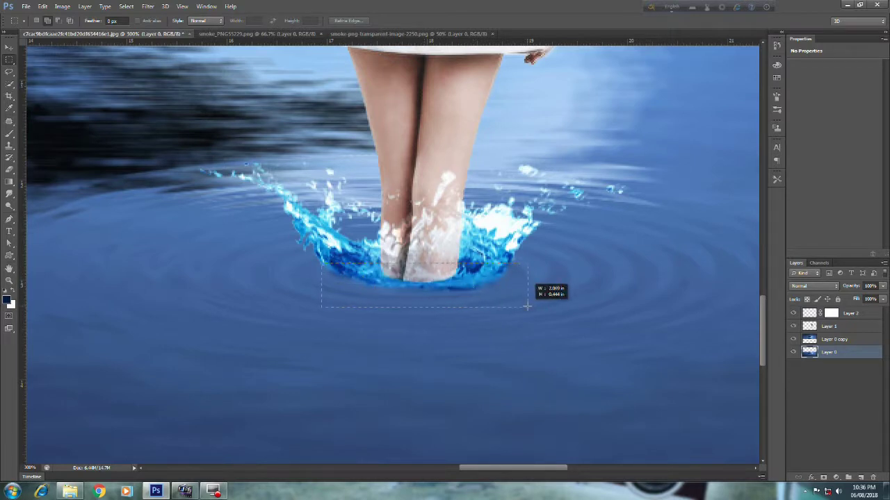
key(Delete)
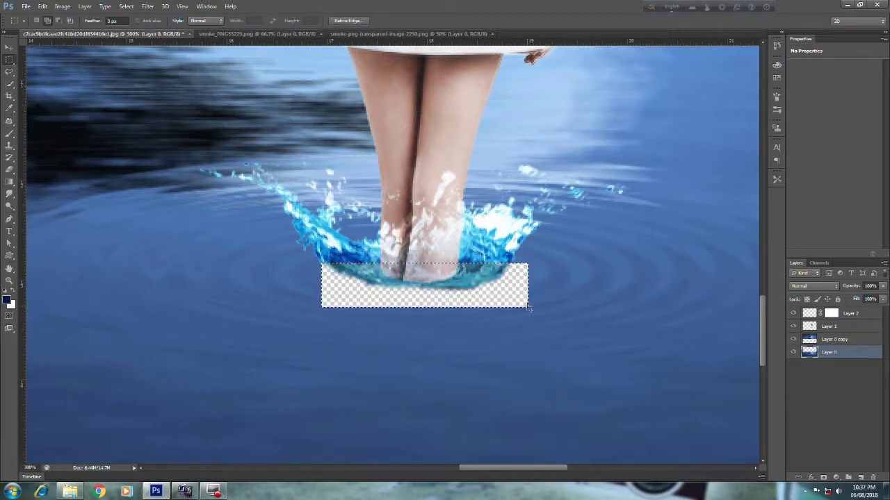
key(ctrl+z)
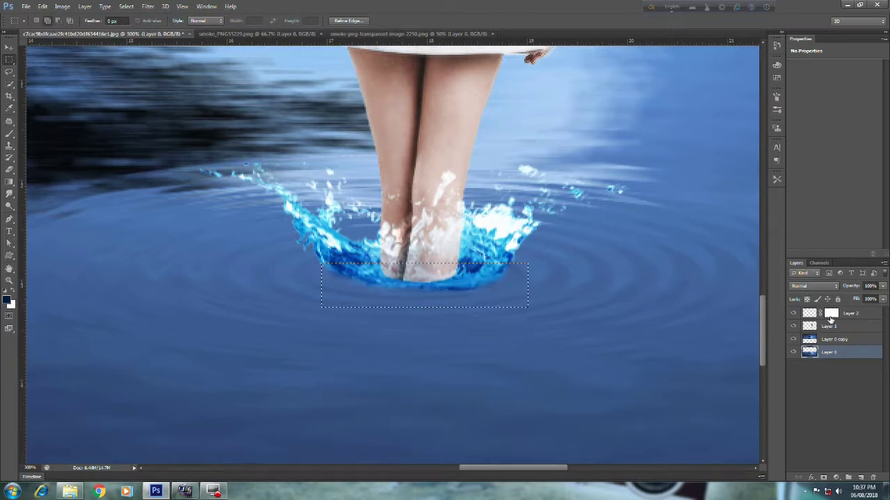
click(830, 315)
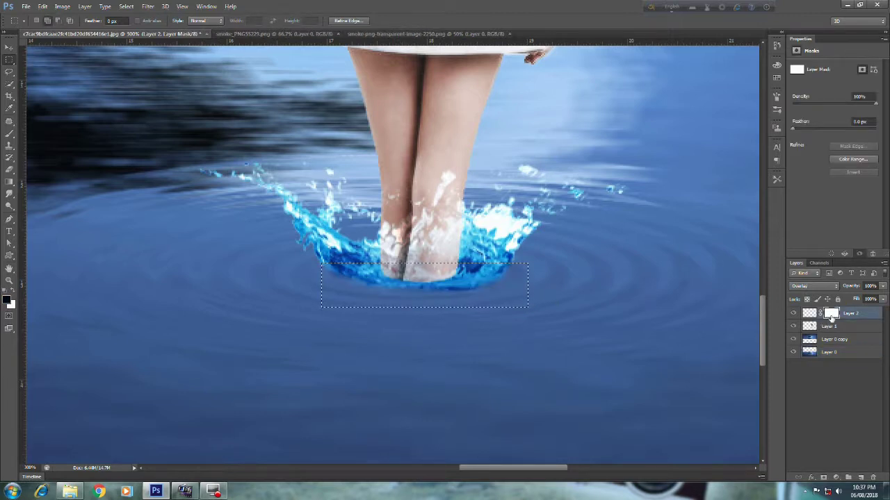
key(Delete)
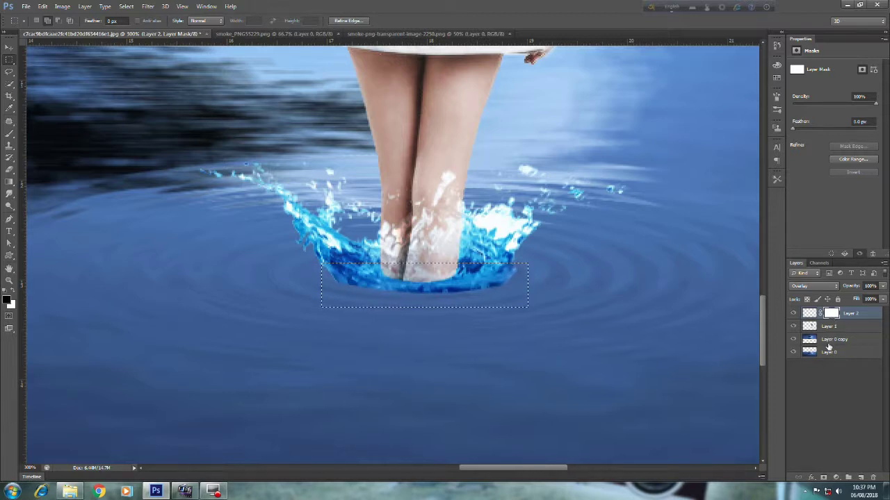
click(794, 314)
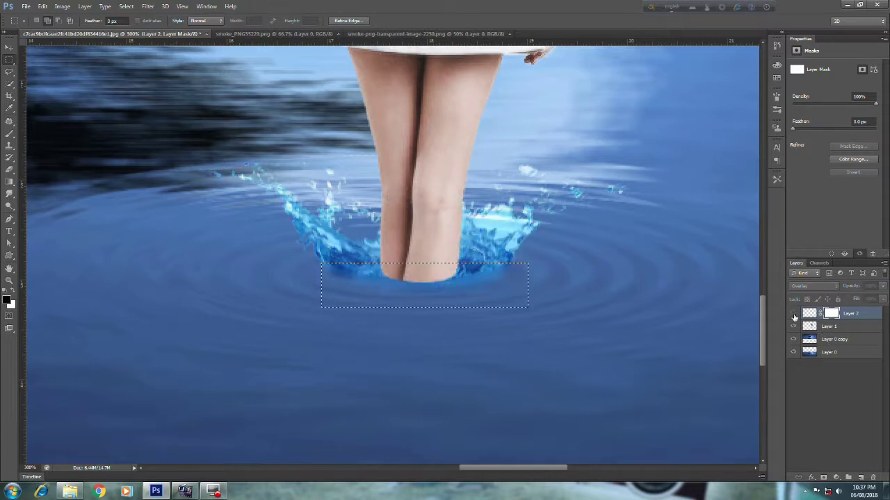
click(794, 314)
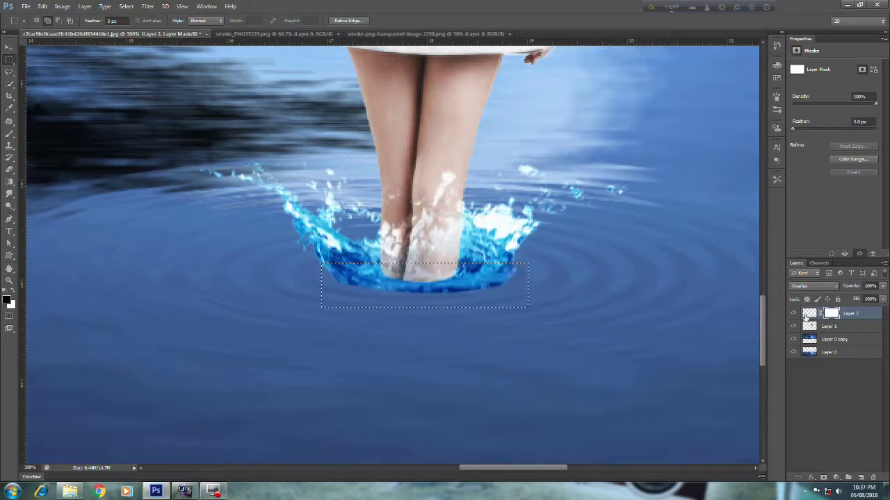
click(810, 315)
key(Delete)
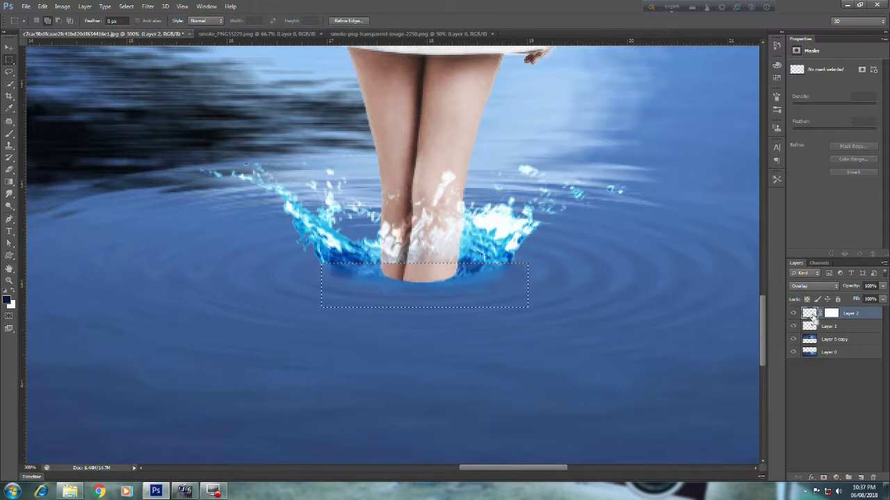
ctrl+click(811, 316)
click(9, 134)
click(831, 314)
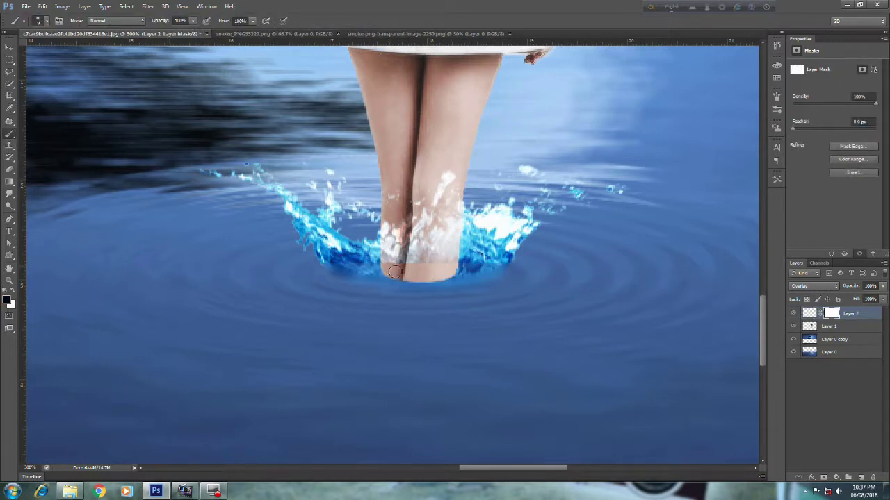
- Paint white on Layer 2's image over the base of the woman's legs at the waterline
click(14, 294)
click(809, 313)
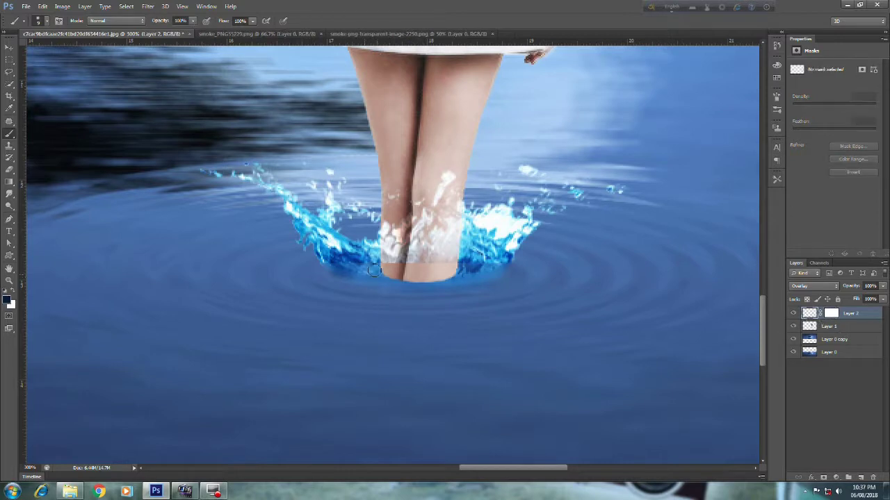
mouse_move(380, 277)
mouse_down()
mouse_move(450, 270)
mouse_move(407, 269)
mouse_move(430, 281)
mouse_move(444, 275)
mouse_up()
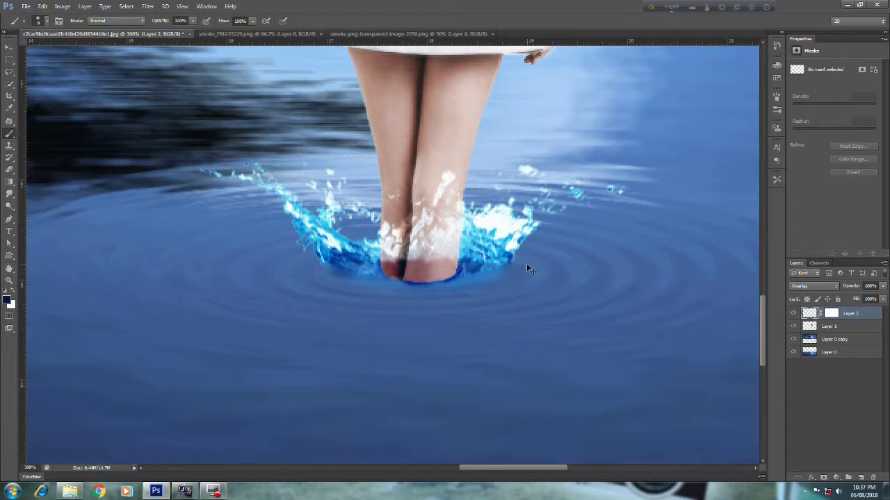
scroll(529, 268, down, 2)
scroll(527, 265, down, 1)
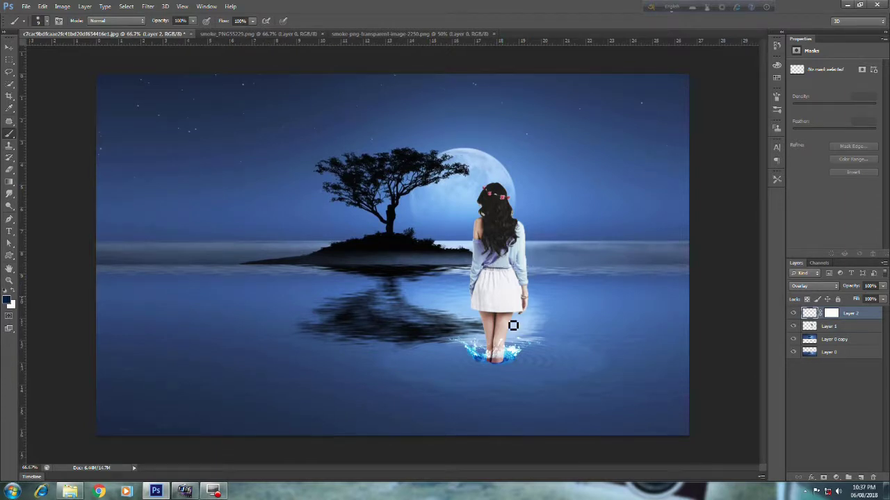
scroll(535, 374, up, 1)
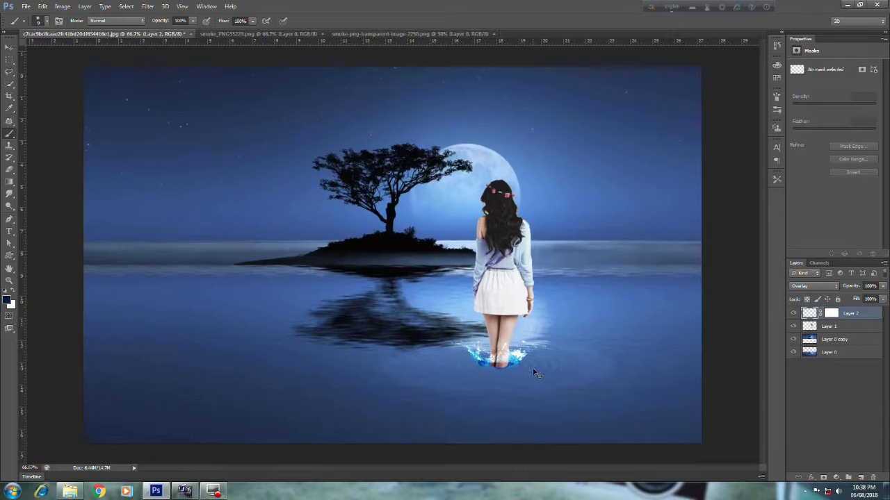
scroll(535, 374, up, 1)
scroll(534, 371, up, 1)
scroll(533, 369, up, 1)
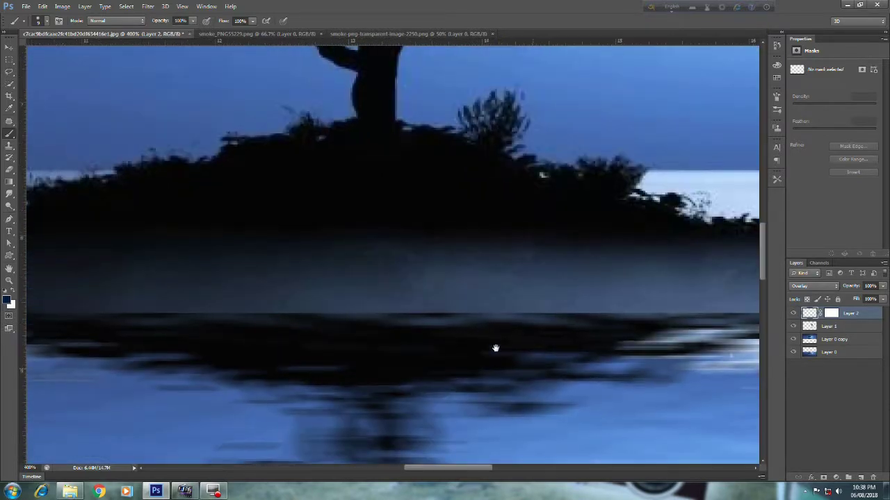
drag(533, 369, 415, 276)
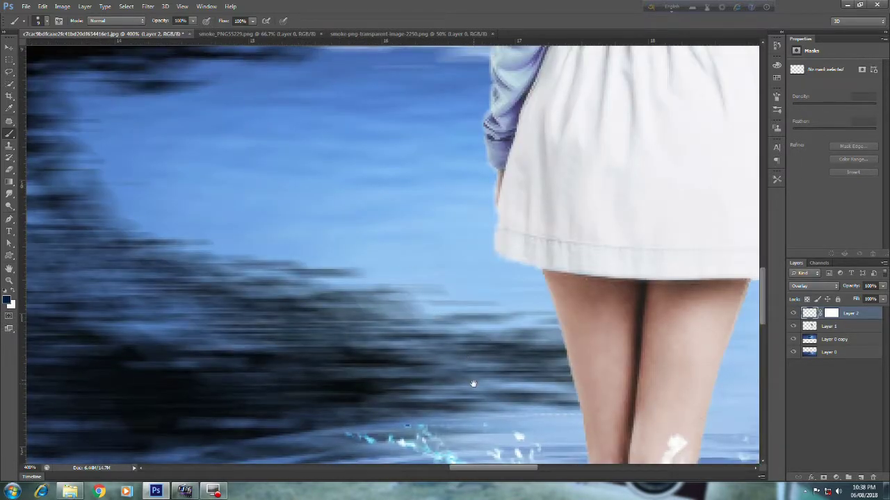
drag(459, 342, 361, 230)
drag(502, 389, 453, 319)
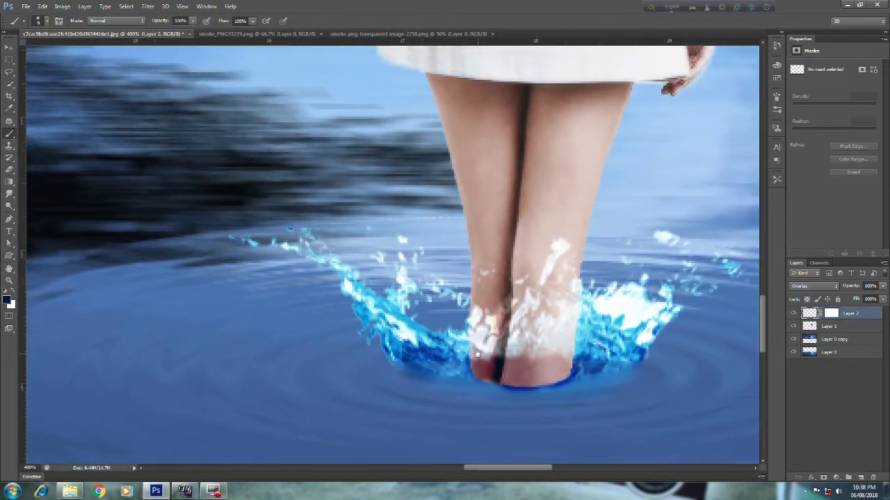
- Smudge at 50% strength over the feet and the dark seam to blend them into the splash
click(9, 46)
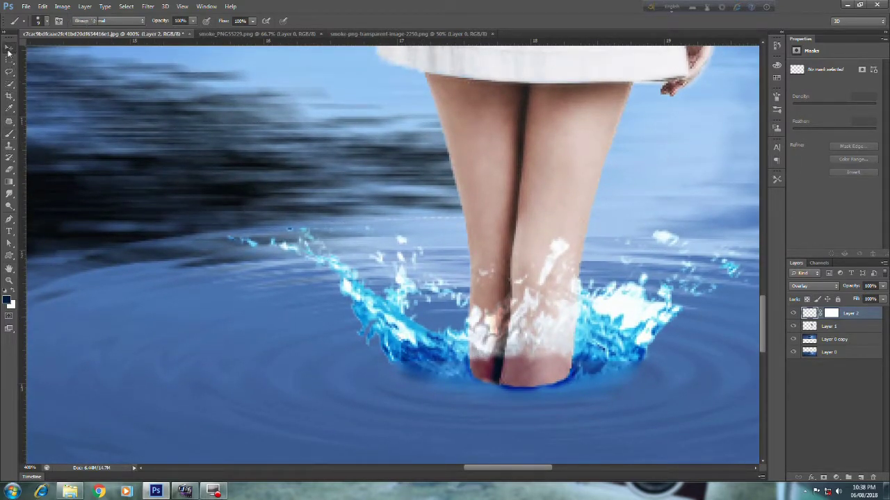
click(14, 194)
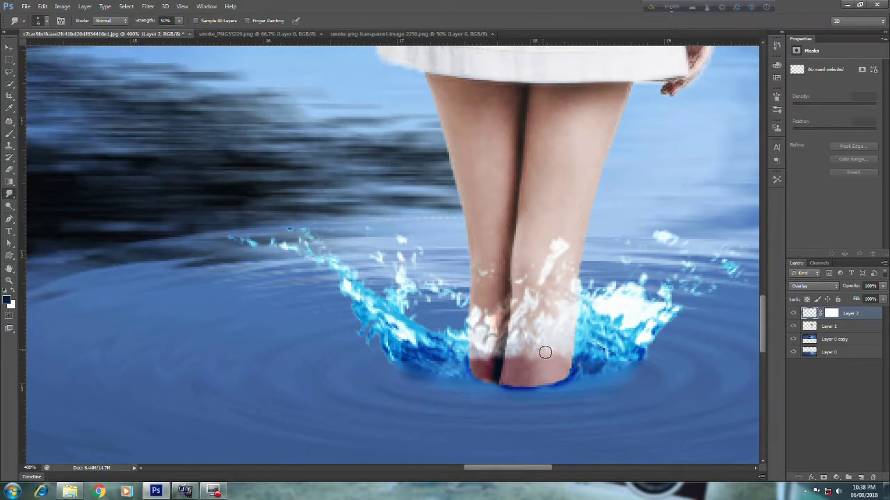
drag(540, 360, 528, 361)
drag(528, 361, 515, 362)
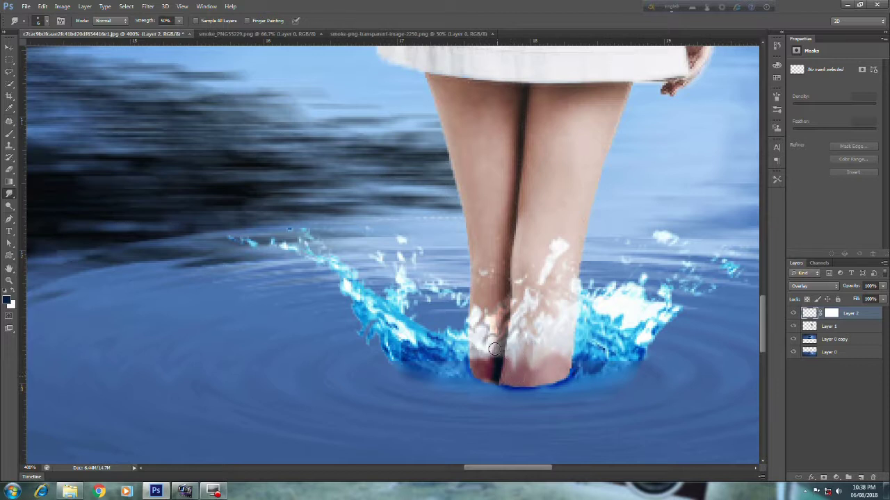
mouse_move(499, 351)
mouse_down()
mouse_move(472, 367)
mouse_move(542, 358)
mouse_move(559, 342)
mouse_move(556, 365)
mouse_move(555, 349)
mouse_move(532, 388)
mouse_move(526, 359)
mouse_move(566, 375)
mouse_up()
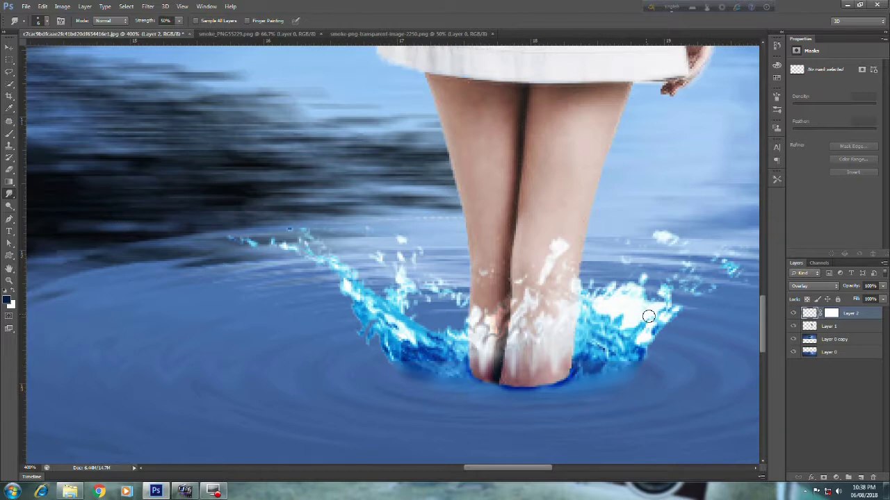
key(ctrl+minus)
key(ctrl+minus)
key(ctrl+minus)
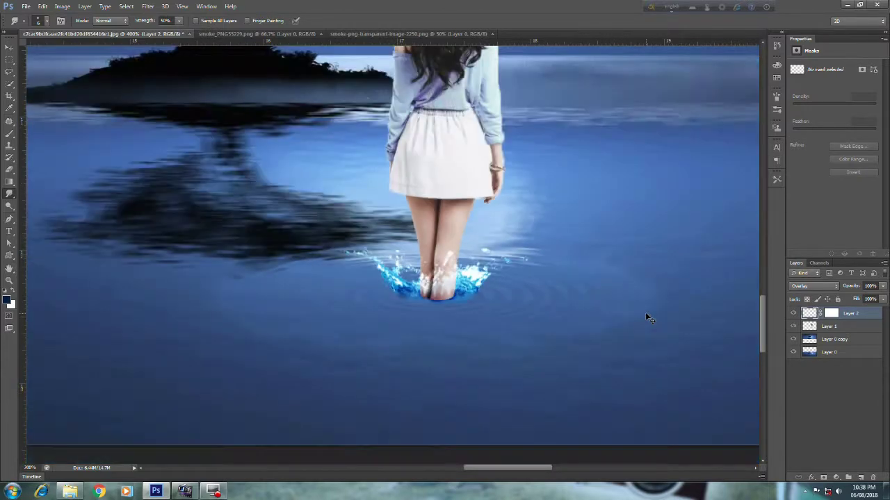
key(ctrl+minus)
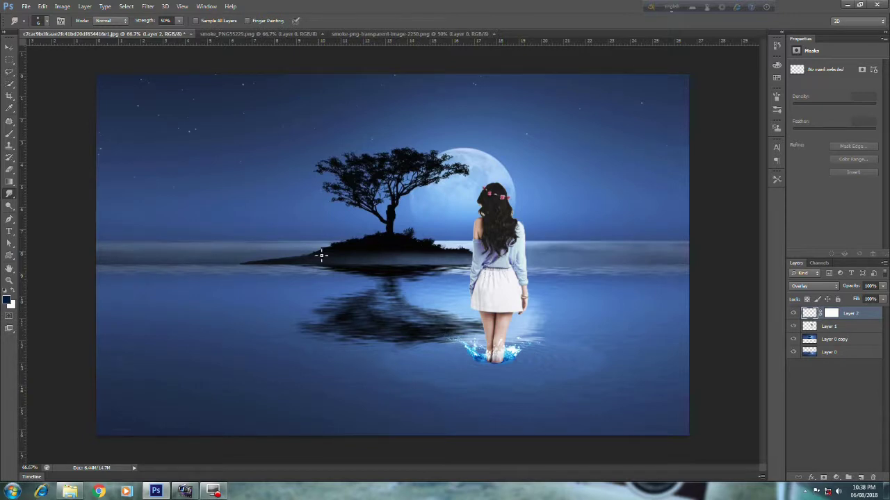
click(831, 326)
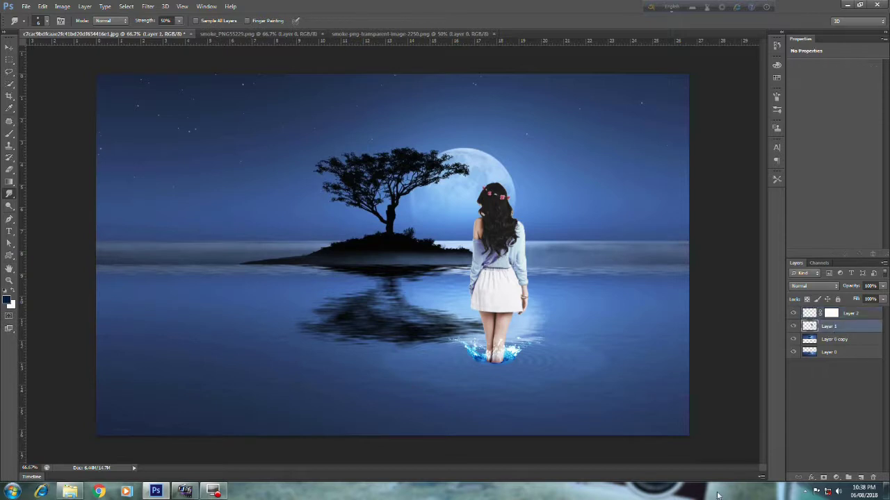
click(811, 478)
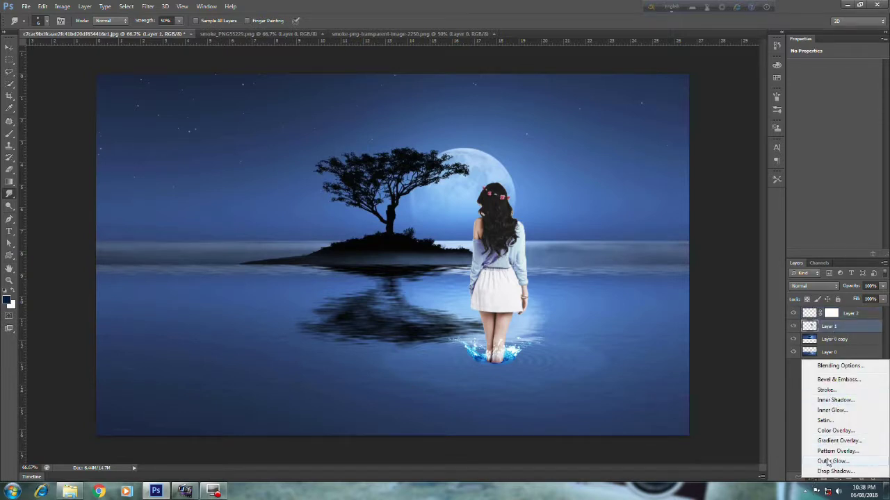
click(827, 461)
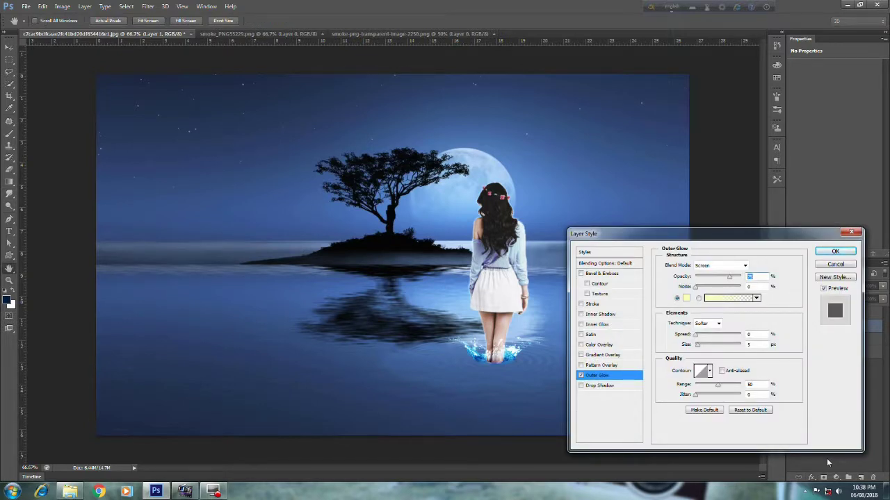
click(851, 232)
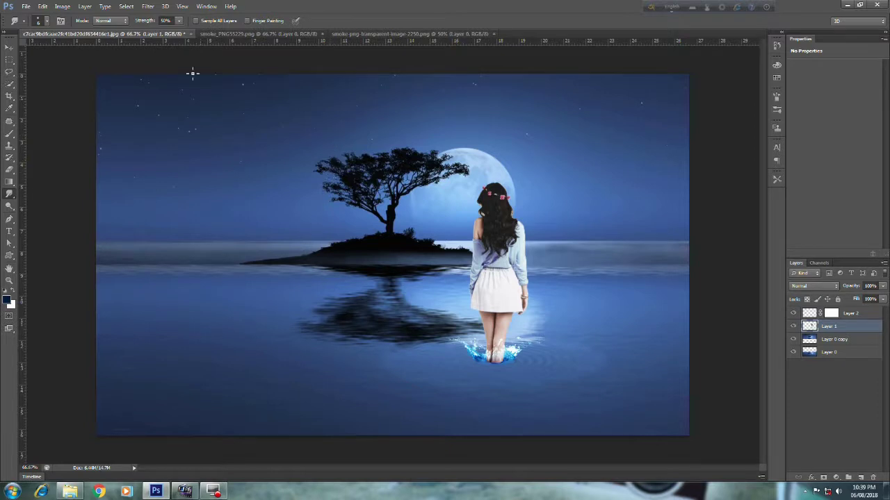
- Drag the smoke_PNG55229.png smoke into the moon scene as a new layer
click(365, 35)
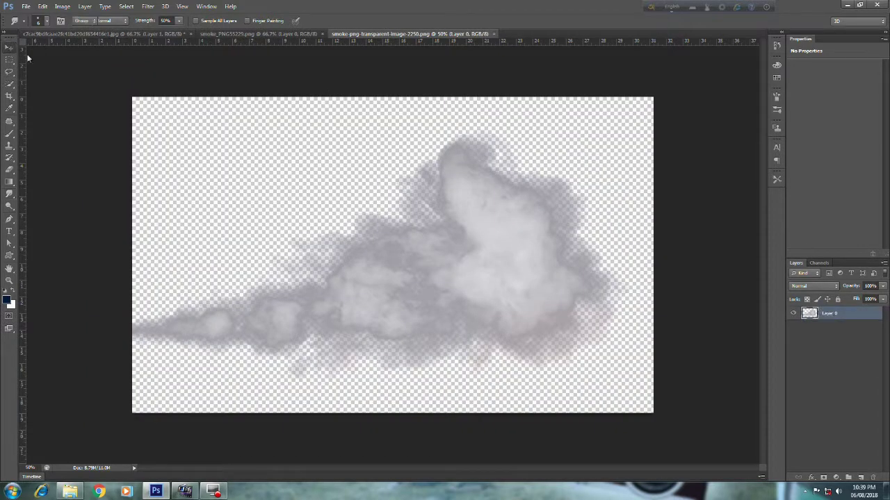
click(9, 47)
mouse_move(388, 184)
mouse_down()
mouse_move(172, 40)
mouse_move(237, 127)
mouse_up()
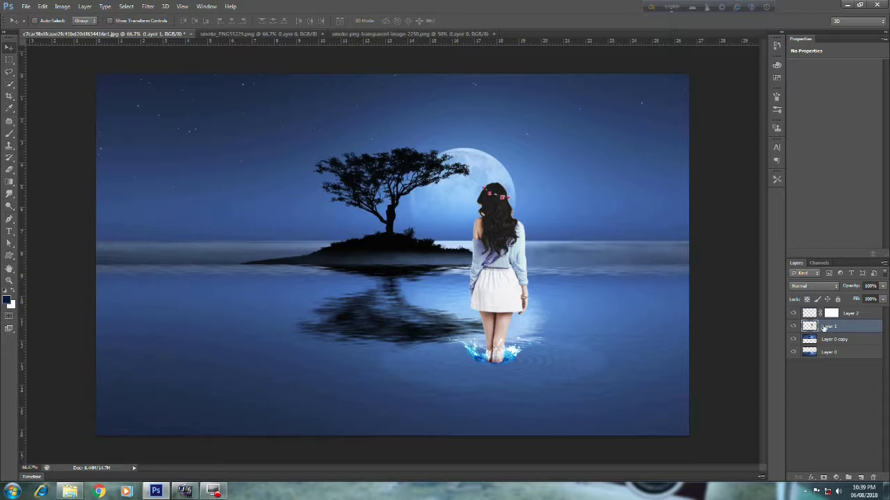
click(337, 34)
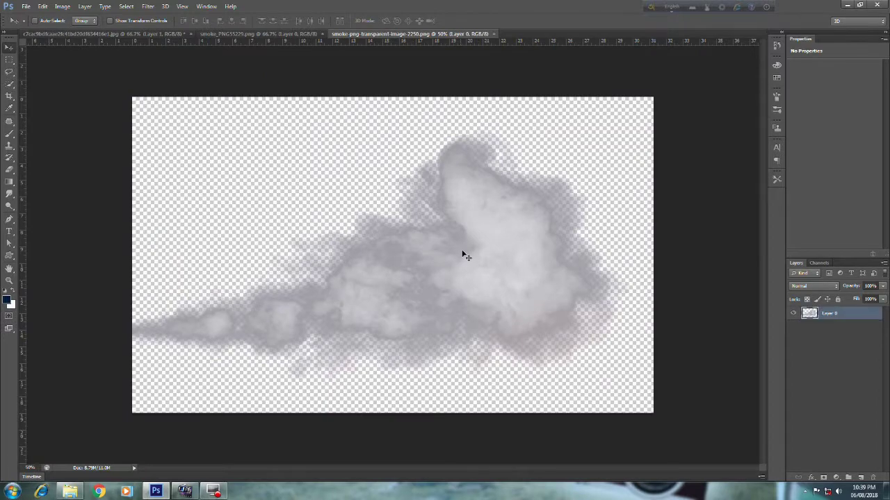
drag(316, 215, 107, 38)
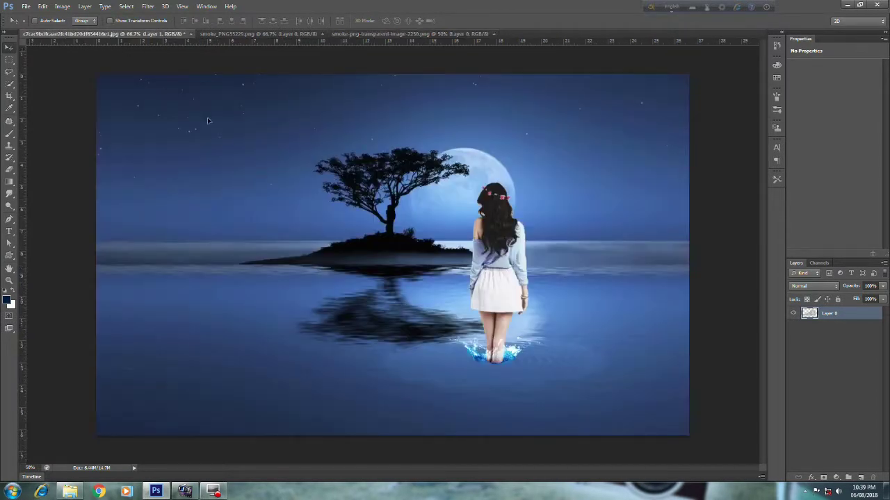
drag(108, 38, 332, 193)
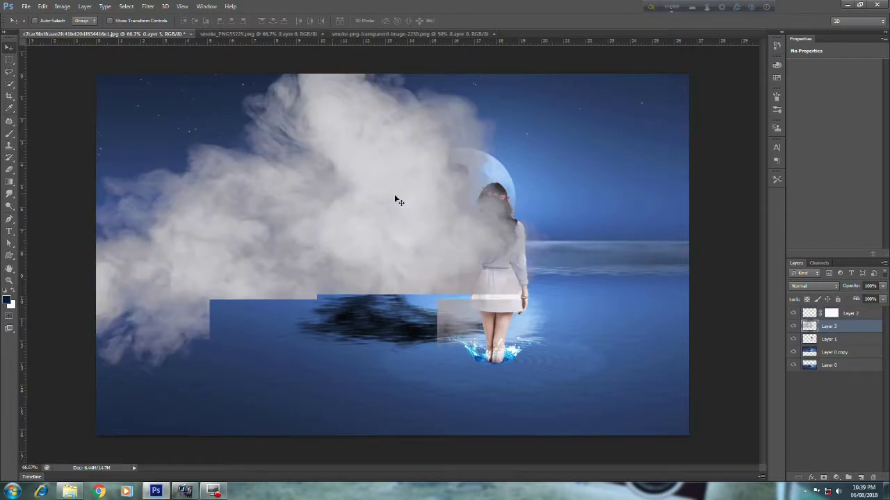
- Bring the remaining smoke image in, close the source tabs, and hide Layer 3's large smoke
click(494, 34)
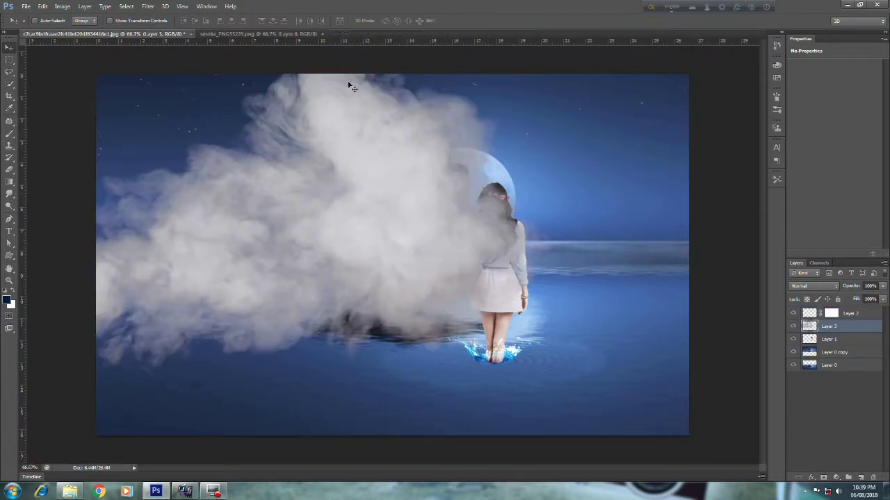
click(296, 34)
mouse_move(540, 196)
mouse_down()
mouse_move(166, 37)
mouse_move(455, 236)
mouse_up()
click(323, 33)
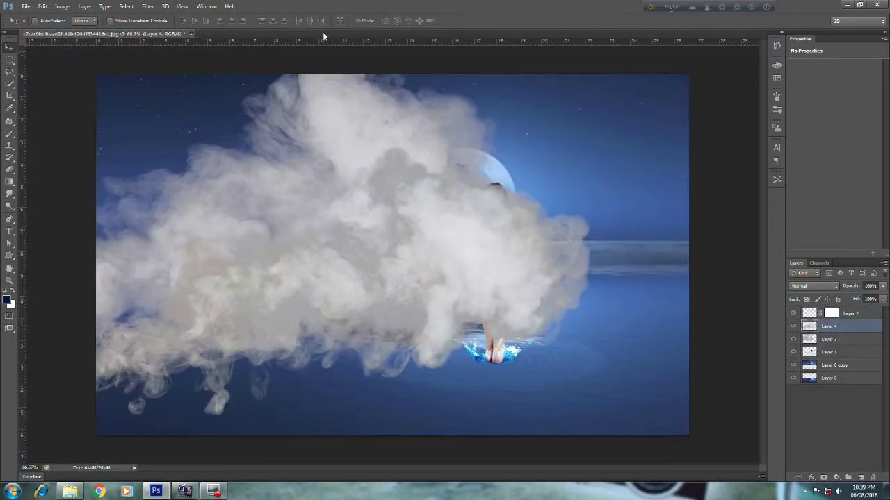
click(814, 339)
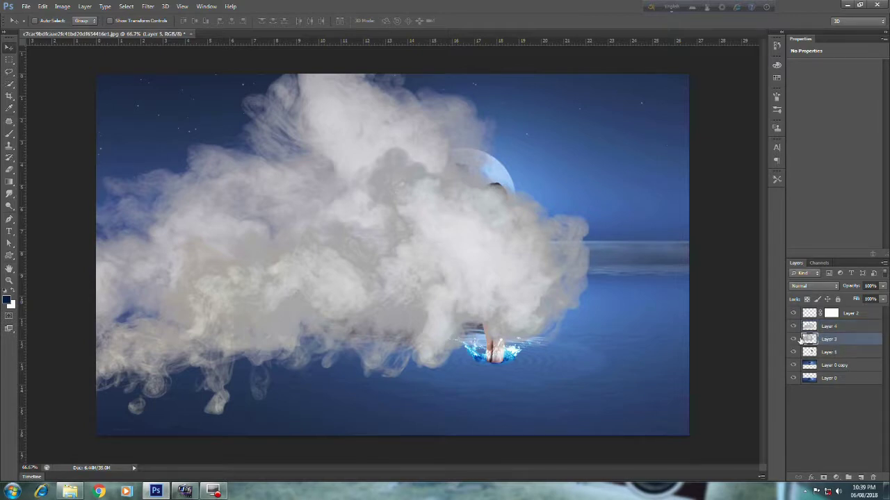
click(793, 339)
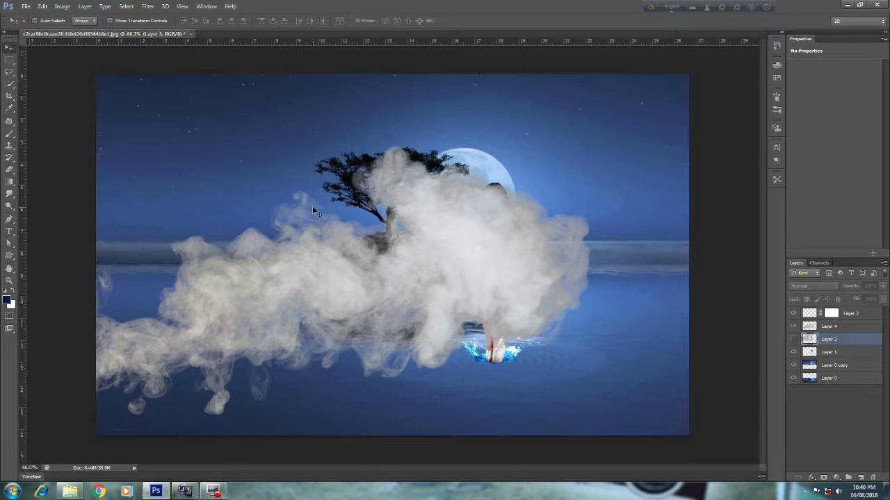
- Shrink Layer 4's smoke to about 38% and place it over the moon beside her head
click(819, 326)
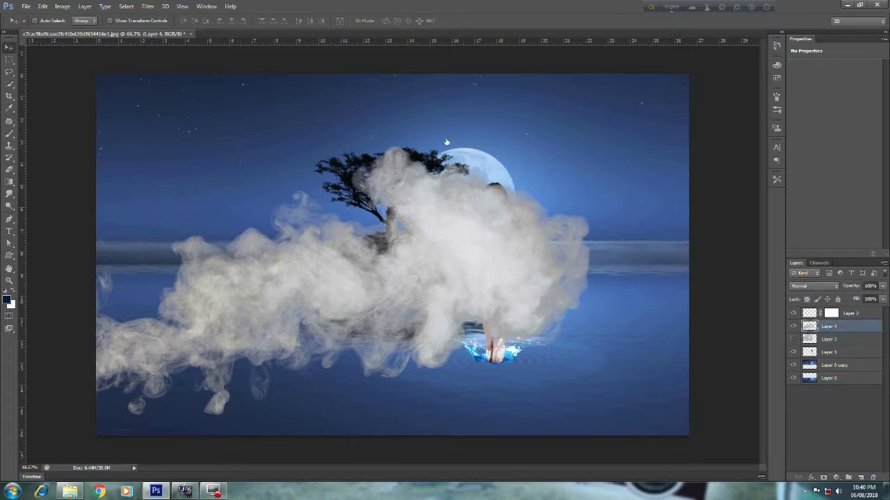
key(ctrl+t)
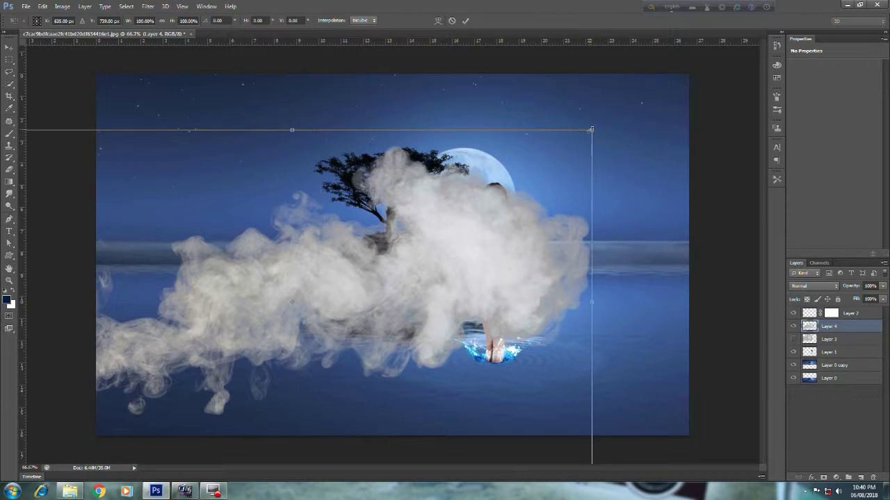
drag(590, 130, 318, 286)
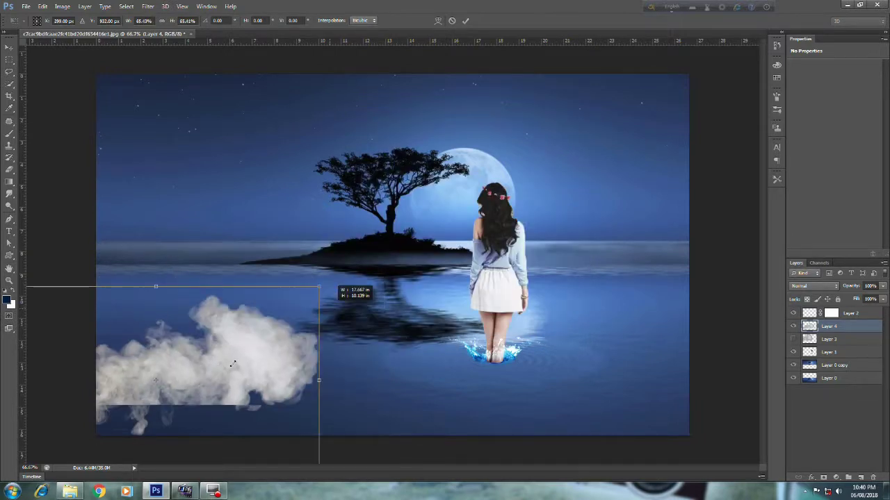
drag(233, 363, 230, 365)
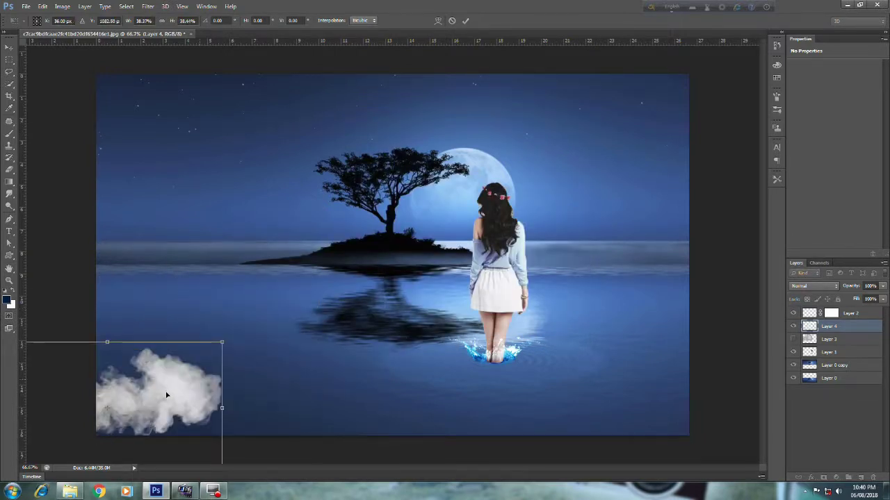
drag(186, 402, 286, 291)
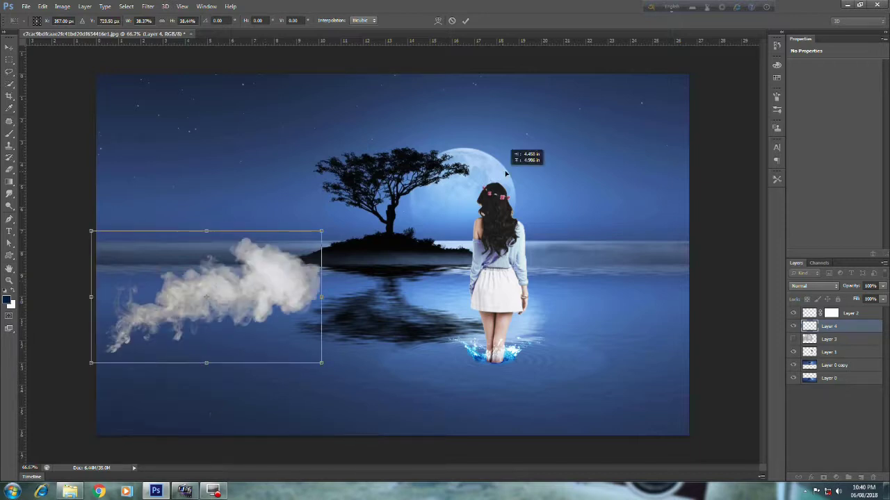
drag(507, 175, 625, 141)
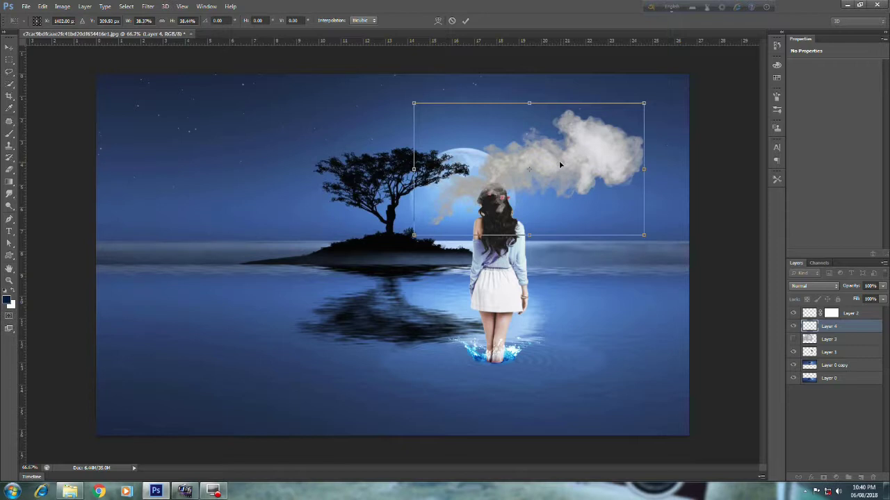
drag(560, 164, 571, 153)
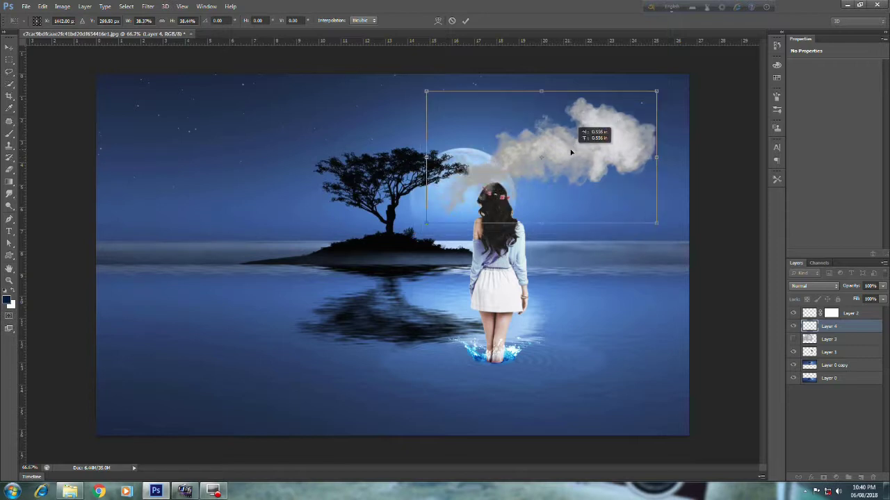
drag(571, 153, 562, 163)
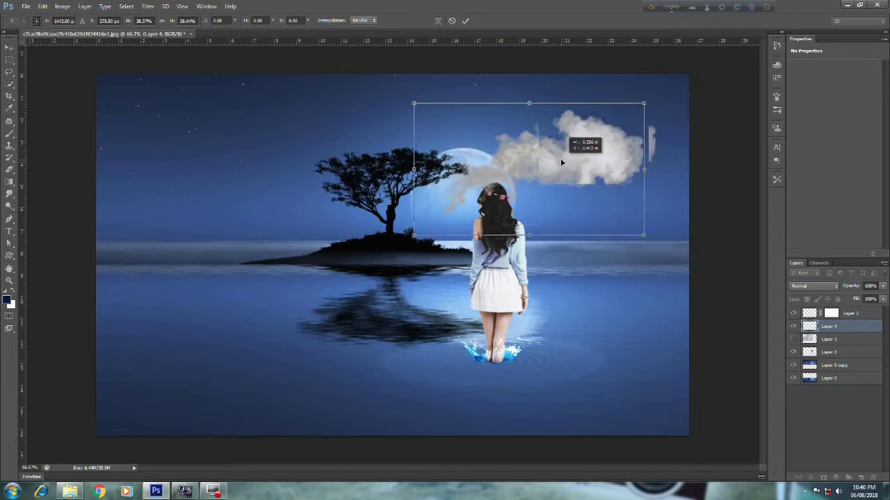
click(561, 163)
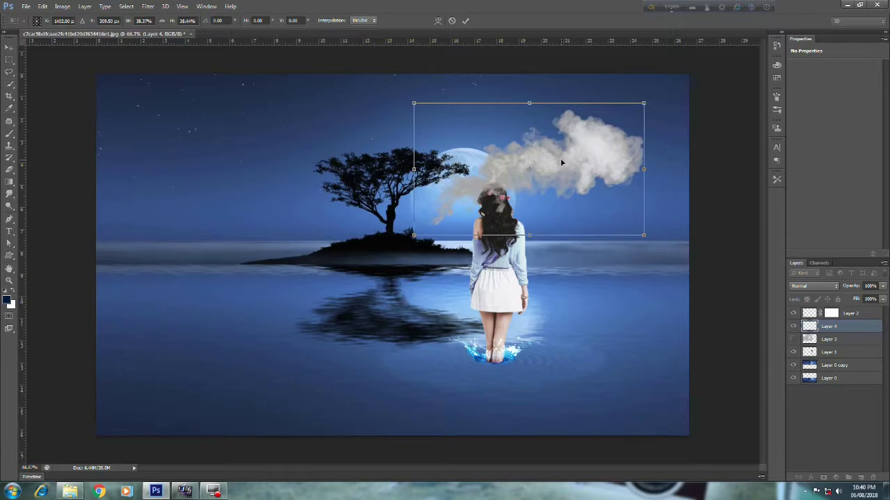
key(Return)
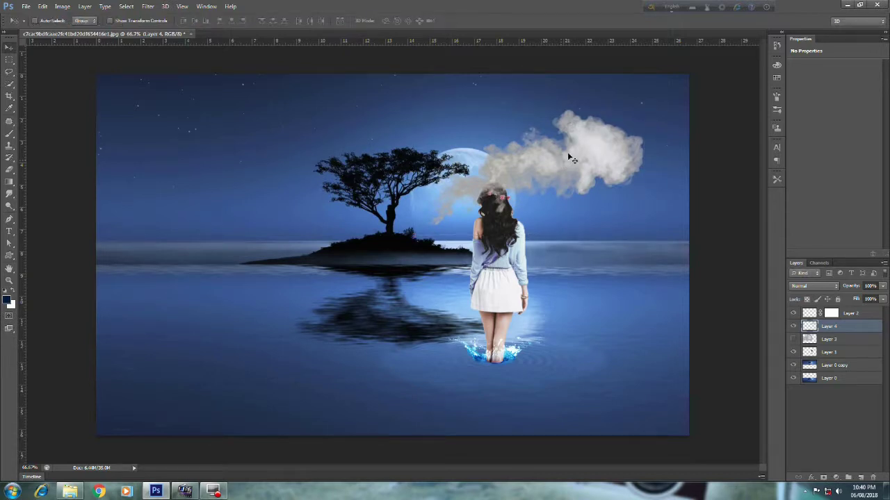
- Tilt the wisp slightly, scale it to about 78%, and place a copy above the tree
key(ctrl+t)
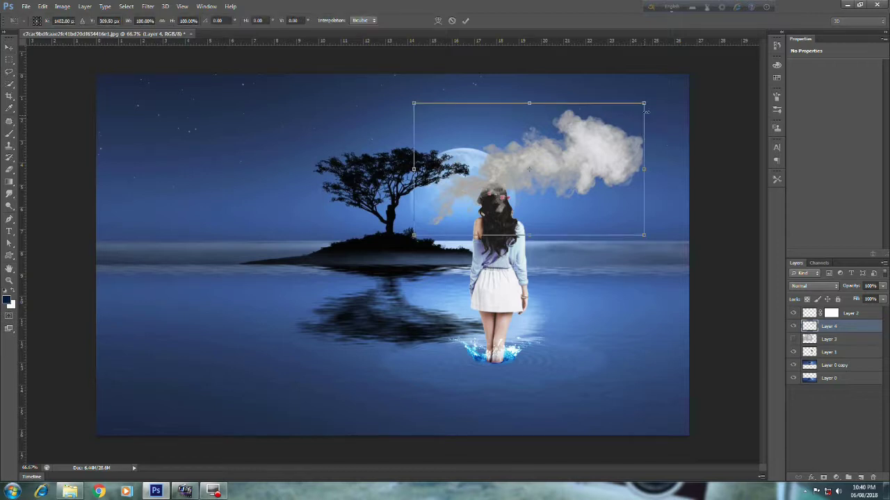
drag(659, 105, 661, 123)
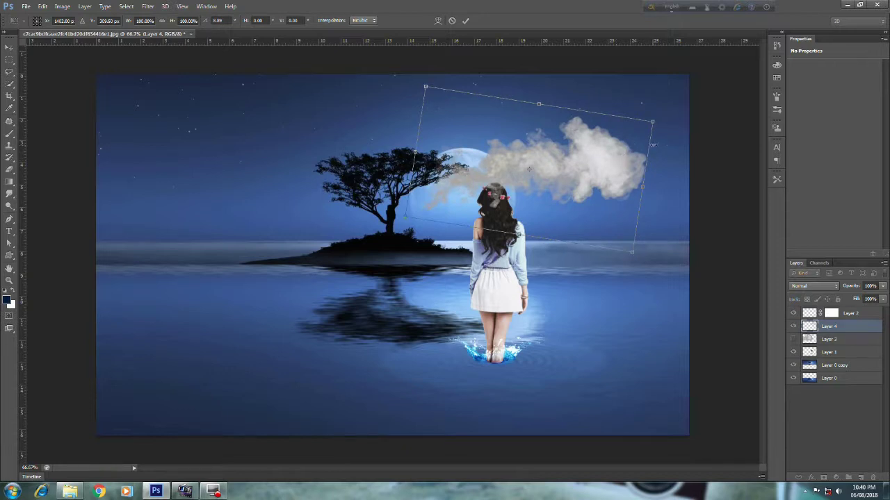
drag(653, 123, 594, 162)
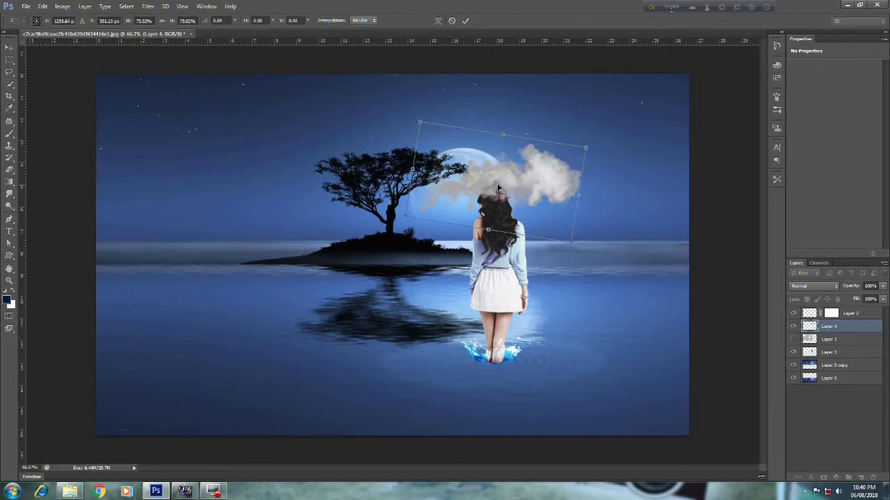
key(Return)
mouse_move(499, 188)
mouse_down()
mouse_move(556, 170)
mouse_move(556, 207)
mouse_move(592, 162)
mouse_up()
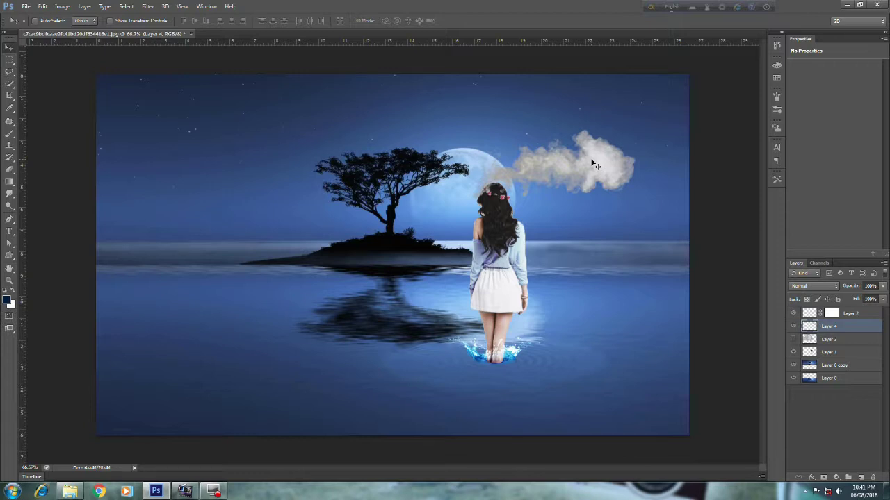
mouse_move(592, 162)
mouse_down()
mouse_move(355, 141)
mouse_move(298, 120)
mouse_up()
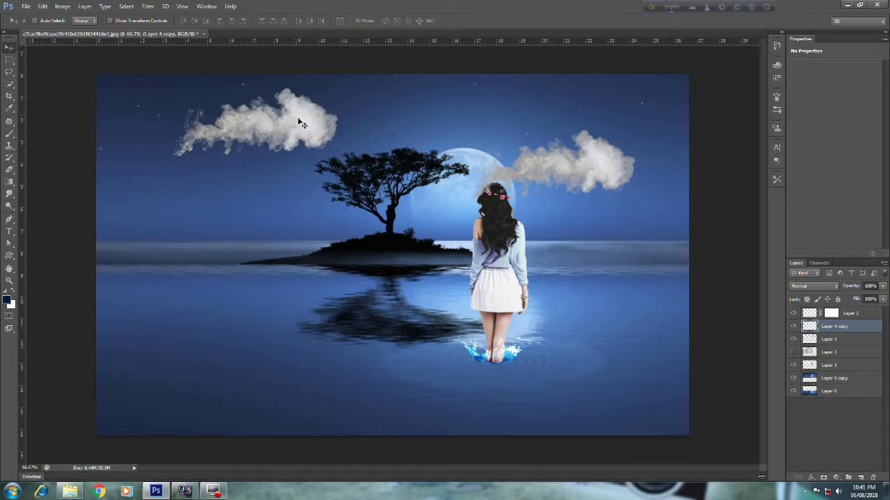
- Scale the upper-left wisp copy down to a smaller size
key(ctrl+t)
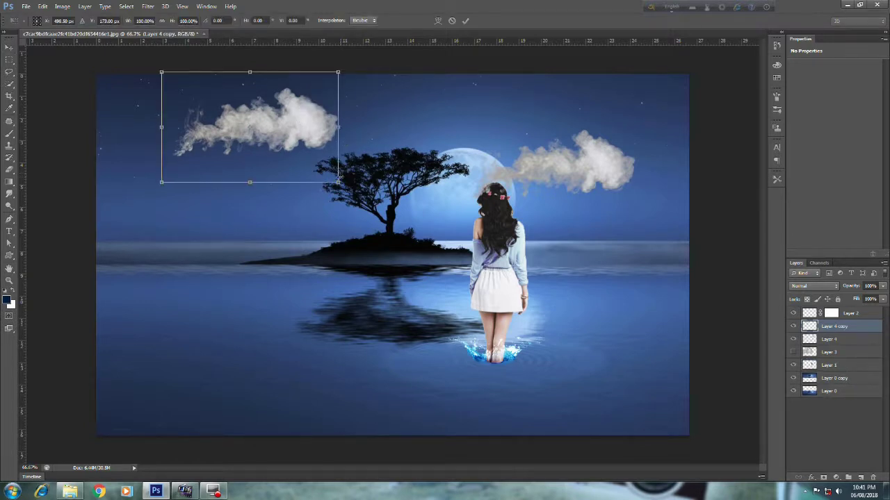
drag(338, 183, 270, 139)
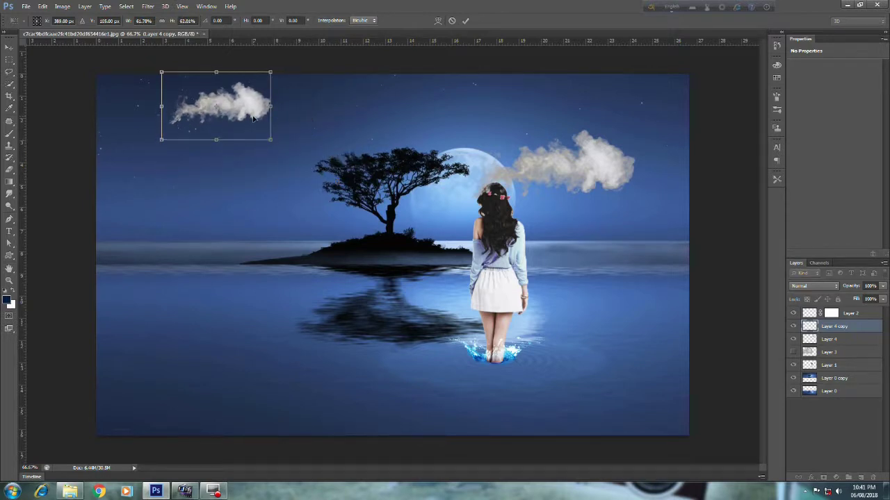
key(Return)
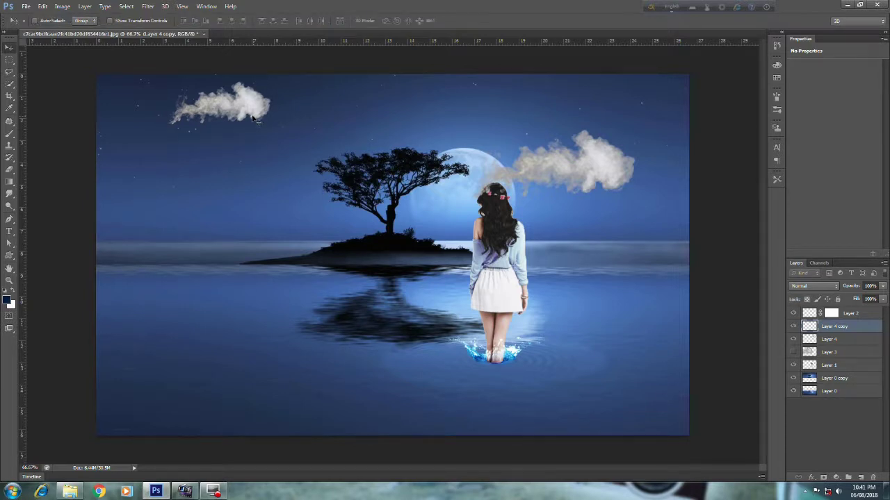
- Duplicate the wisp as Layer 4 copy 2, flip it horizontally, and shift it right
drag(255, 120, 266, 125)
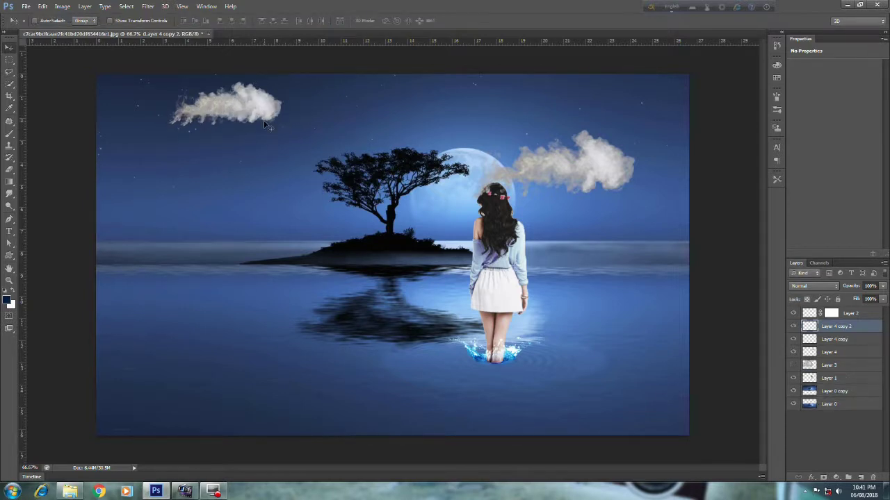
key(ctrl+t)
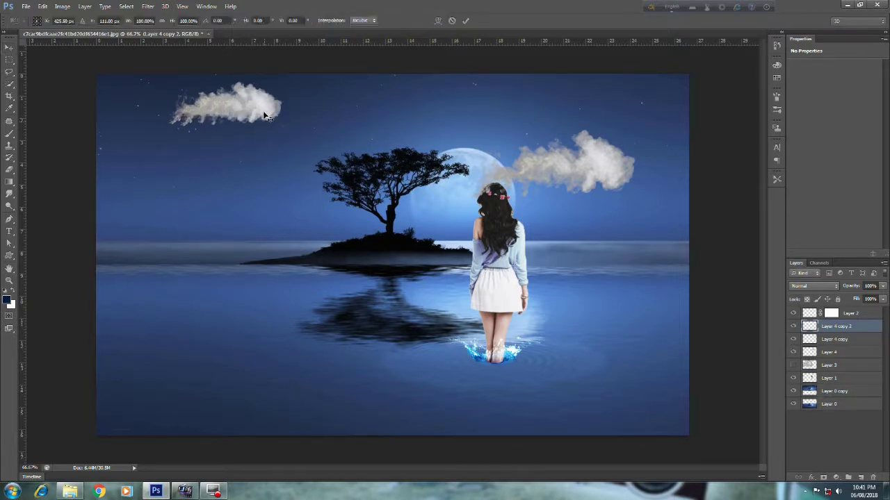
right_click(264, 116)
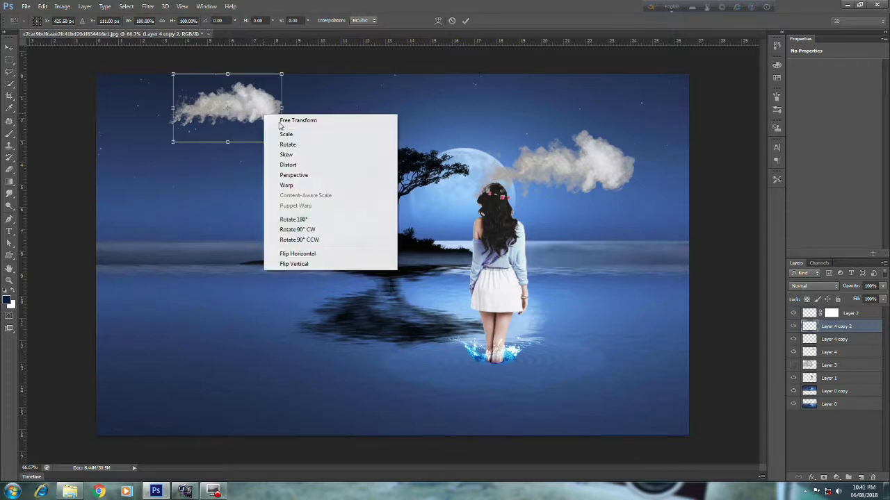
click(334, 253)
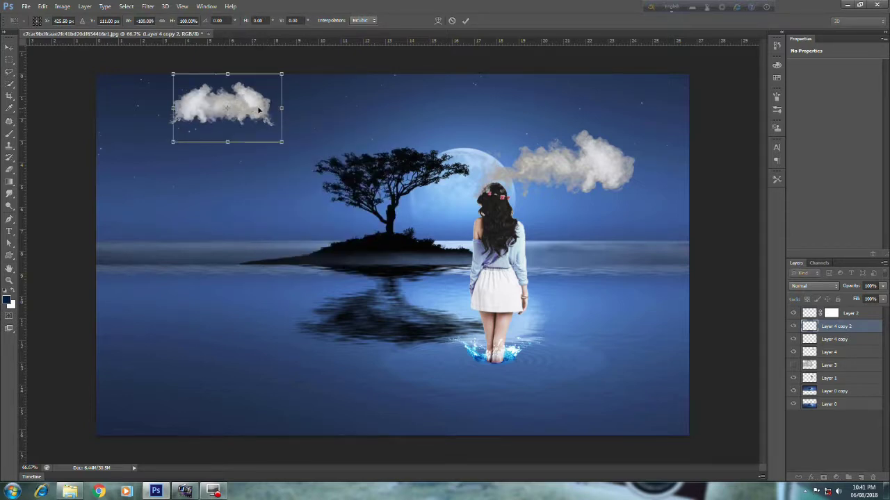
mouse_move(259, 109)
mouse_down()
mouse_move(312, 108)
mouse_move(305, 108)
mouse_up()
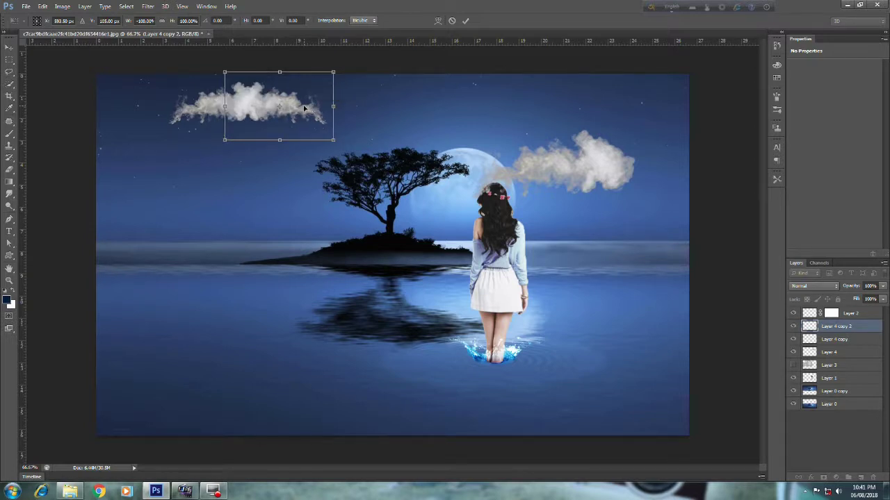
- Warp the upper-left cloud into a wispier, wider shape
click(438, 21)
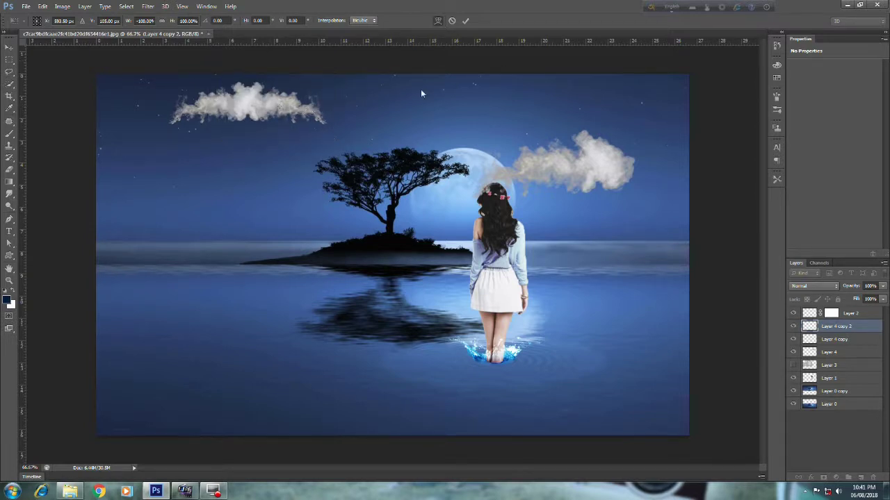
mouse_move(294, 121)
mouse_down()
mouse_move(289, 144)
mouse_move(301, 126)
mouse_up()
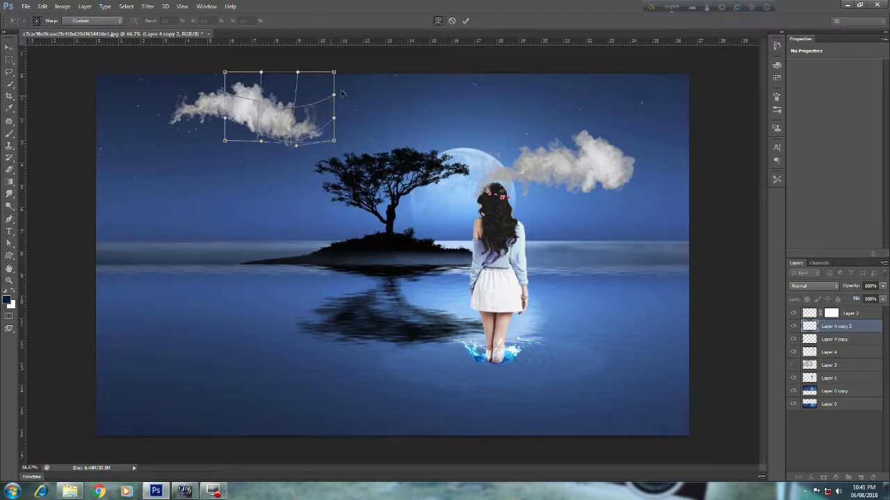
drag(341, 93, 363, 85)
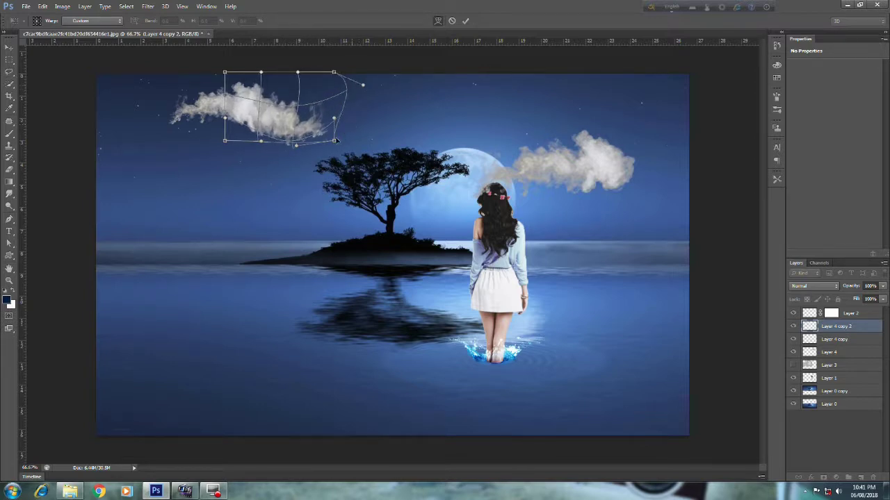
drag(335, 141, 394, 139)
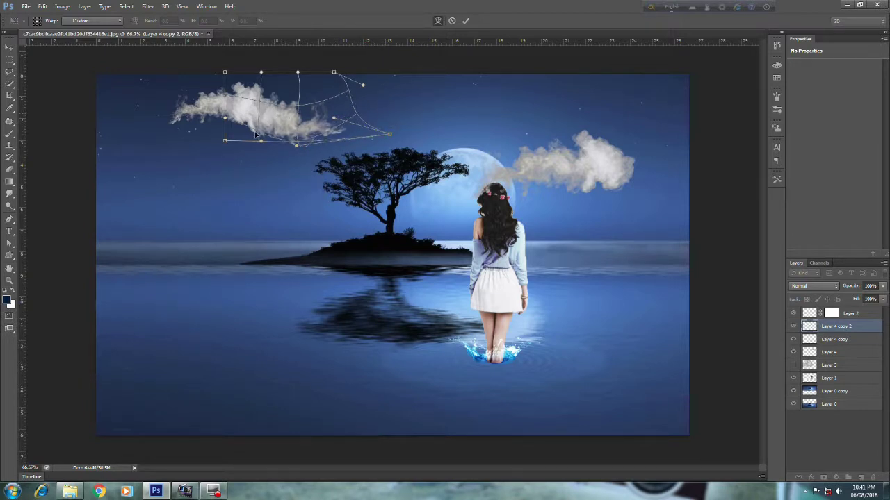
mouse_move(249, 135)
mouse_down()
mouse_move(270, 107)
mouse_move(270, 89)
mouse_up()
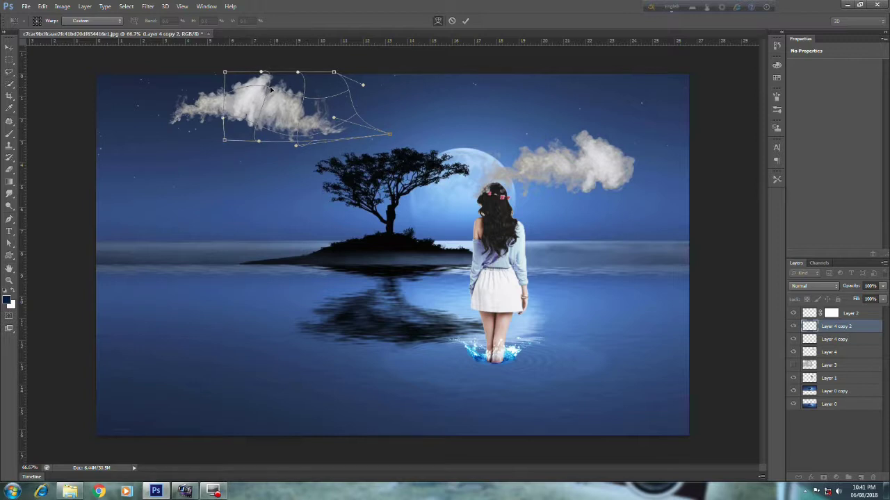
drag(255, 127, 255, 129)
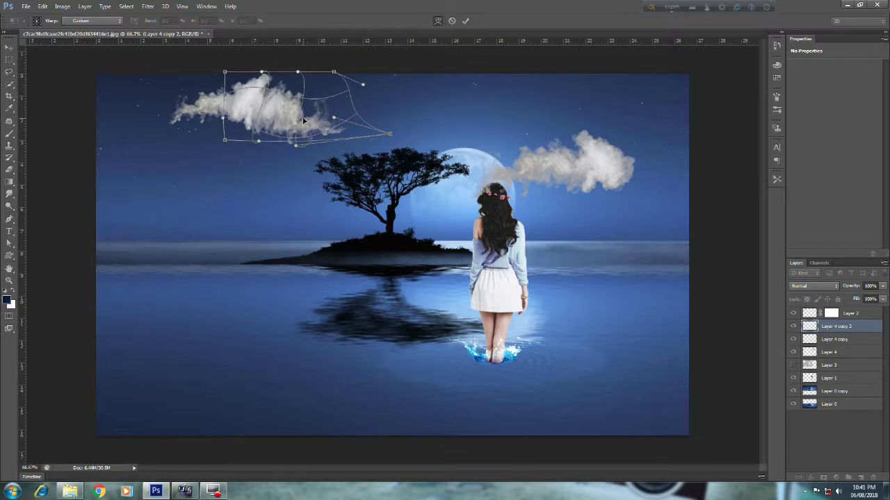
key(Return)
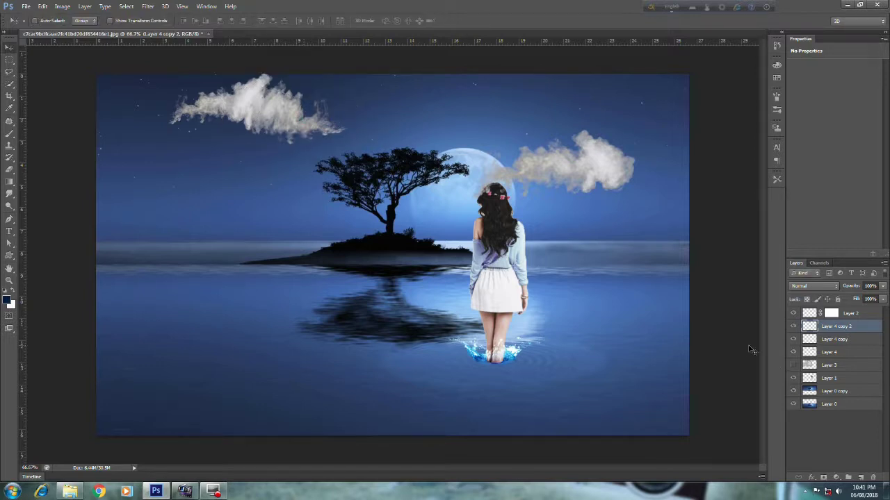
- Merge the cloud into Layer 4 copy, scale it to about 81% and set it slightly lower
key(ctrl+e)
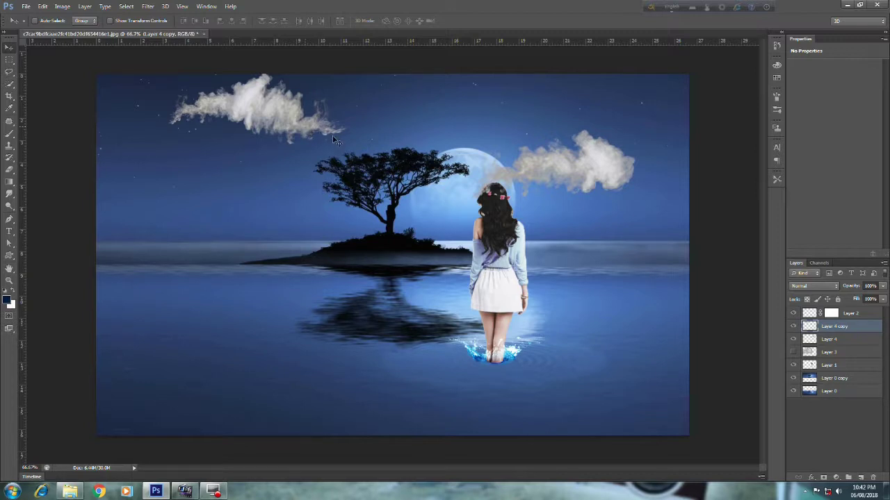
key(ctrl+t)
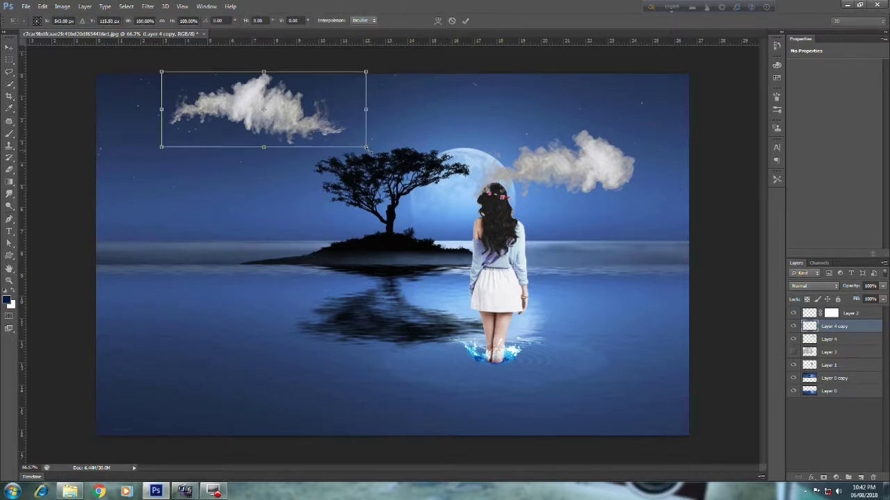
drag(367, 148, 326, 132)
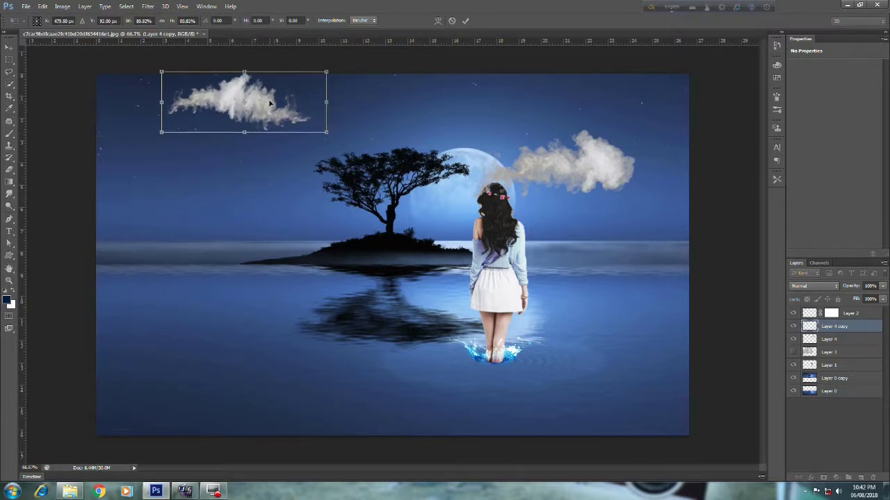
drag(270, 102, 258, 112)
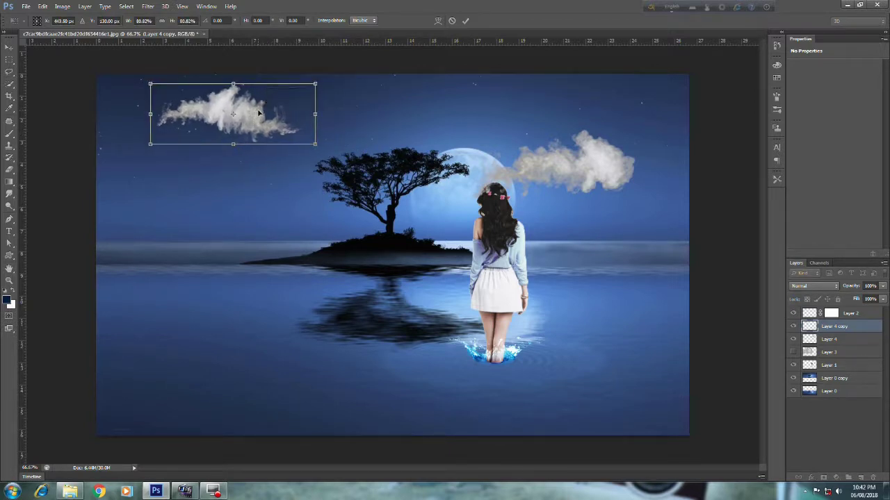
key(Return)
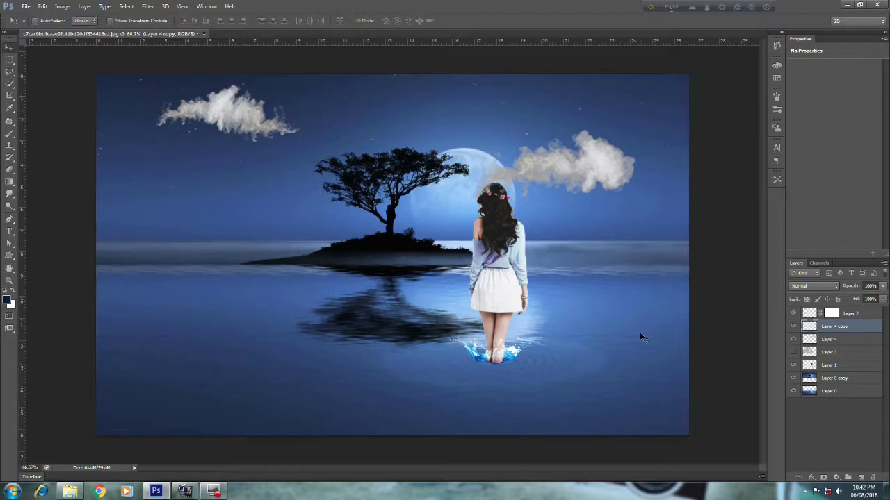
click(828, 339)
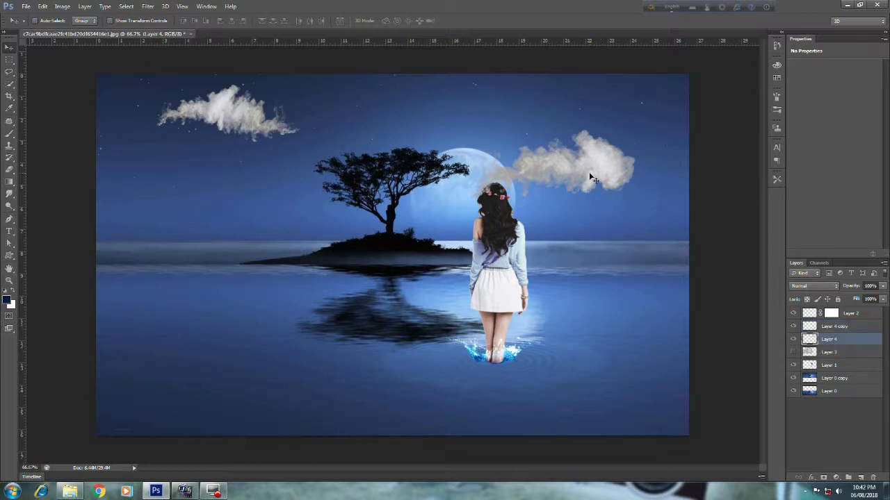
- Copy the right-hand cloud into the water as Layer 4 copy 2, stacked just above Layer 0
mouse_move(591, 186)
mouse_down()
mouse_move(597, 373)
mouse_move(590, 329)
mouse_move(598, 332)
mouse_up()
key(ctrl+j)
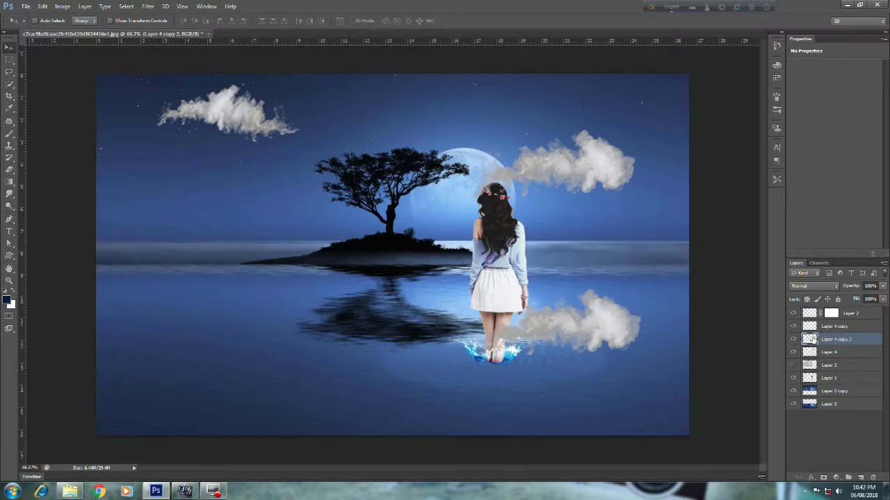
drag(818, 343, 829, 402)
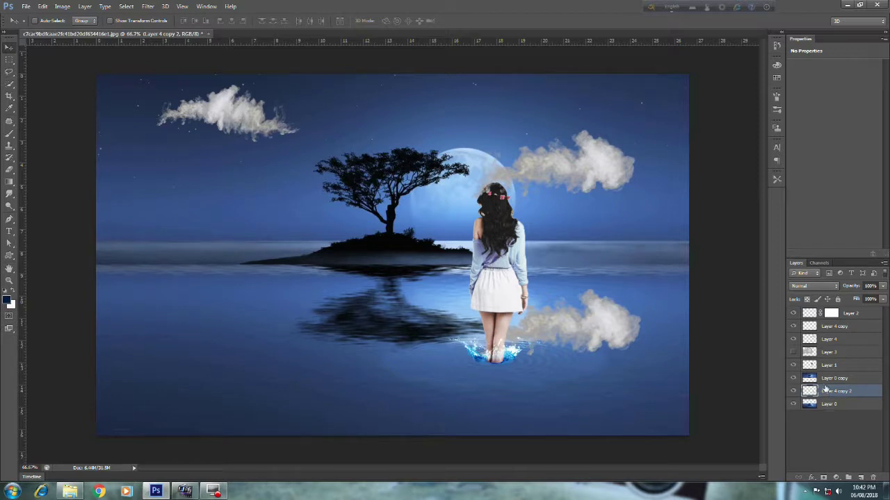
click(824, 341)
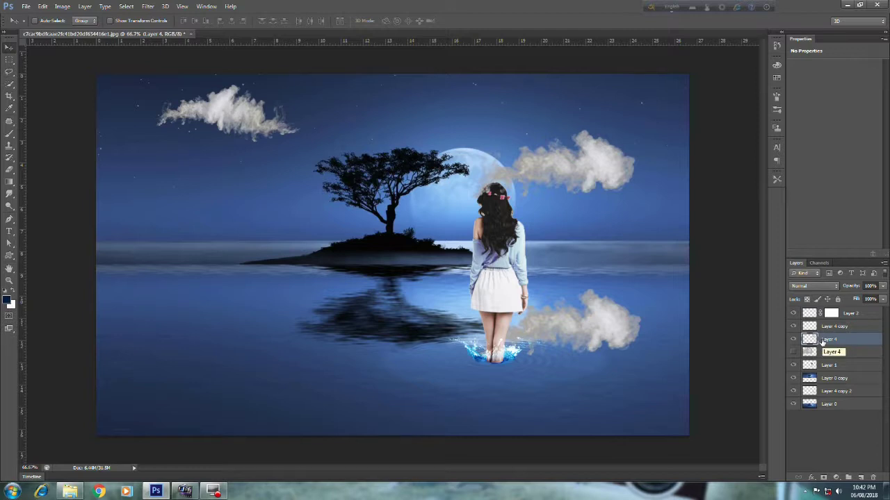
click(792, 339)
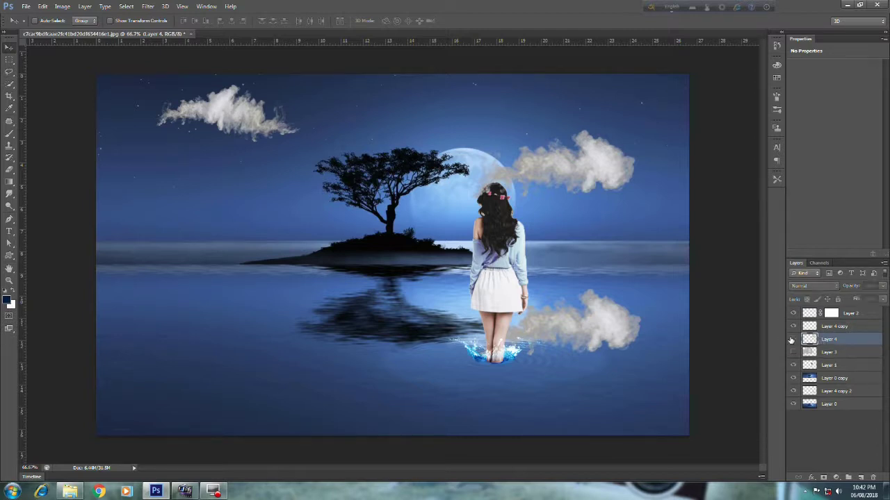
- Duplicate Layer 4 copy and move the duplicate just above Layer 4 copy 2
click(793, 339)
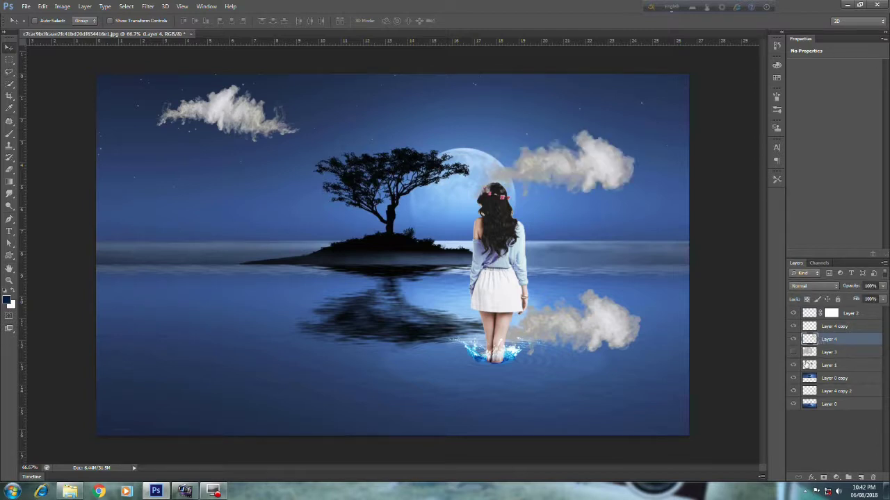
click(827, 327)
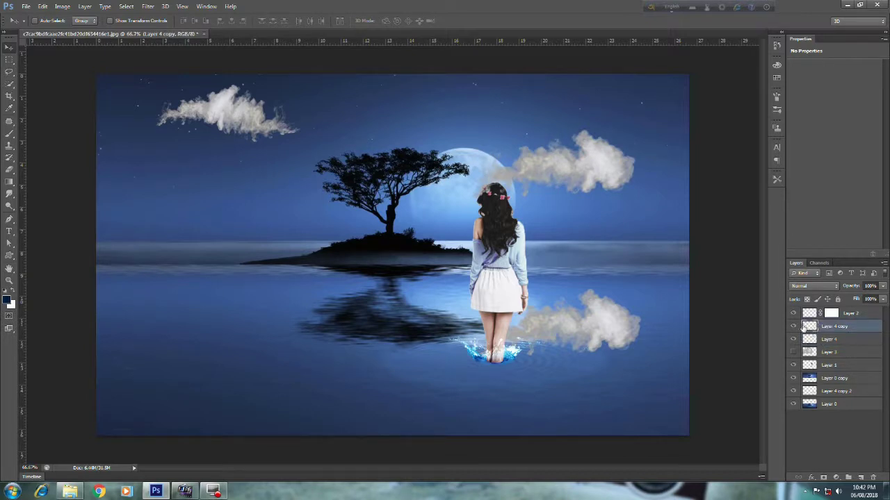
click(793, 327)
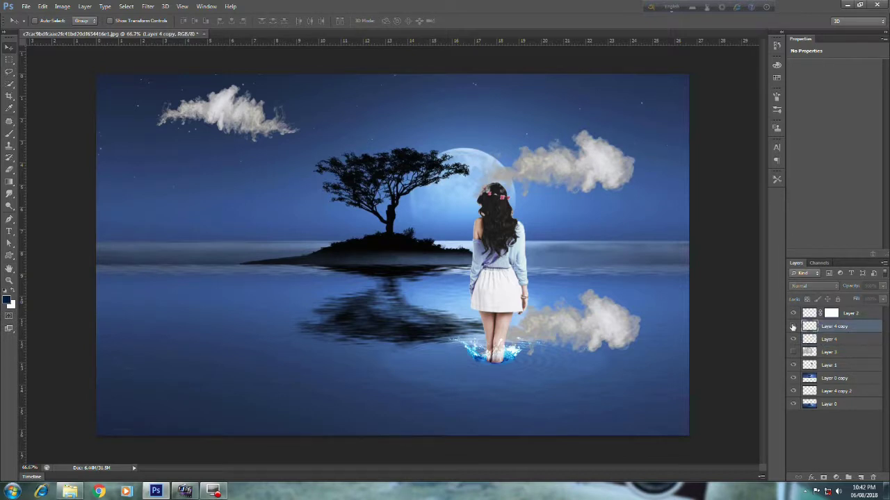
click(792, 327)
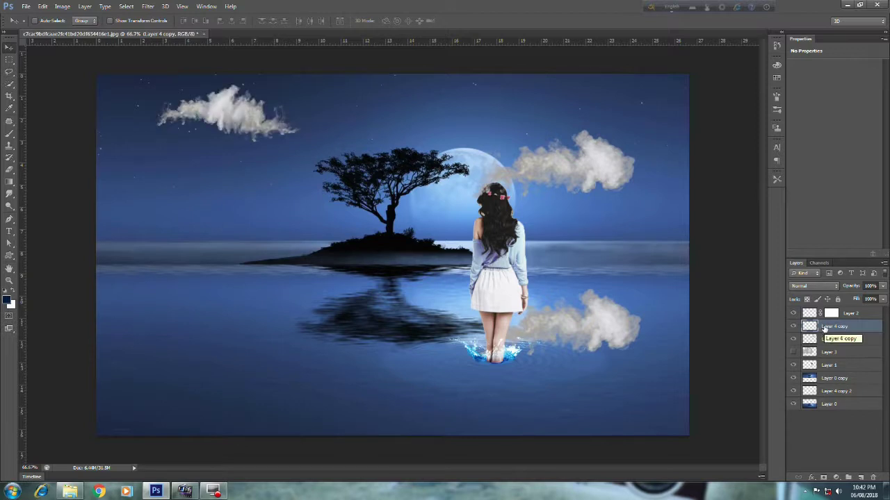
key(ctrl+j)
drag(824, 328, 835, 401)
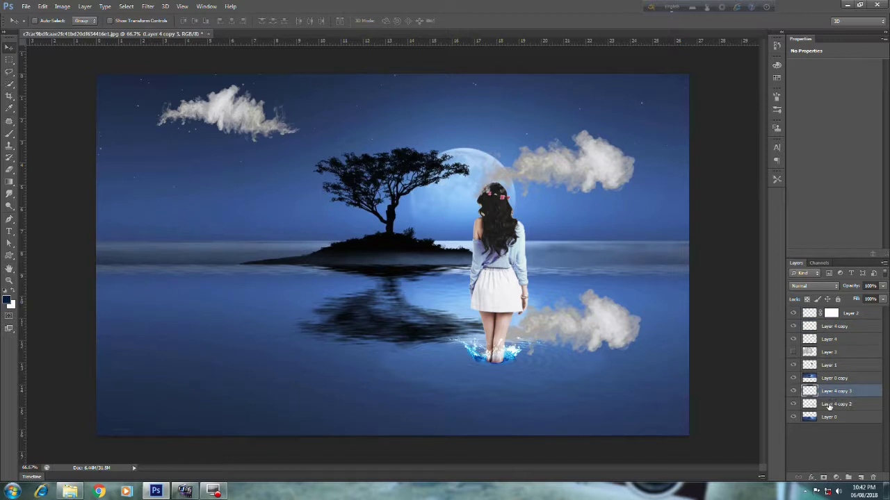
- Free-transform the reflected cloud, Layer 4 copy 2, and commit it unchanged
click(835, 405)
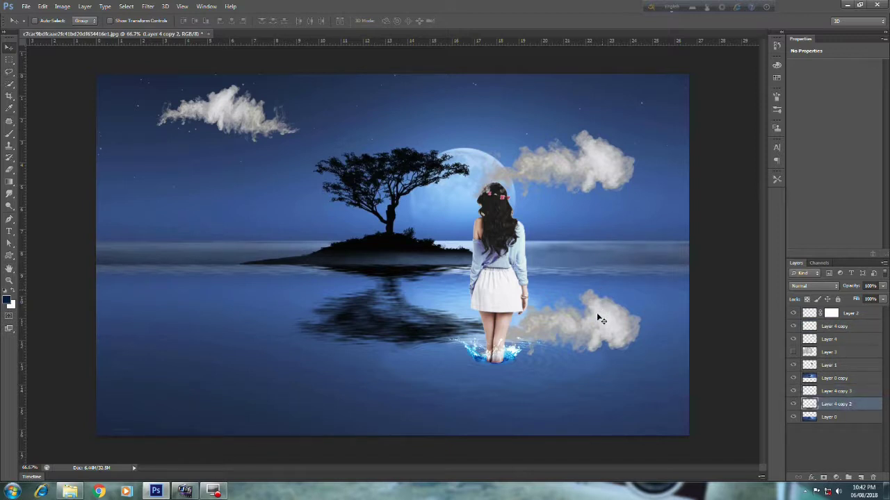
key(ctrl+t)
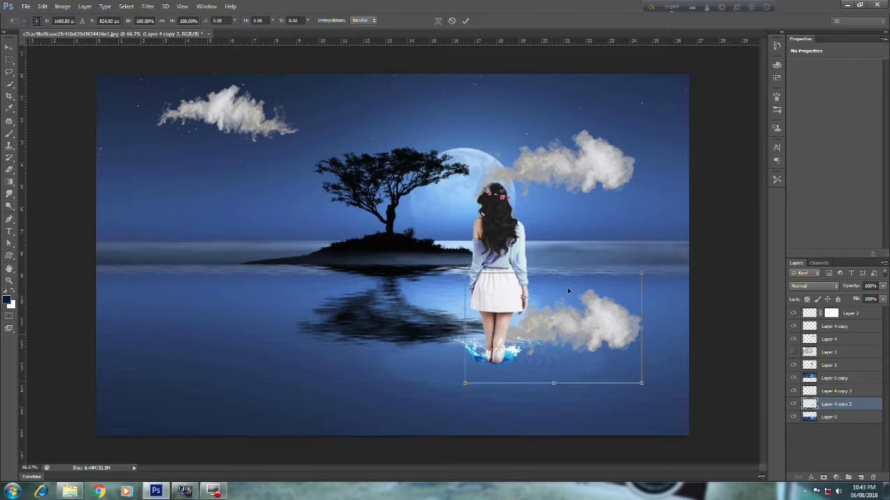
click(148, 7)
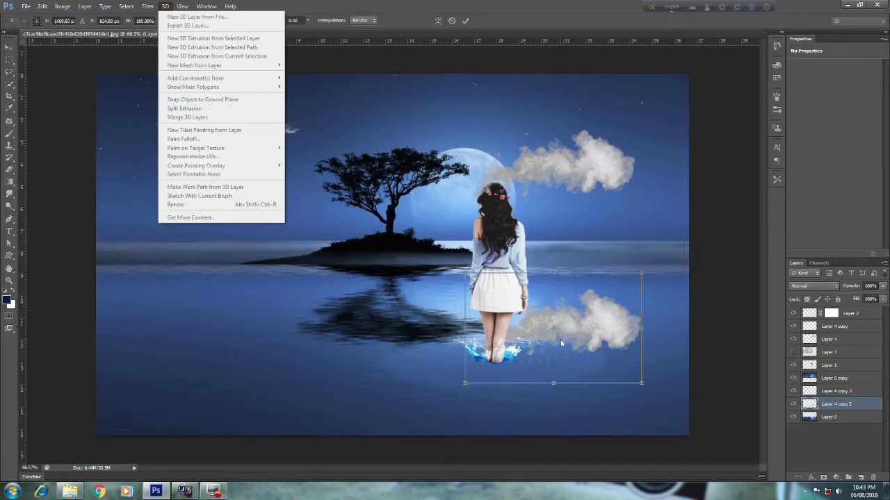
key(Escape)
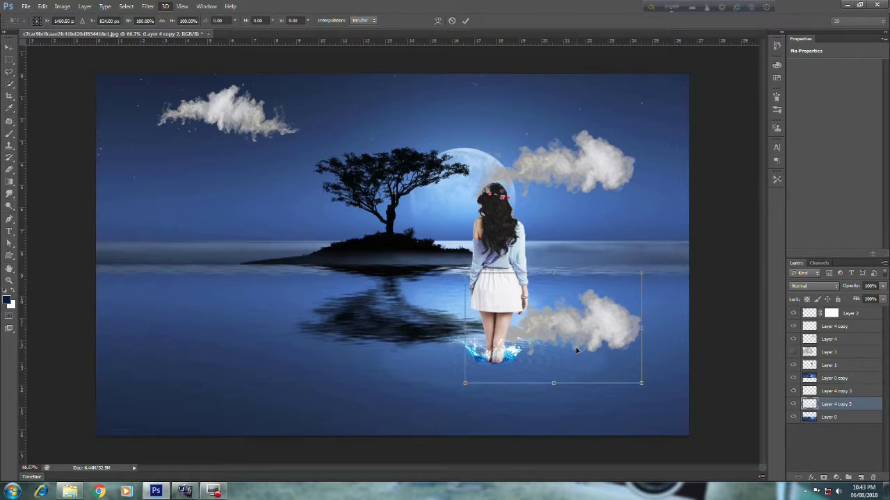
key(Return)
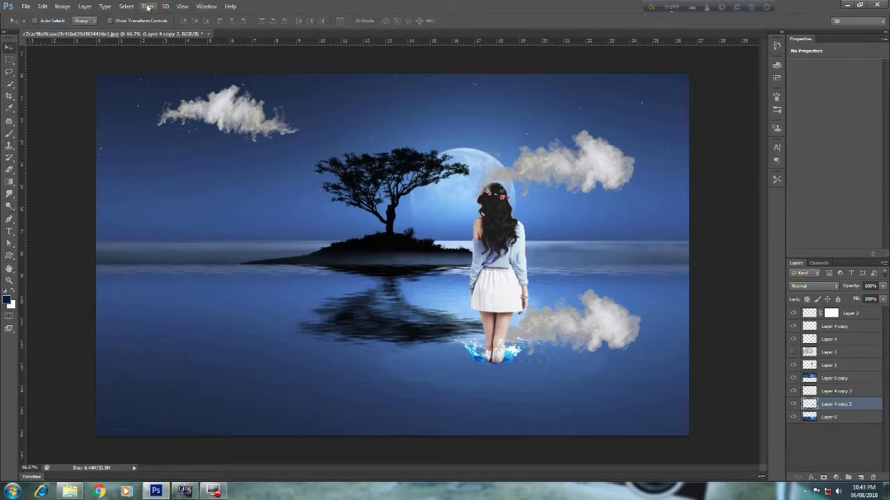
- Apply a 30-pixel Motion Blur to the reflected cloud, Layer 4 copy 2
click(148, 6)
mouse_move(196, 100)
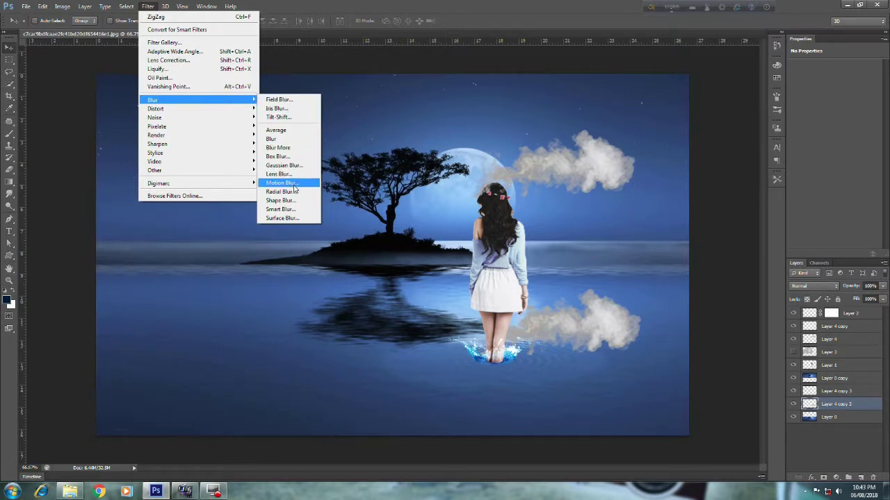
click(294, 188)
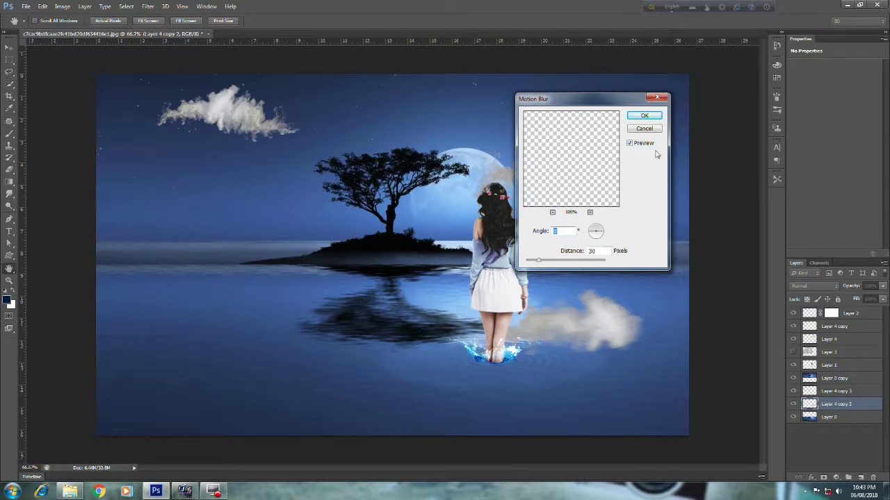
click(641, 116)
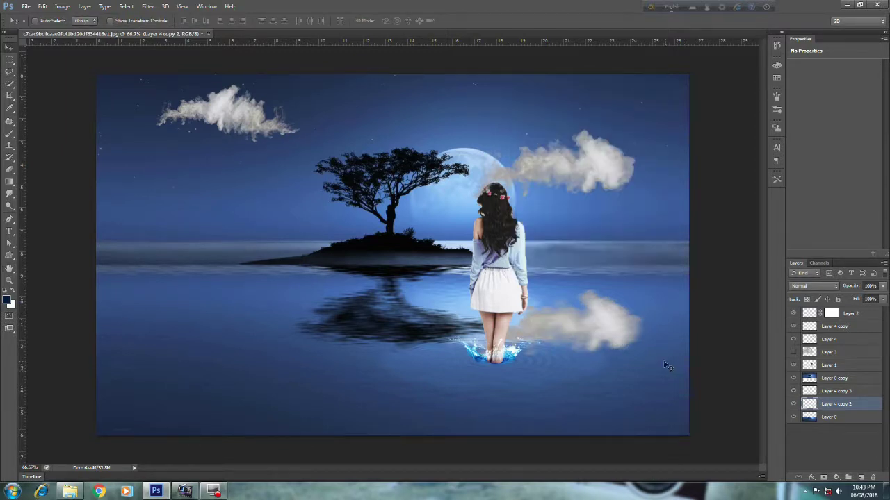
- Apply the same 30-pixel horizontal Motion Blur to Layer 4 copy 3
click(809, 393)
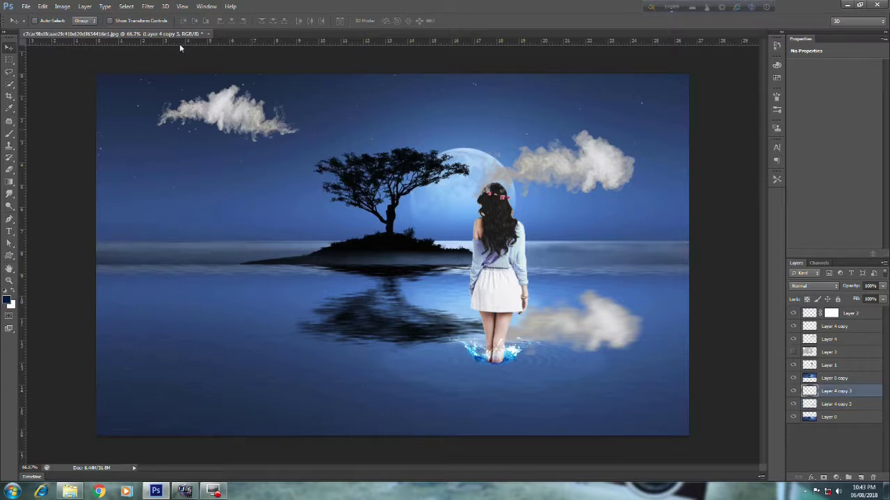
click(149, 8)
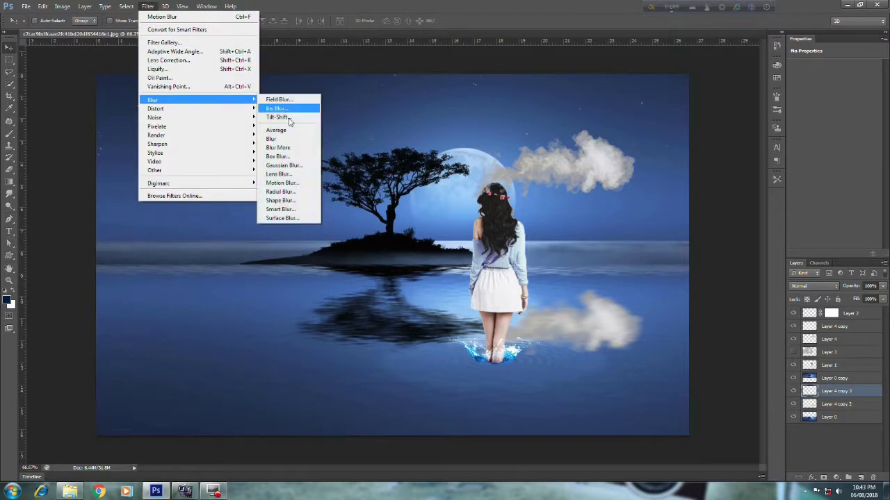
click(264, 182)
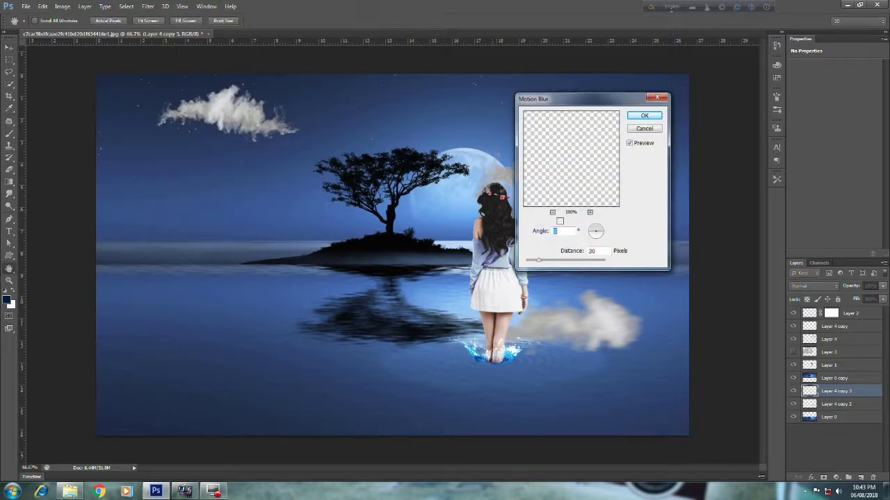
click(645, 117)
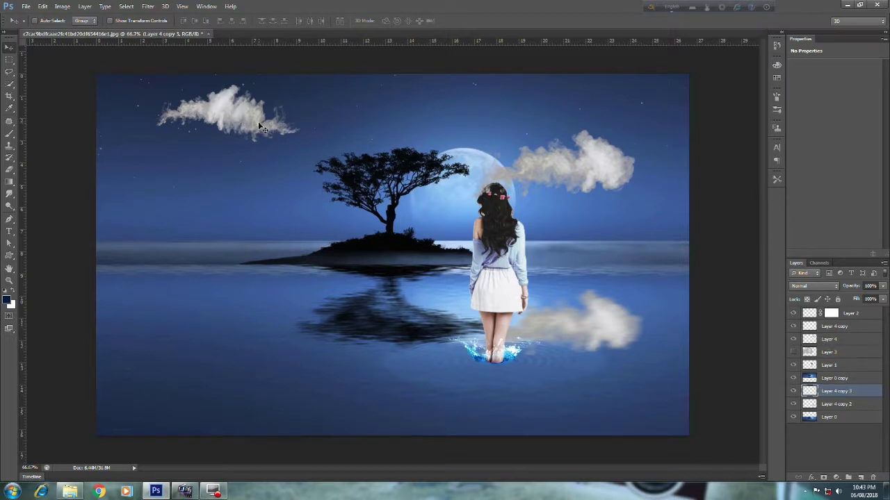
- Move Layer 4 copy 3 into the lower-left water, rotate it 180° and flip it horizontally
drag(258, 133, 264, 205)
drag(248, 146, 244, 333)
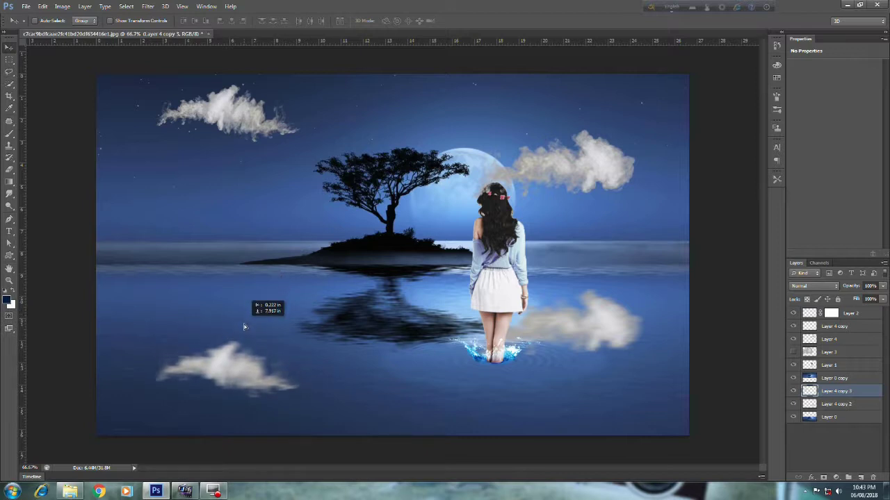
key(ctrl+t)
right_click(238, 378)
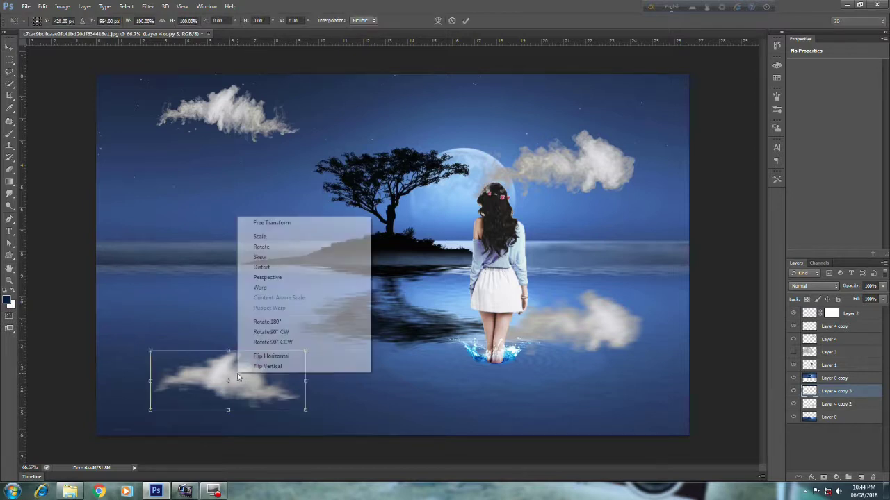
click(266, 322)
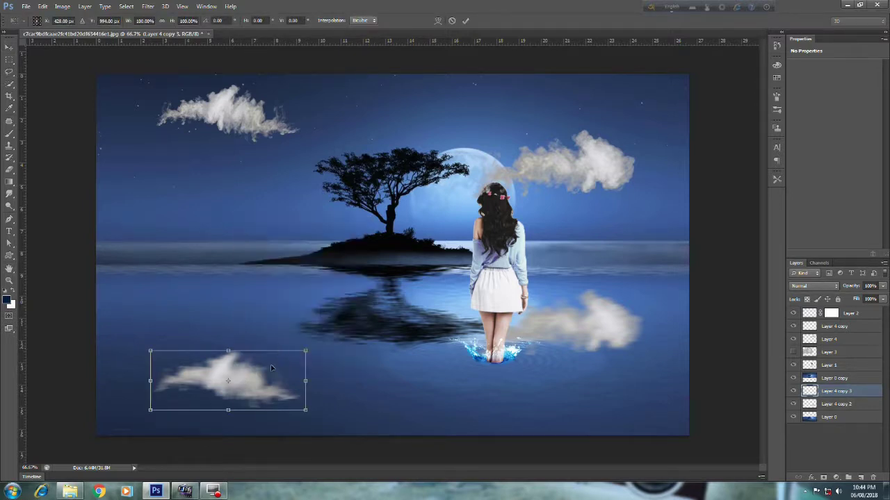
right_click(261, 374)
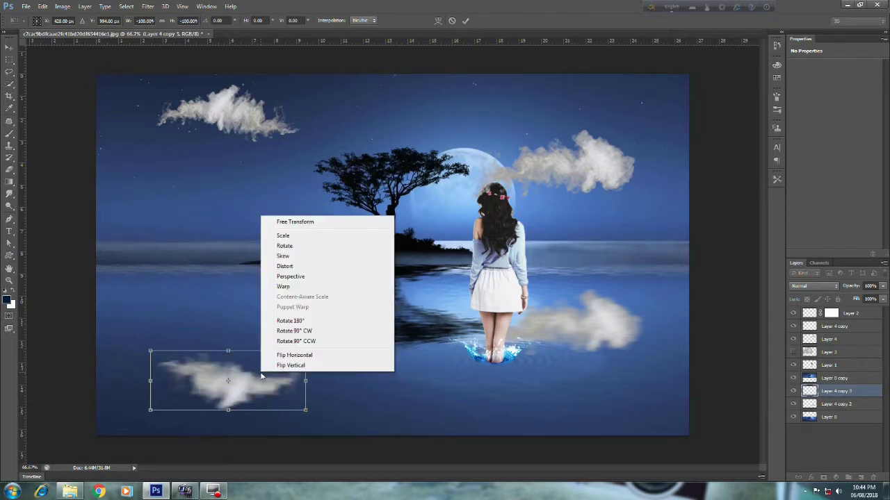
click(343, 355)
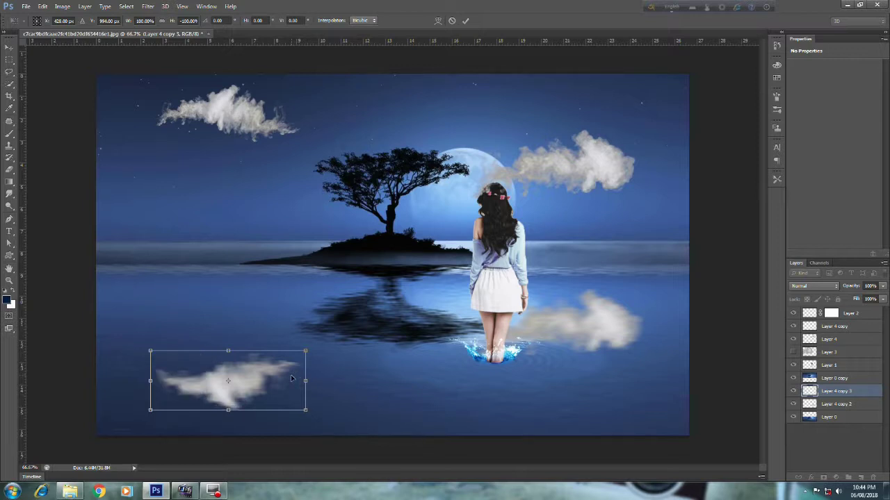
key(Return)
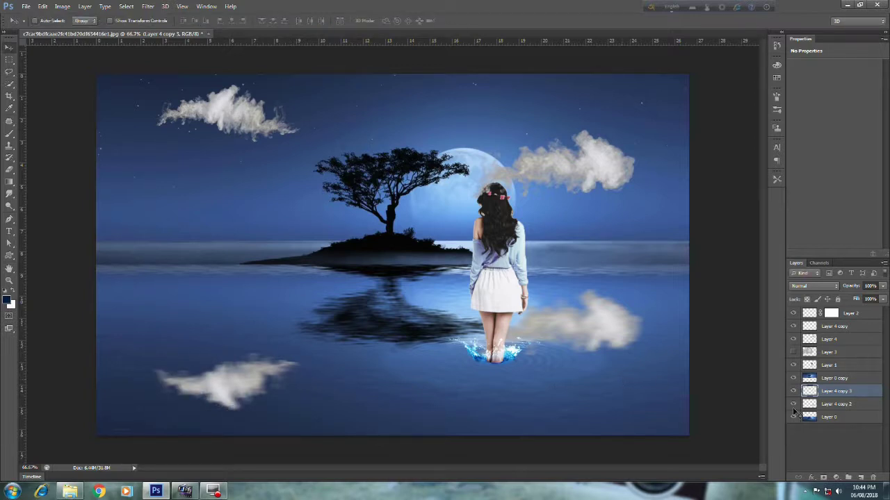
- Set the lower-left cloud, Layer 4 copy 3, to 30% opacity in Blending Options
click(811, 477)
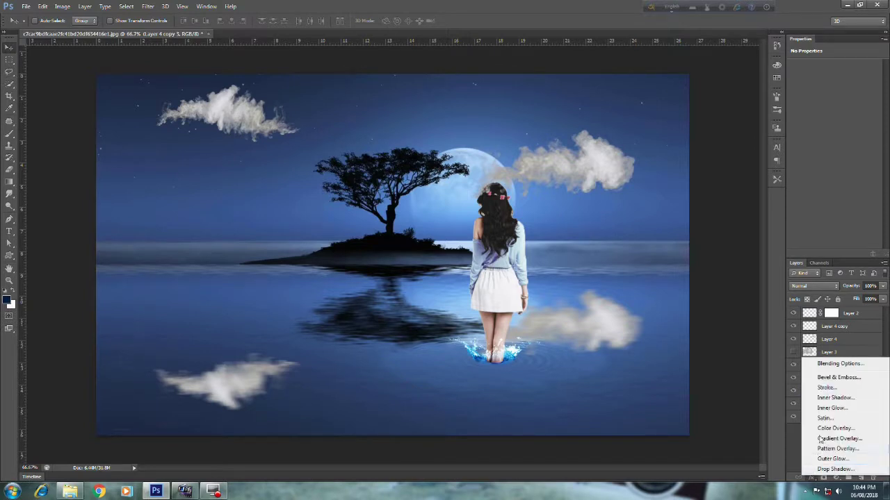
click(831, 364)
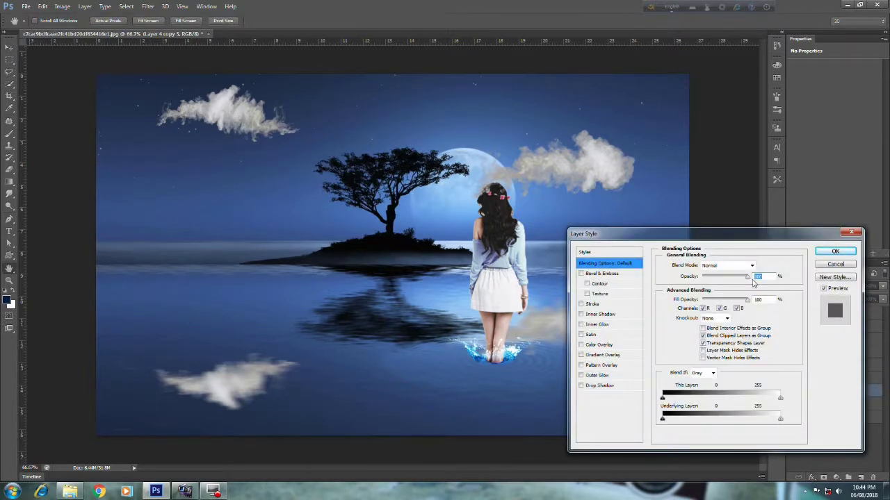
drag(748, 281, 724, 285)
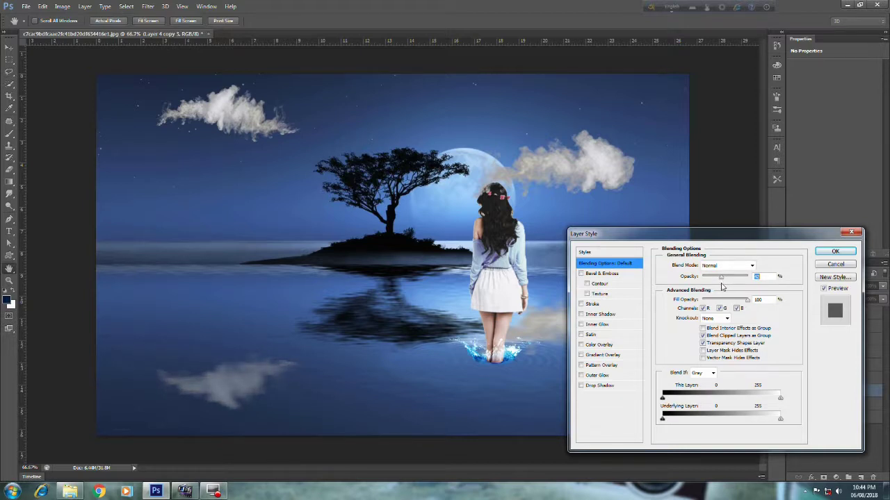
drag(721, 288, 718, 287)
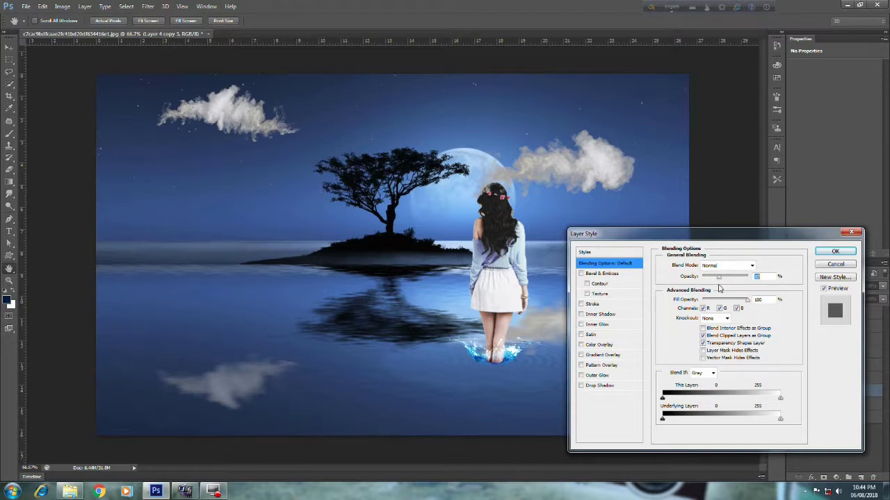
click(761, 277)
double_click(756, 277)
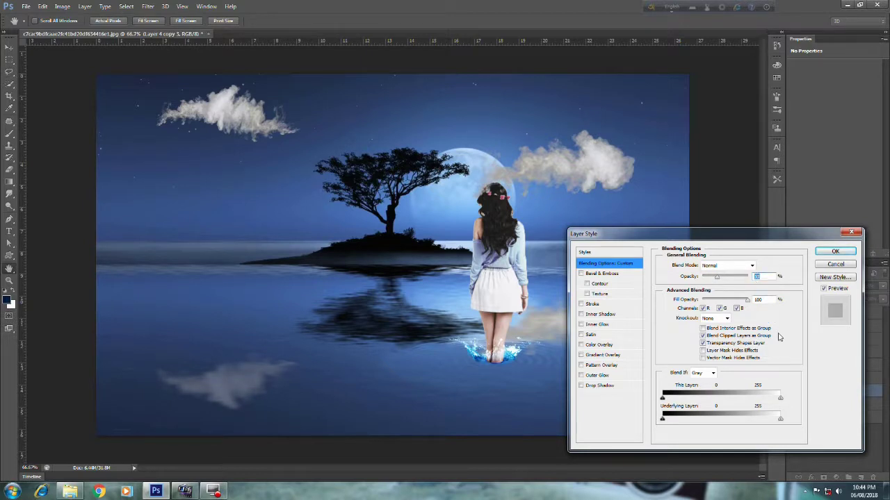
text(30)
click(834, 252)
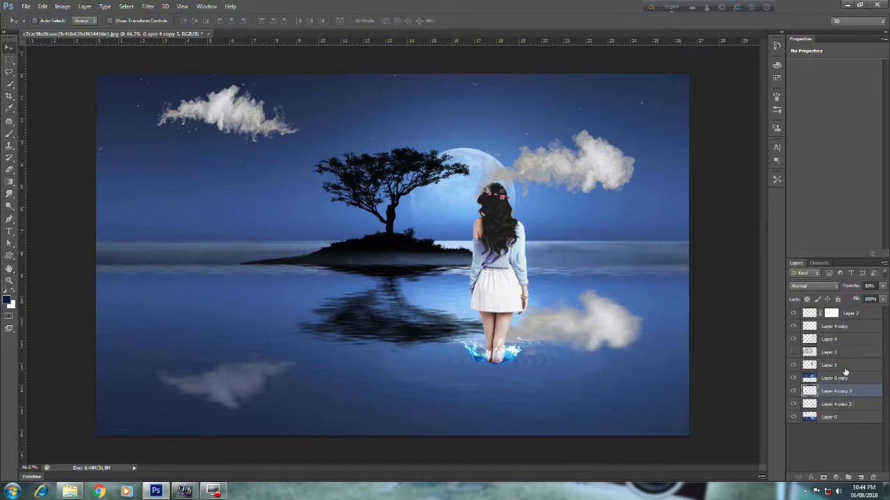
- Set Layer 4 copy 2 to 30% opacity and make Layer 3 visible again
click(826, 409)
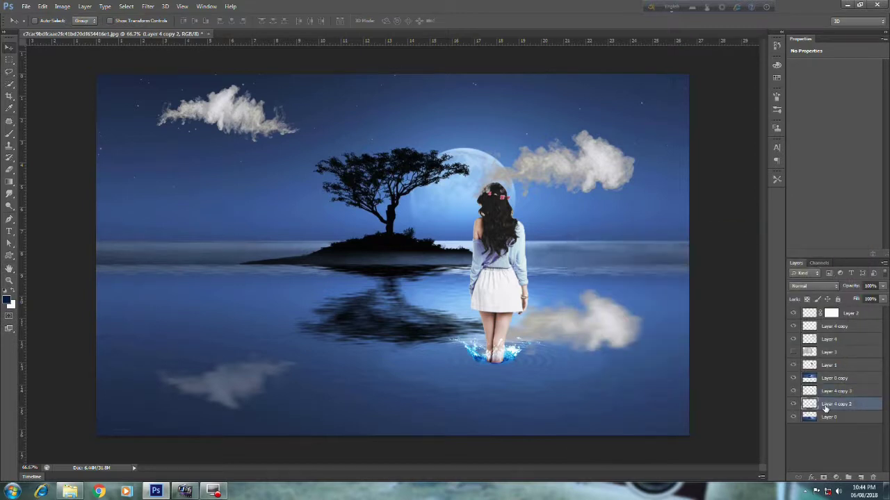
click(810, 478)
click(838, 363)
text(3)
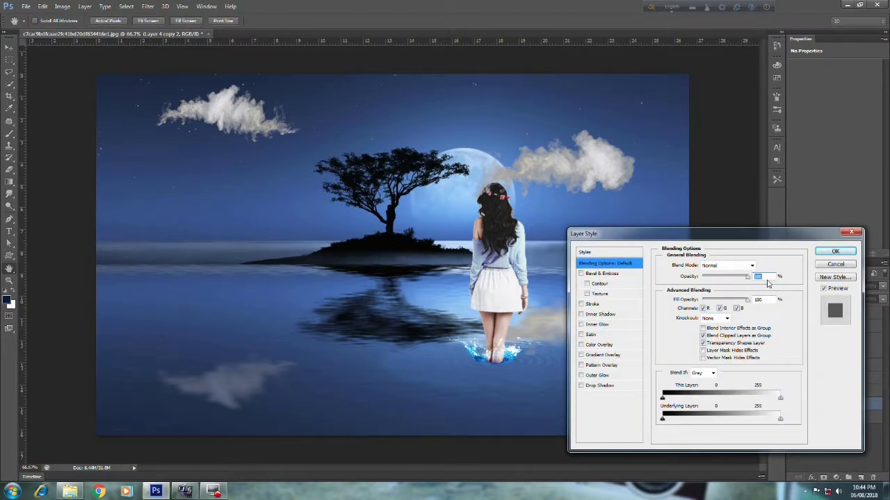
text(0)
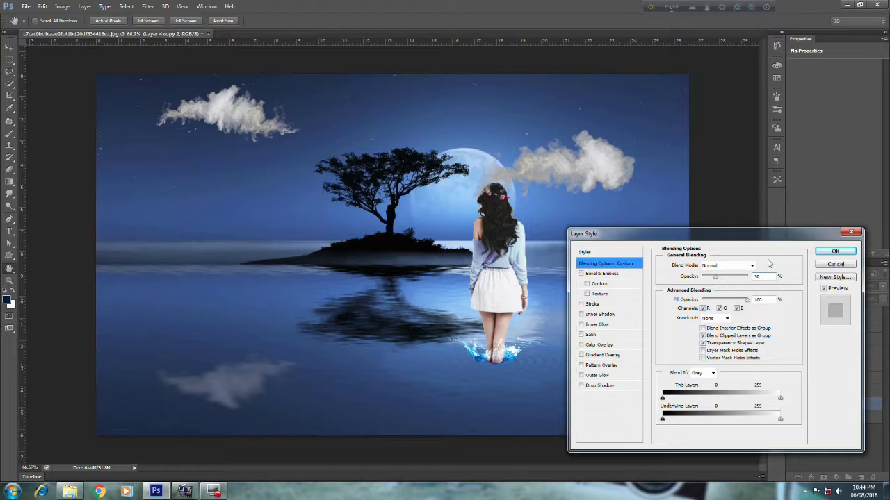
click(834, 251)
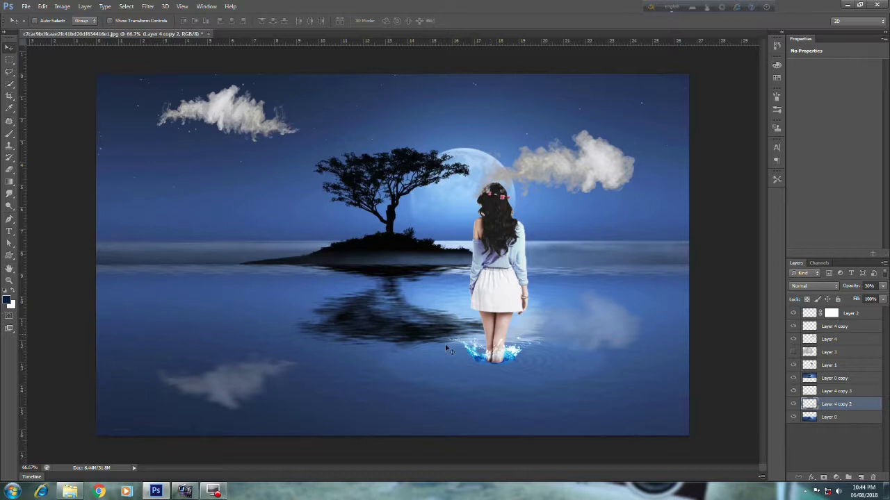
click(826, 352)
- Scale Layer 3's smoke to about 32% by 23% and lay it across the woman's hips
click(794, 353)
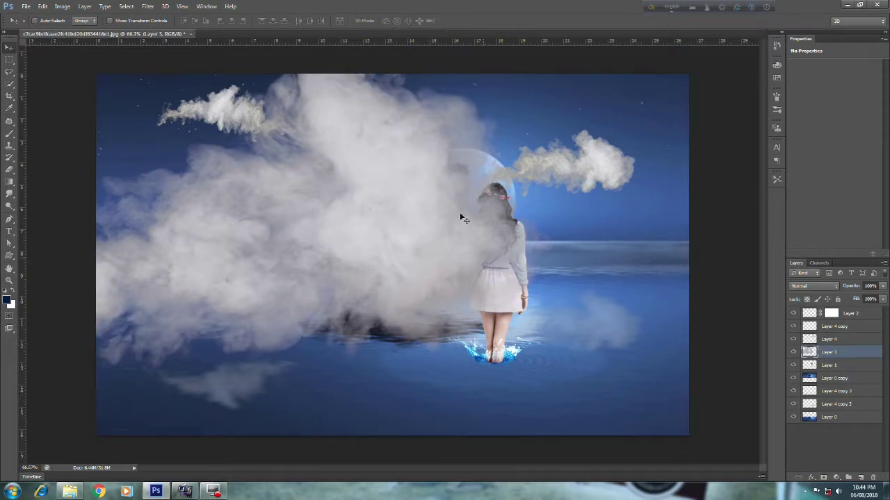
key(ctrl+t)
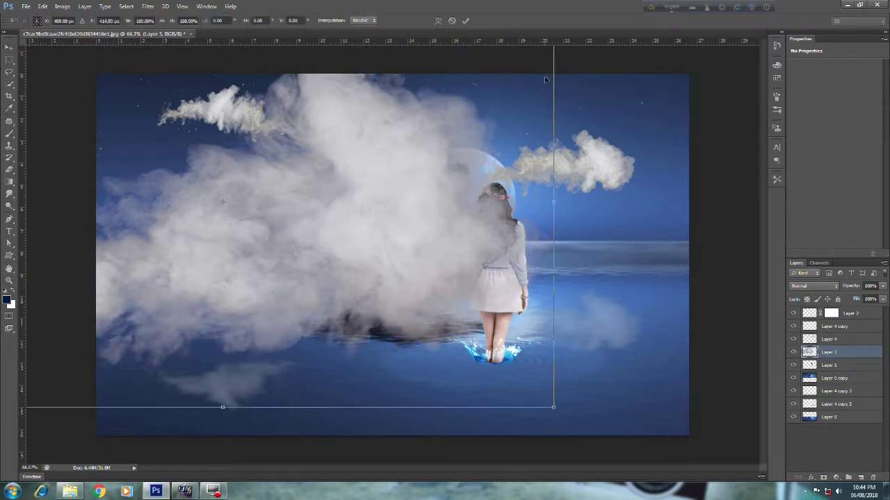
mouse_move(547, 108)
mouse_down()
mouse_move(574, 151)
mouse_move(628, 90)
mouse_up()
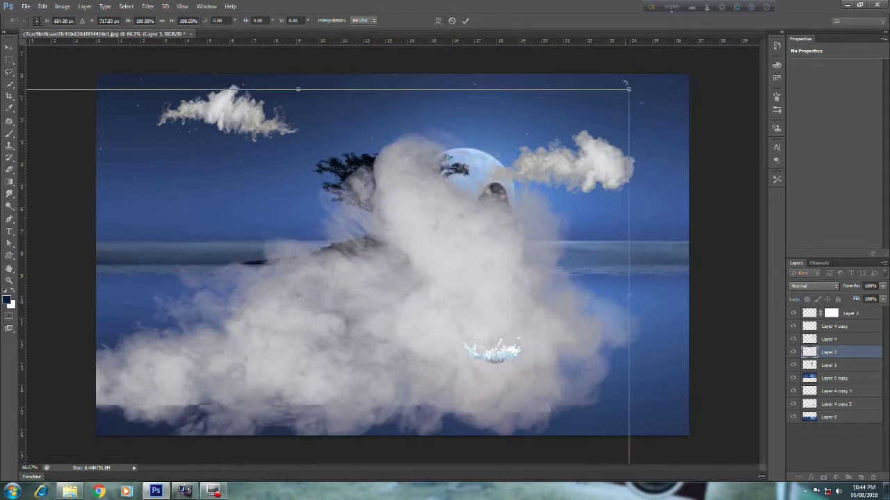
mouse_move(599, 132)
mouse_down()
mouse_move(292, 368)
mouse_move(201, 420)
mouse_up()
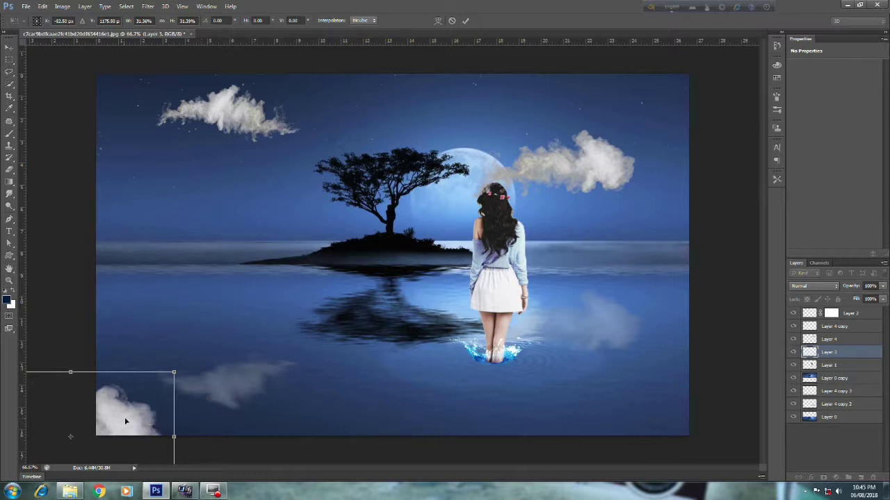
mouse_move(126, 421)
mouse_down()
mouse_move(454, 187)
mouse_move(455, 219)
mouse_up()
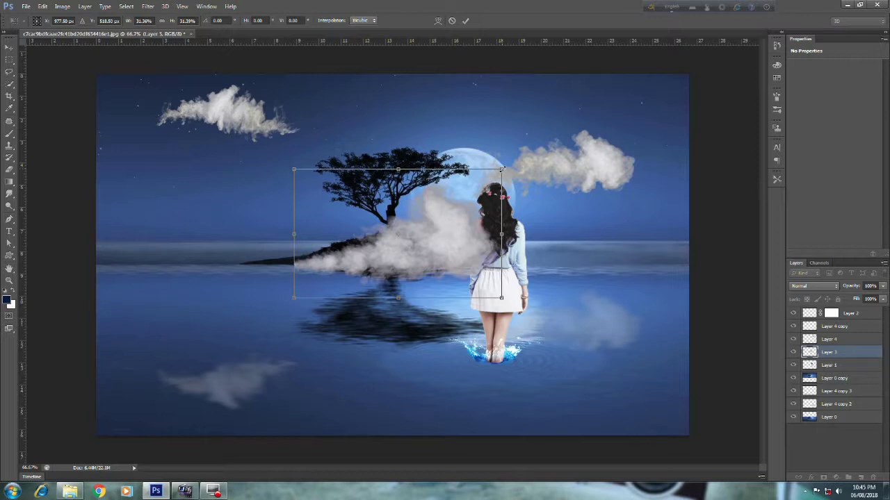
drag(501, 169, 492, 184)
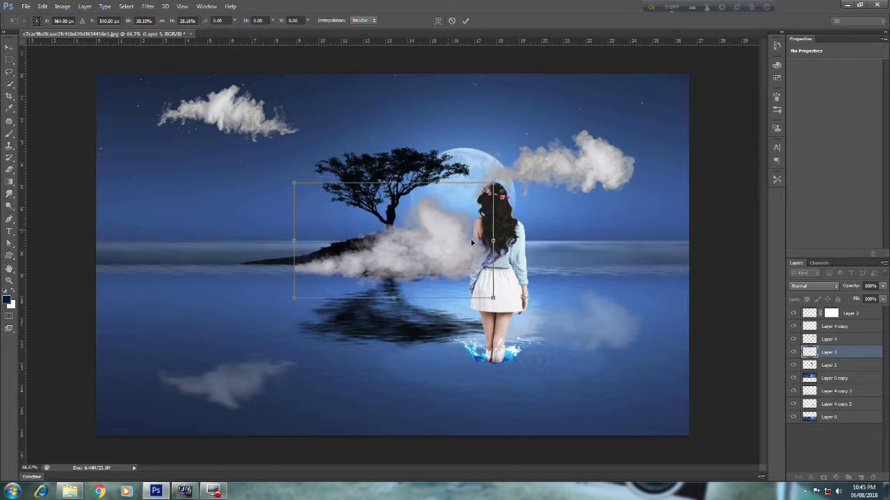
drag(504, 242, 516, 241)
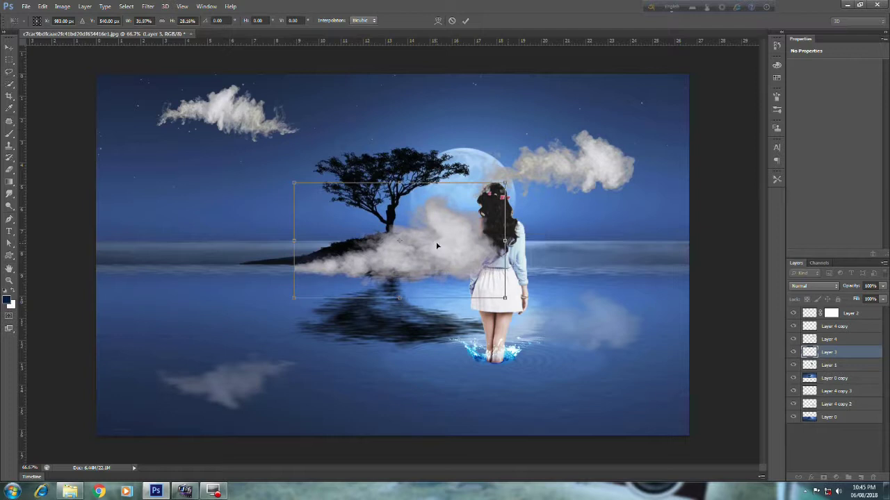
mouse_move(443, 245)
mouse_down()
mouse_move(477, 260)
mouse_move(539, 251)
mouse_up()
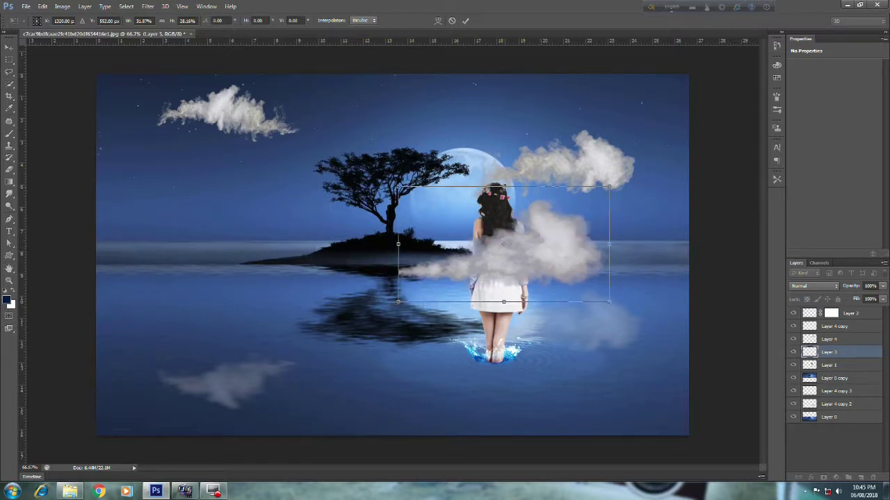
drag(503, 186, 543, 243)
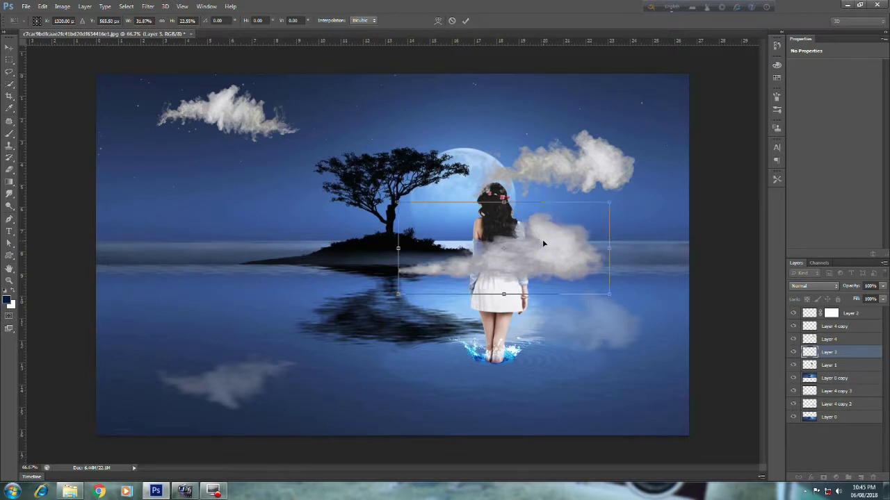
key(Return)
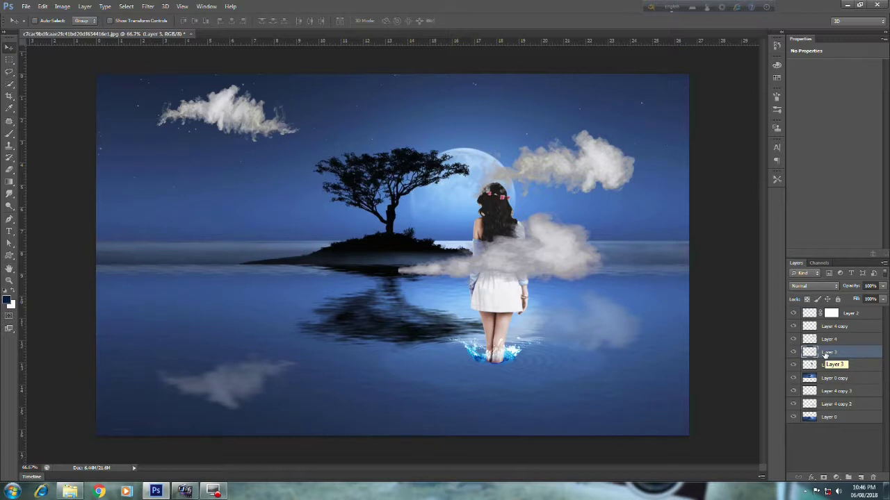
- Set the mist layer, Layer 3, to 70% opacity in Blending Options
click(811, 478)
click(840, 366)
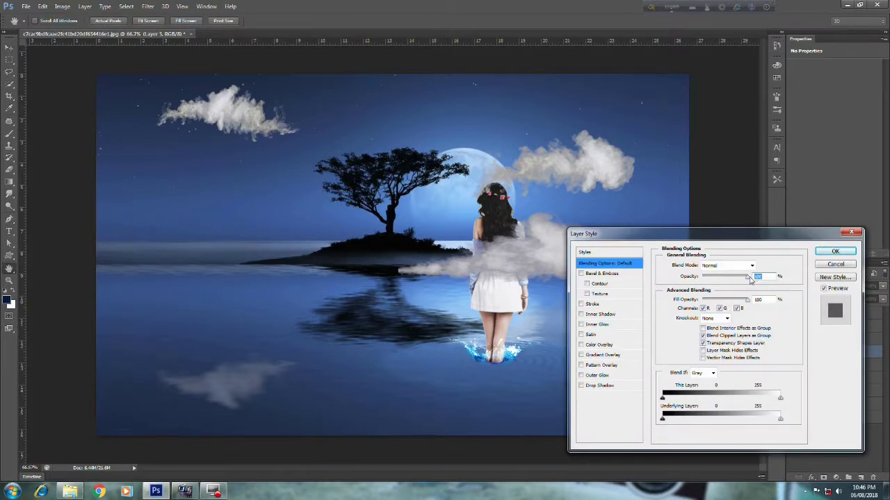
mouse_move(748, 277)
mouse_down()
mouse_move(716, 277)
mouse_move(729, 282)
mouse_up()
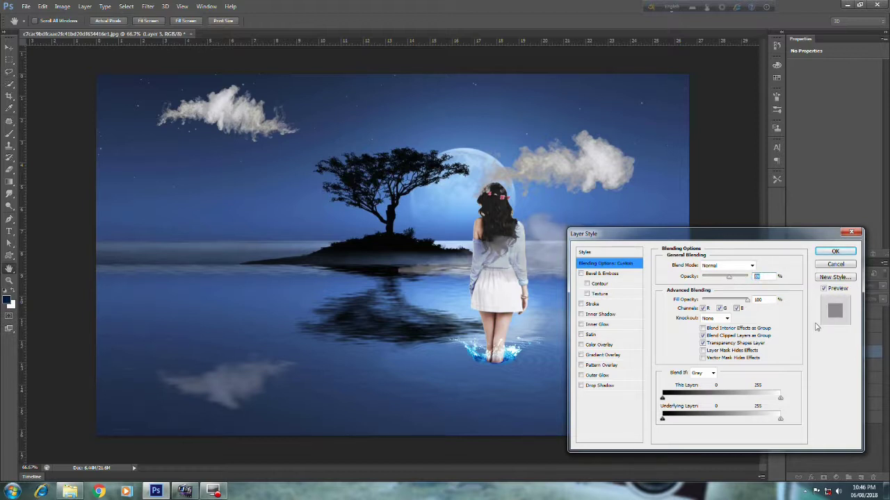
text(70)
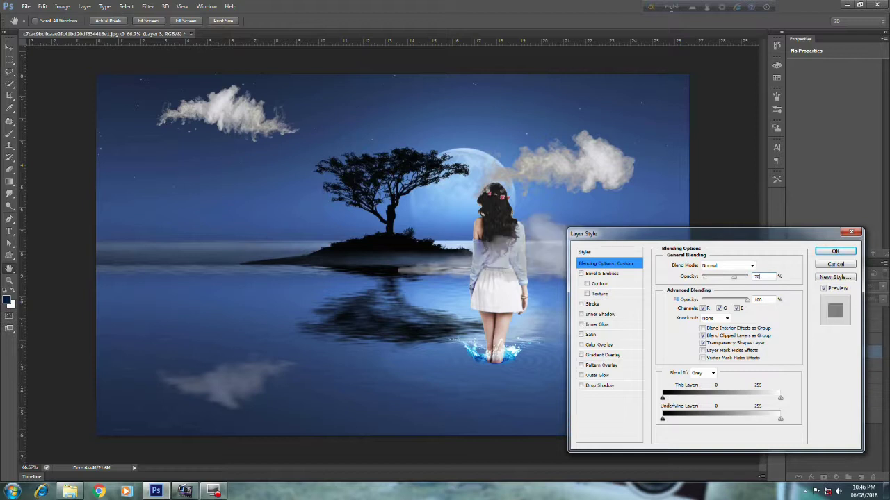
click(834, 251)
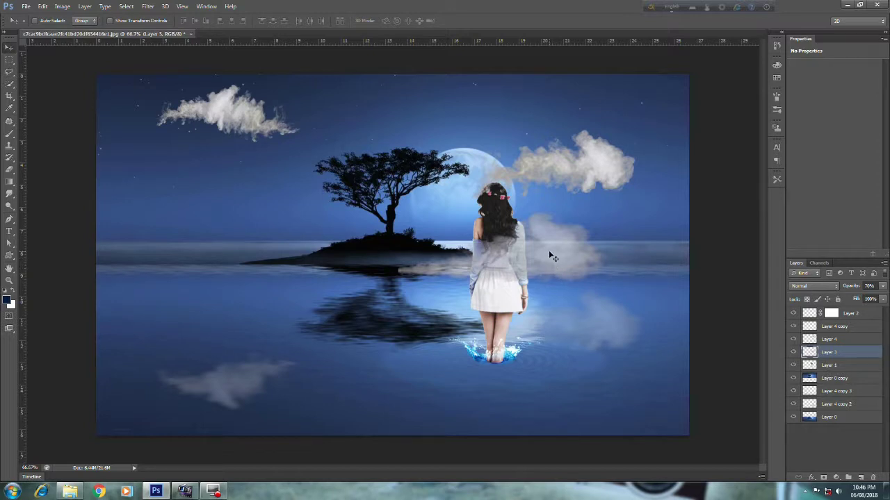
- Move the mist onto the island, then duplicate it, rotated 180° and flipped horizontally
drag(549, 253, 477, 246)
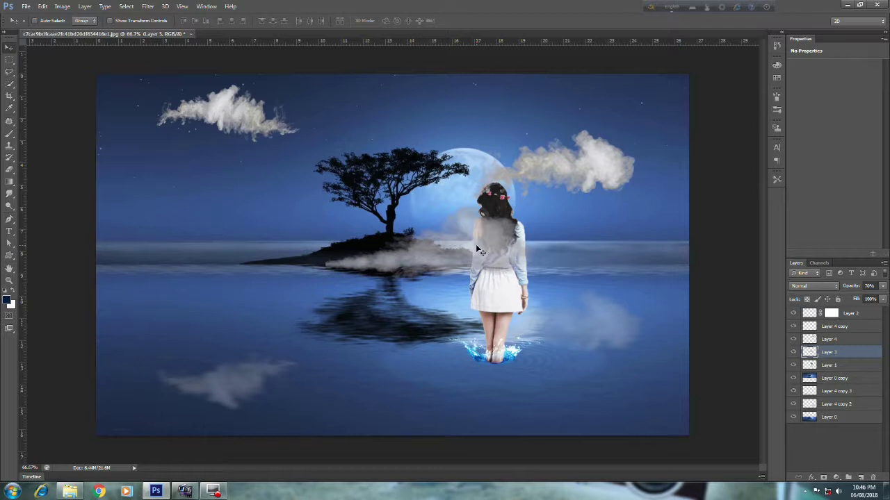
drag(479, 252, 480, 264)
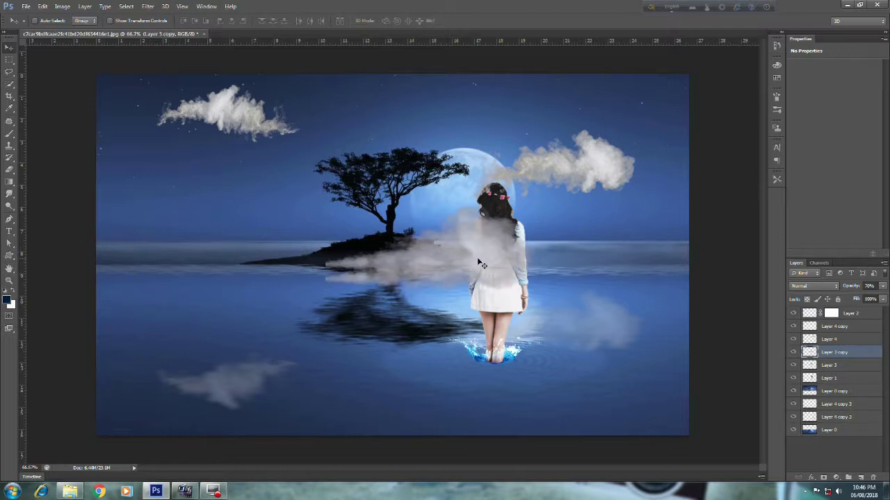
key(ctrl+t)
right_click(477, 260)
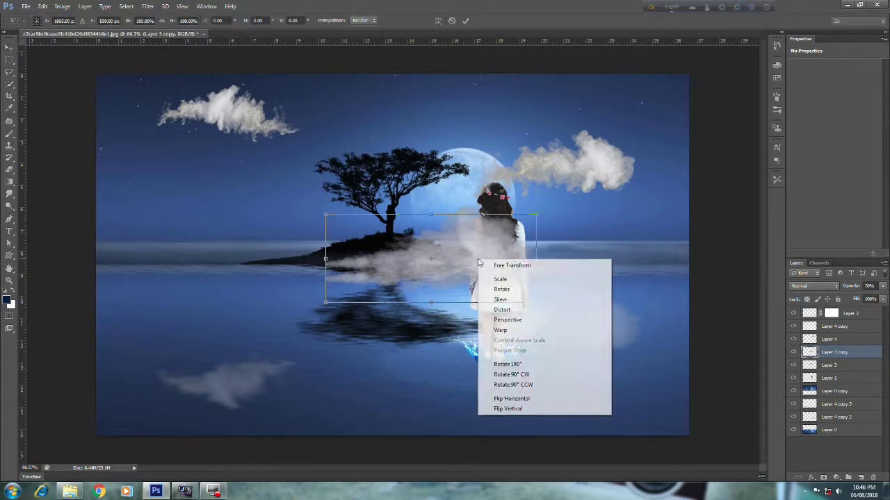
click(508, 364)
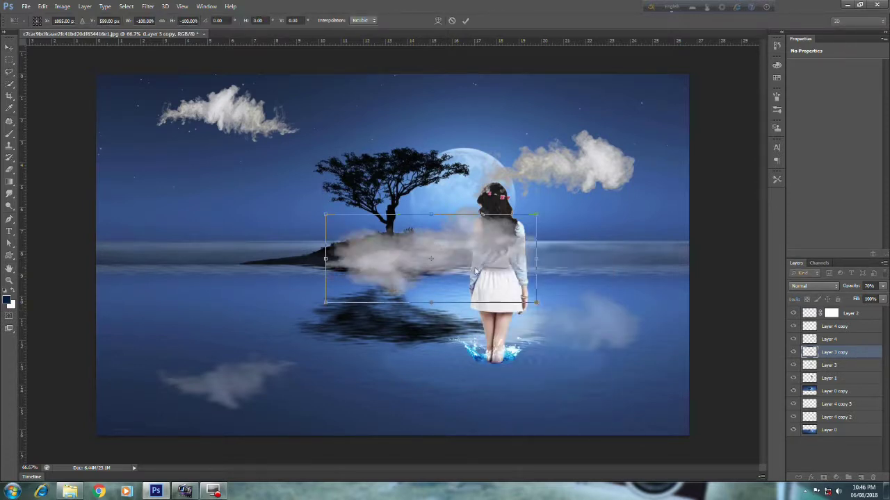
right_click(475, 269)
click(523, 408)
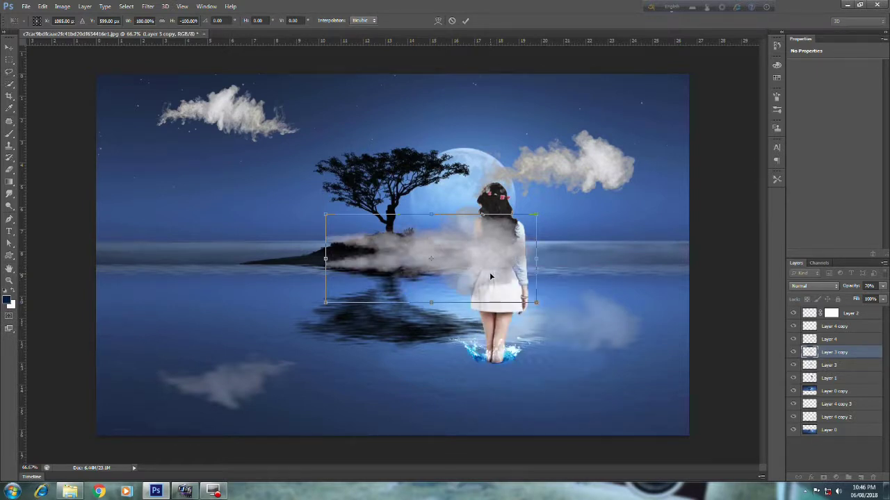
- Position the mirrored mist copy in the water below the island and stack it beneath Layer 1
drag(490, 283, 492, 313)
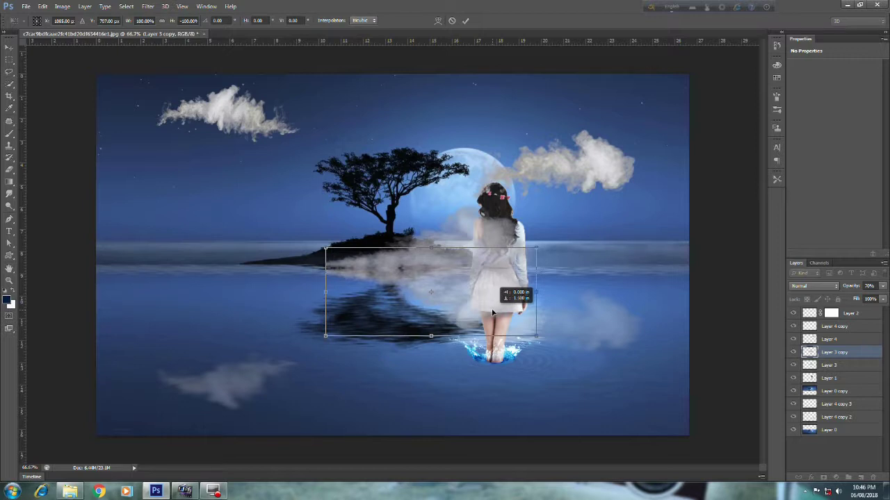
drag(492, 313, 492, 316)
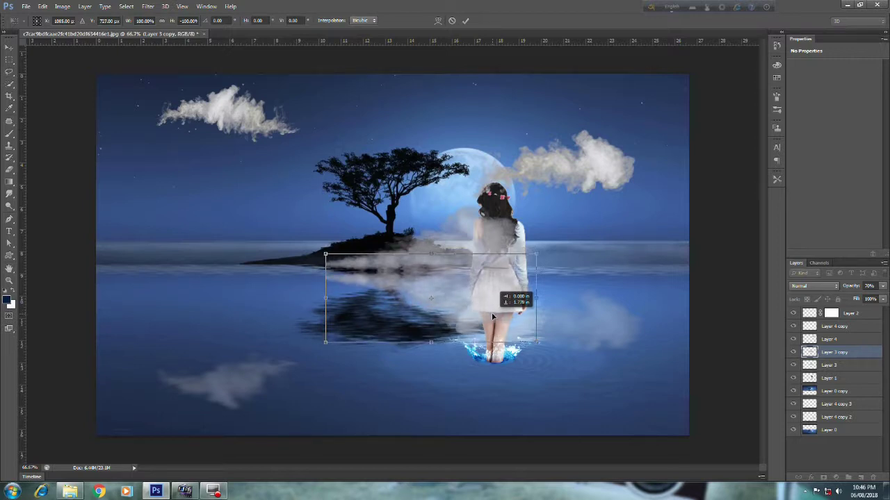
mouse_move(492, 317)
mouse_down()
mouse_move(493, 337)
mouse_move(489, 308)
mouse_up()
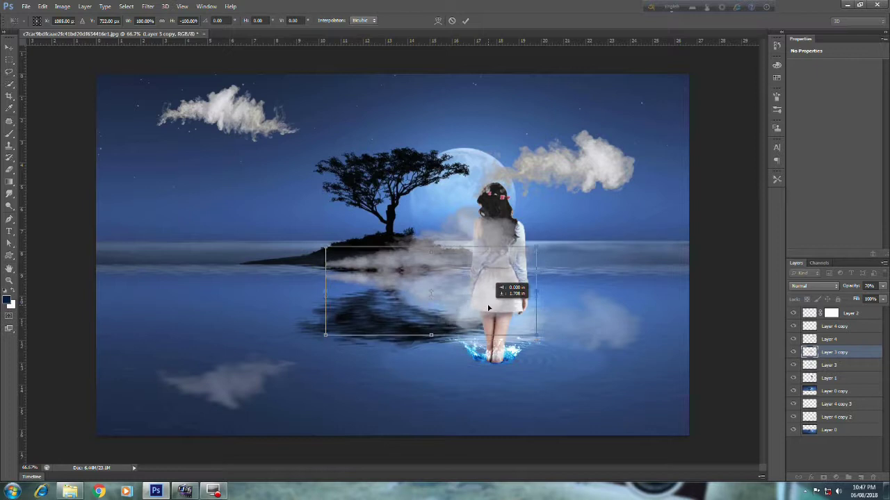
drag(488, 308, 489, 304)
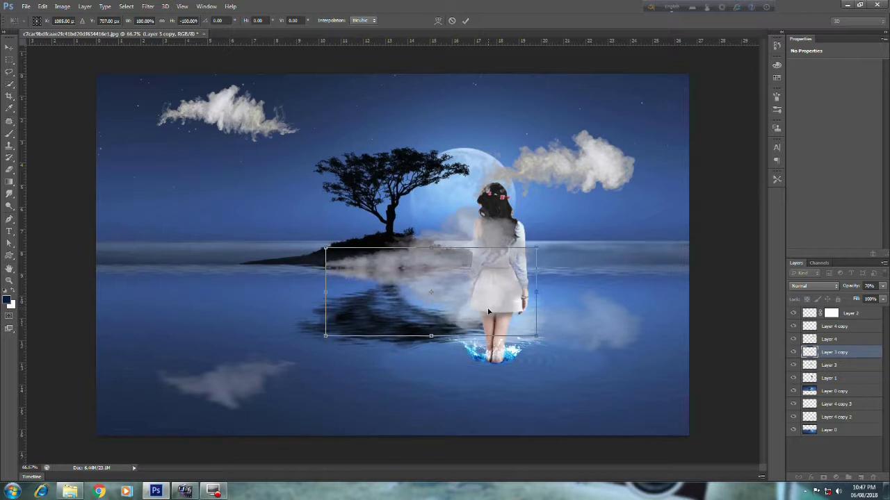
key(Return)
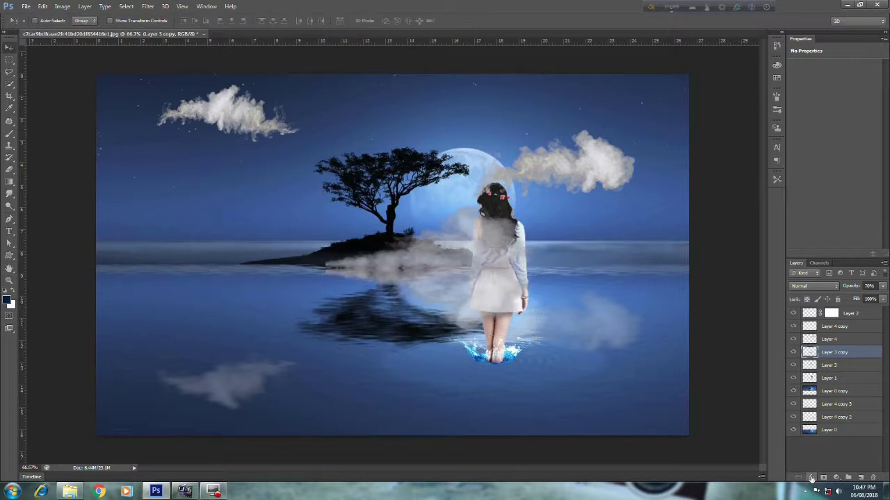
drag(819, 353, 820, 384)
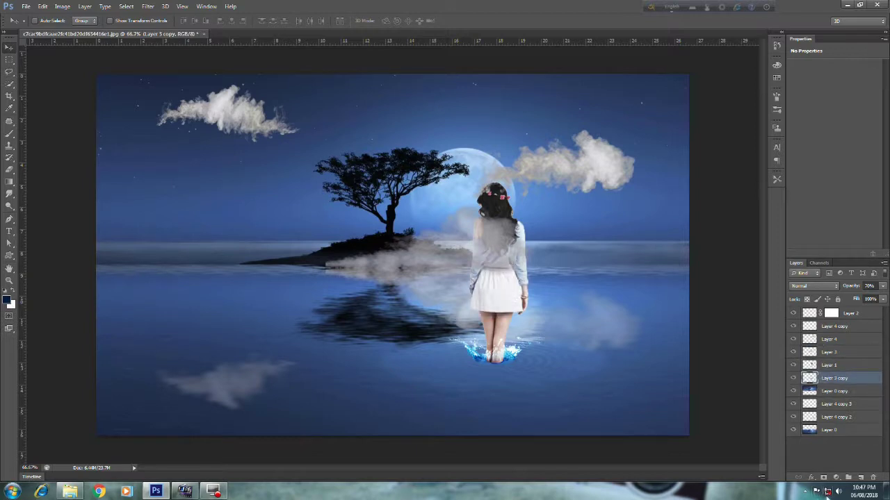
- Set Layer 3 copy, the mist reflection, to 30% opacity in Blending Options
click(810, 477)
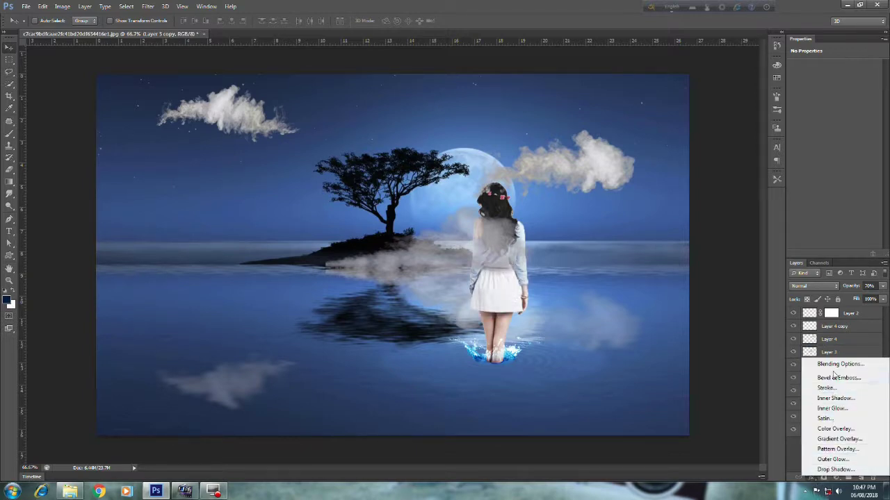
click(772, 299)
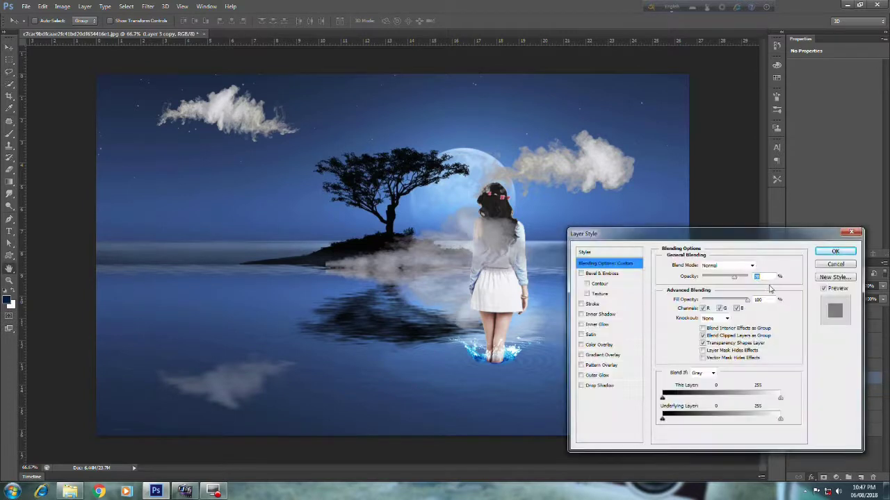
text(30)
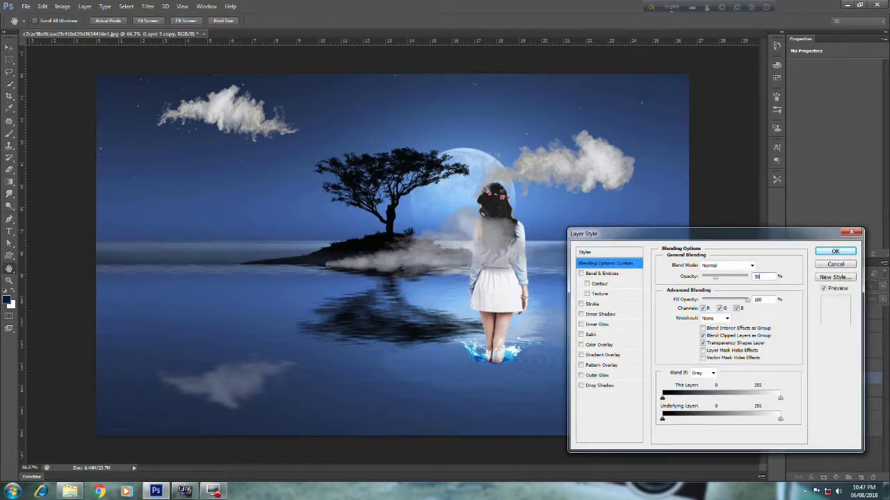
click(834, 252)
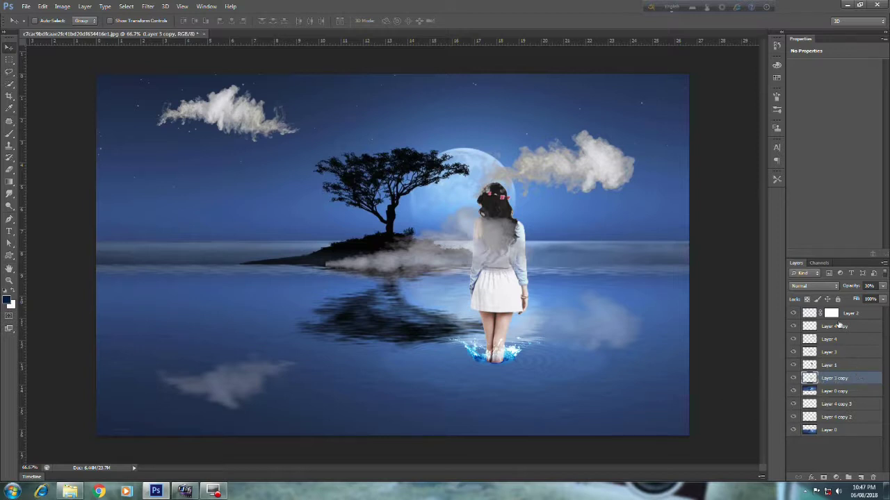
- On Layer 1, marquee-select the girl's feet and splash and copy them to Layer 5
click(826, 366)
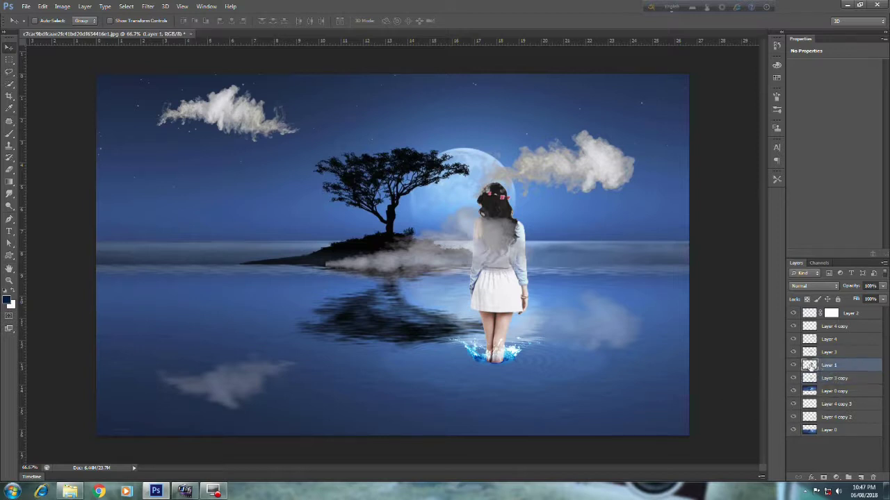
click(794, 366)
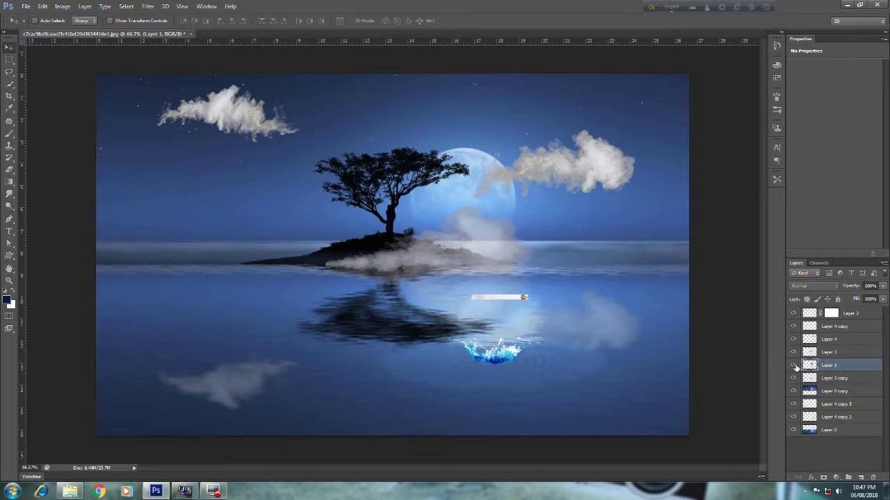
click(794, 366)
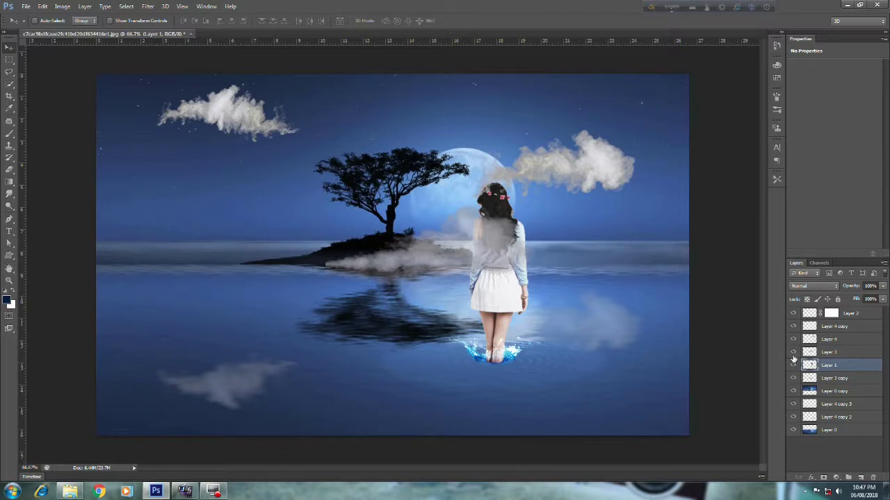
click(10, 61)
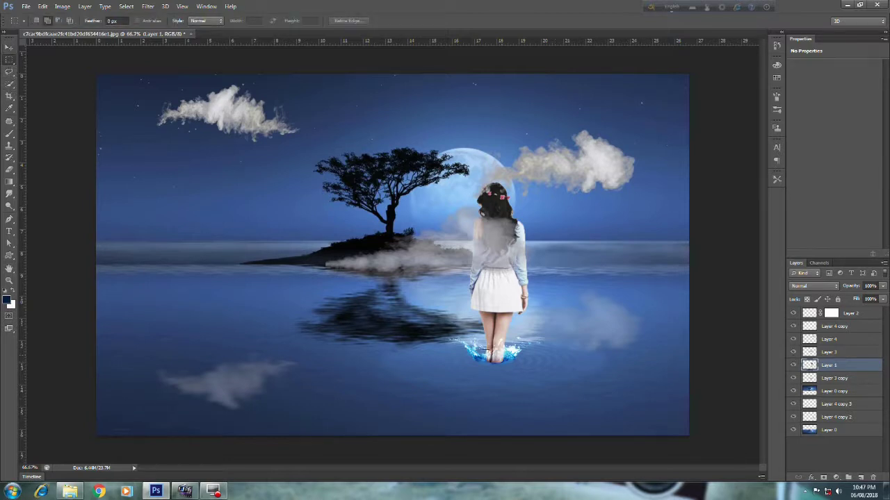
drag(480, 327, 521, 381)
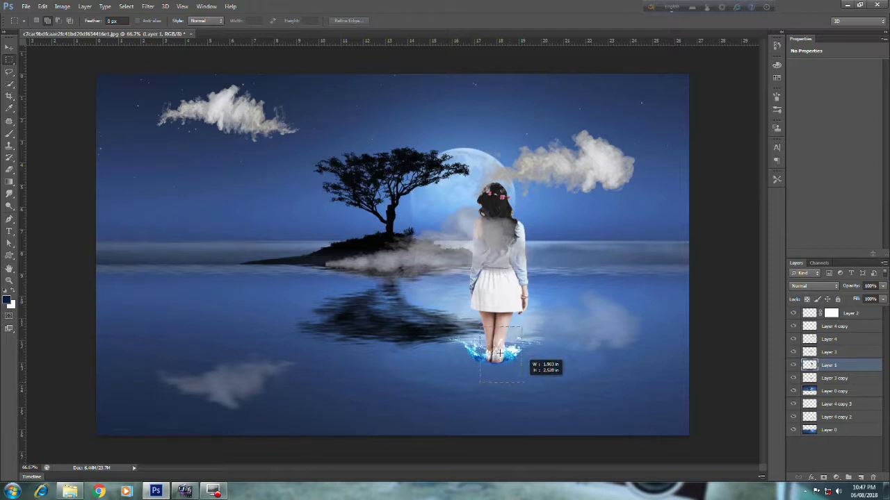
click(10, 47)
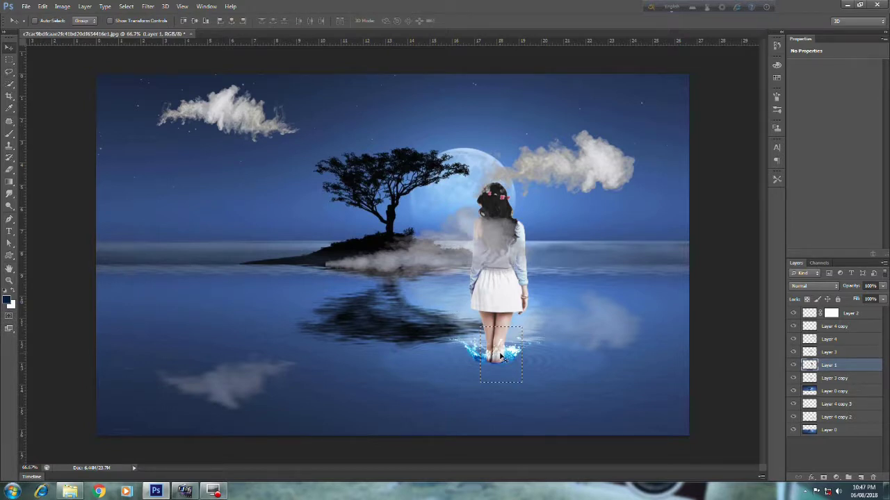
key(ctrl+j)
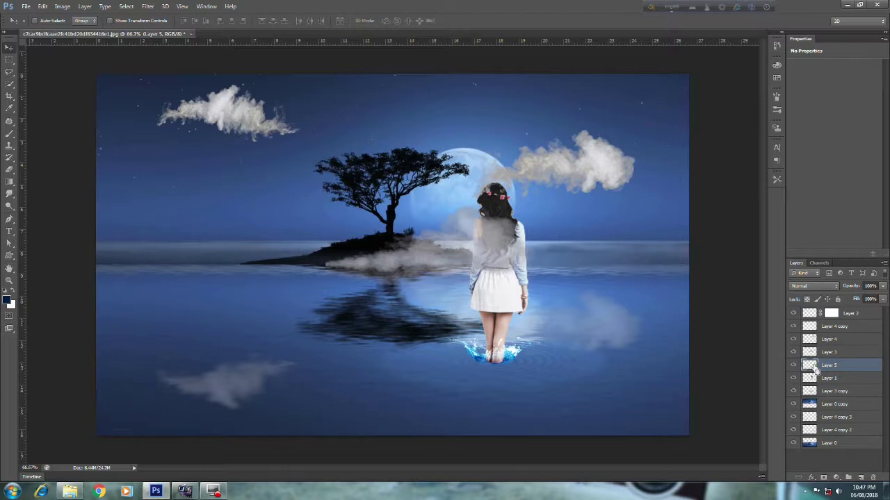
- Rotate the feet copy 180°, flip it horizontally, and move it down-right into the water
key(ctrl+t)
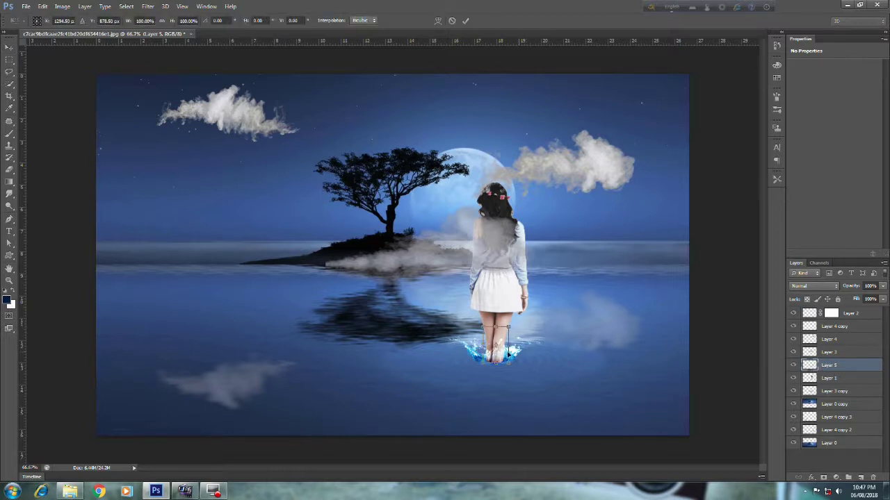
right_click(503, 358)
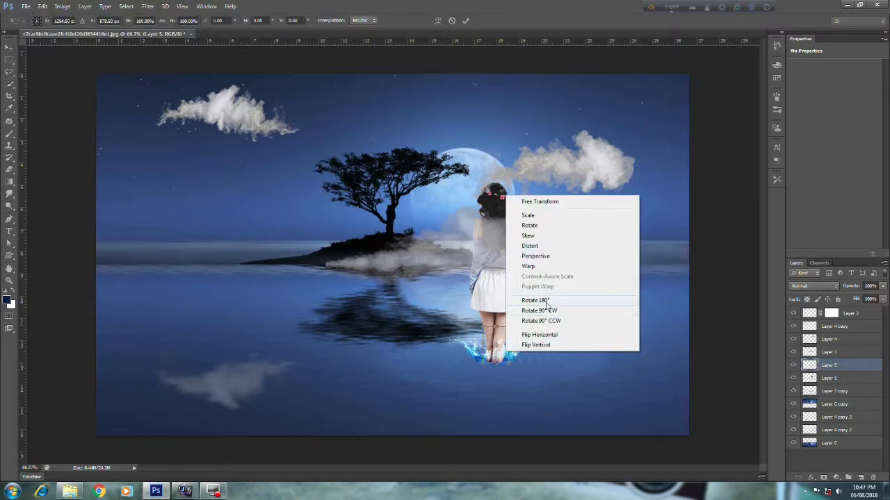
click(546, 300)
right_click(500, 355)
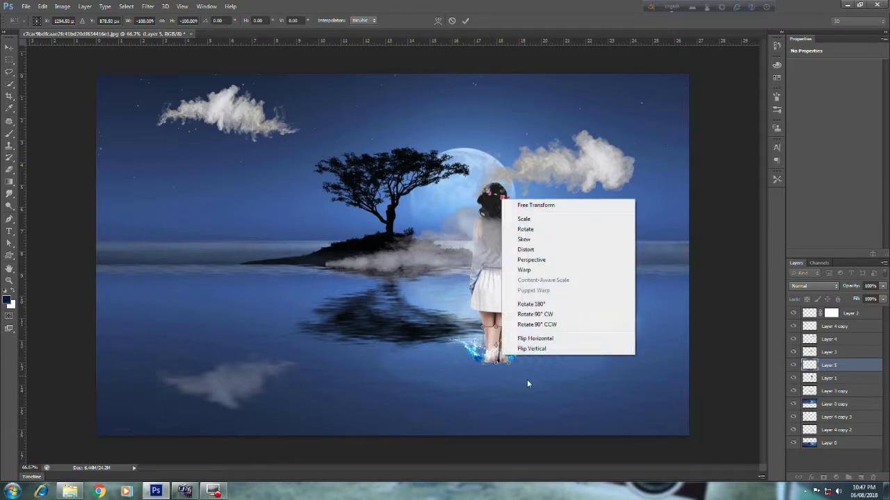
click(543, 341)
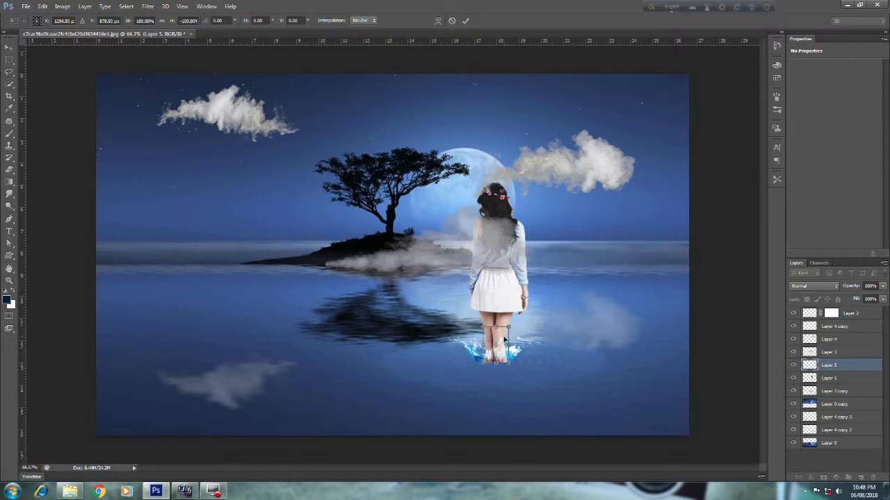
mouse_move(505, 353)
mouse_down()
mouse_move(512, 386)
mouse_move(592, 373)
mouse_up()
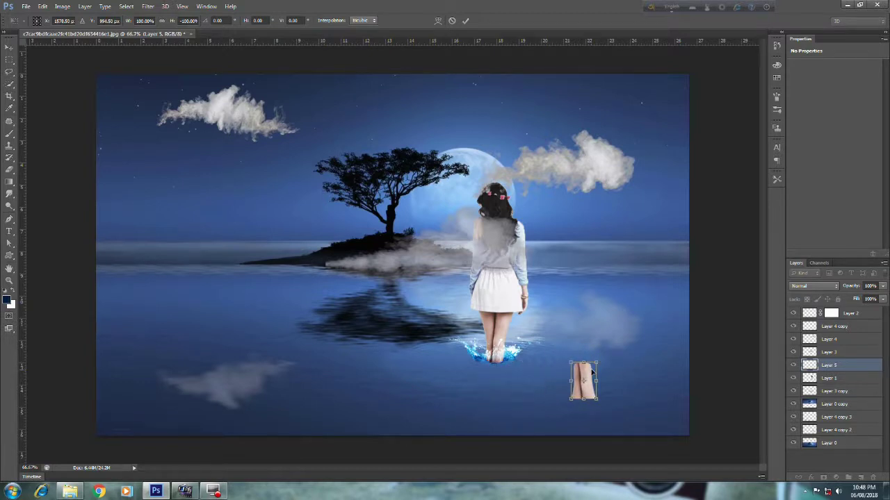
key(Return)
- Zoom in to 400% and centre the legs and splash in the view
key(ctrl+plus)
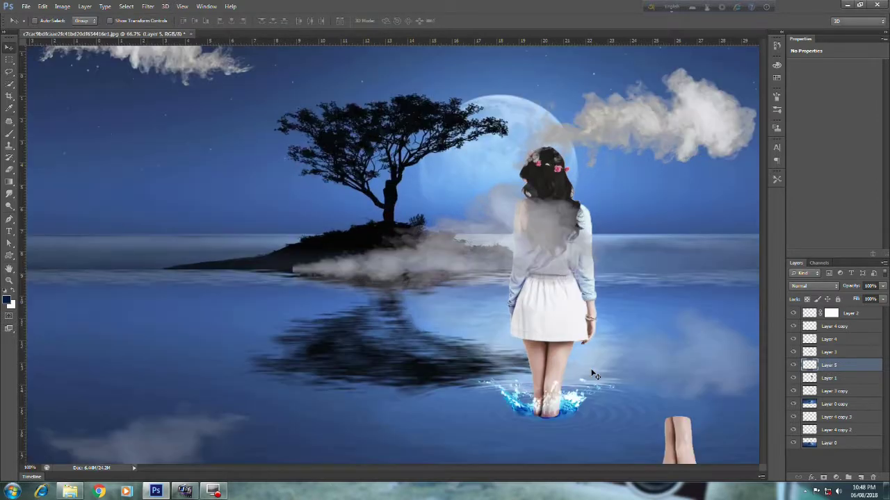
key(ctrl+plus)
key(ctrl+plus)
key(ctrl+plus)
drag(590, 369, 480, 264)
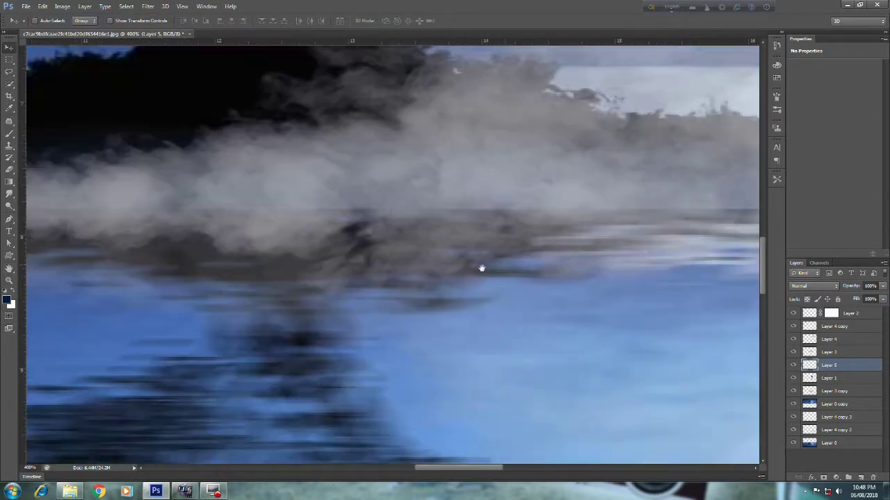
drag(598, 326, 461, 246)
mouse_move(544, 343)
mouse_down()
mouse_move(468, 245)
mouse_move(379, 95)
mouse_up()
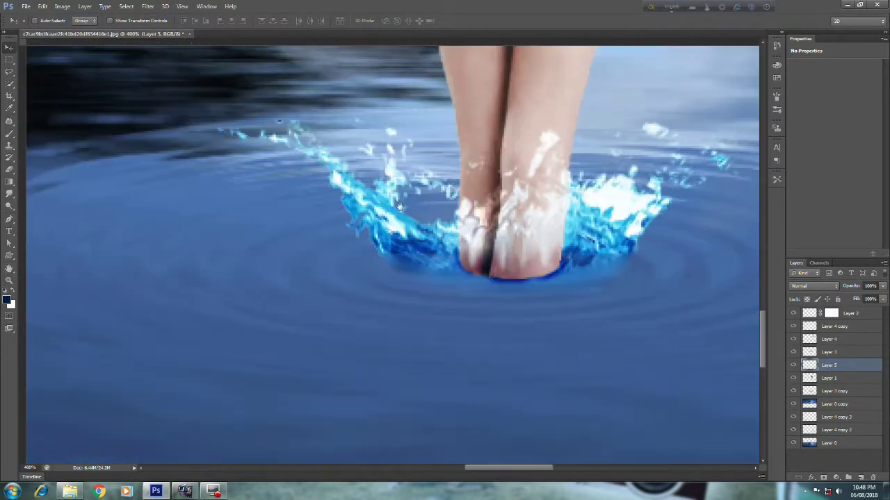
drag(429, 243, 247, 202)
- Shift the flipped leg copy, Layer 5, aside up and to the left
drag(665, 282, 493, 275)
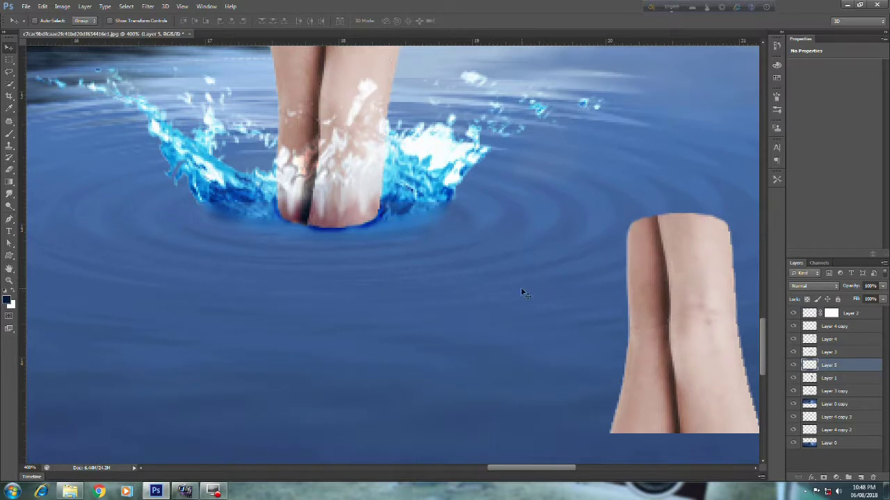
drag(496, 277, 449, 260)
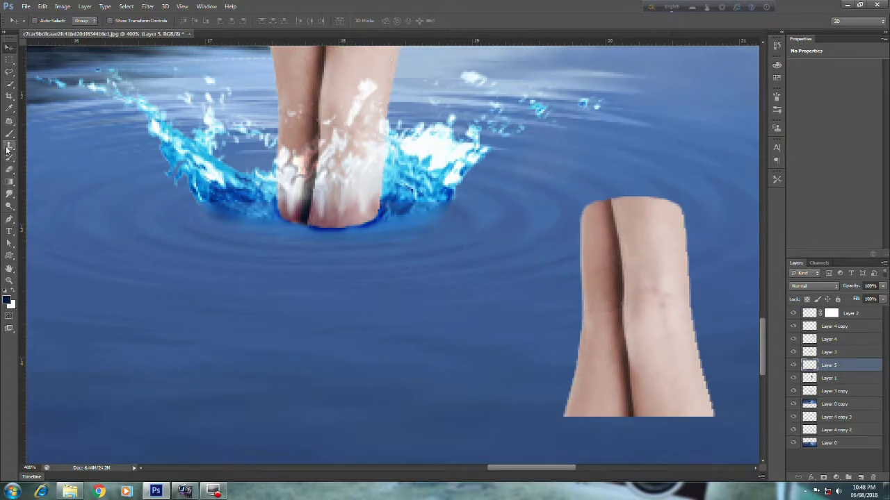
click(9, 146)
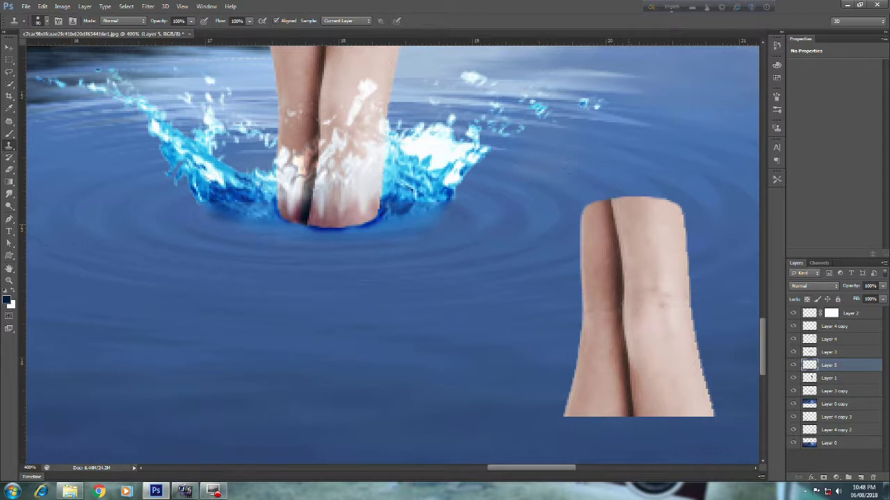
- Clone-stamp a faded leg reflection below the feet, comparing versions with undo and redo
drag(327, 243, 334, 333)
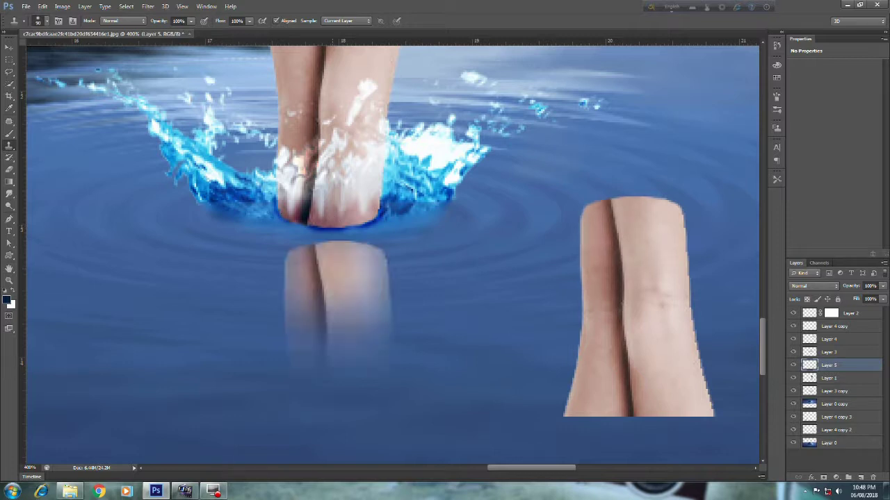
drag(292, 236, 361, 334)
key(ctrl+Left)
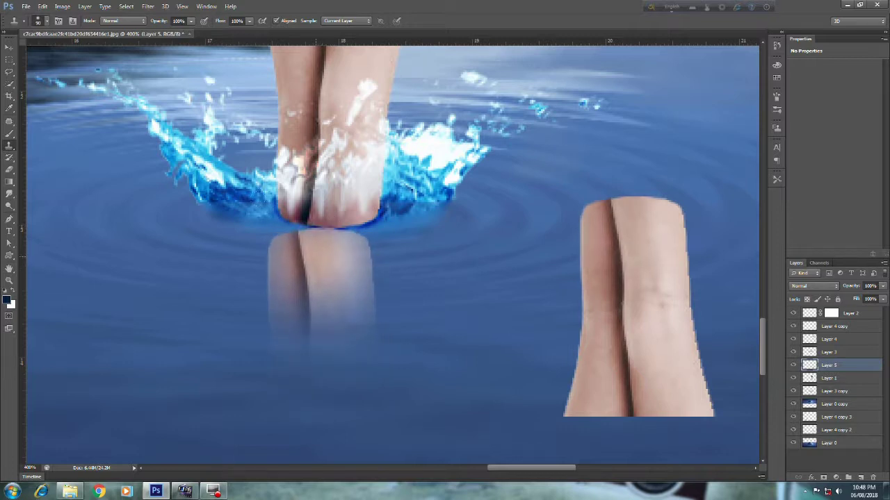
key(ctrl+Right)
key(ctrl+z)
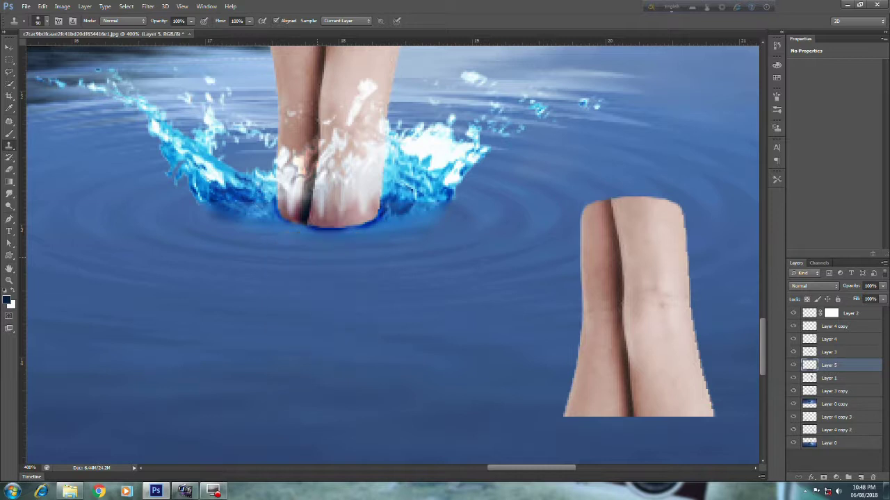
key(ctrl+z)
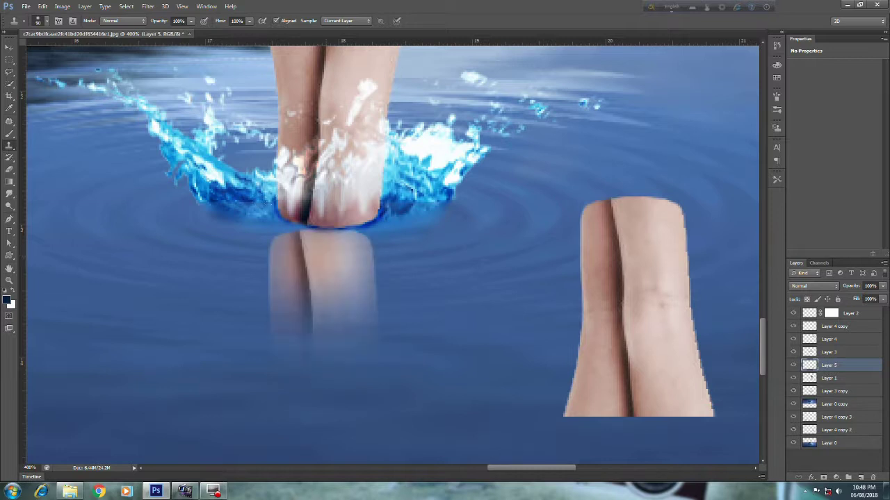
key(ctrl+z)
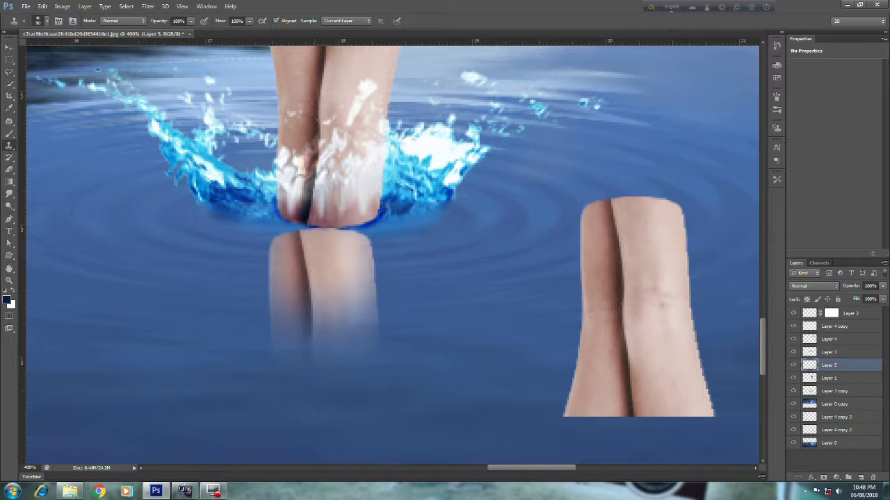
key(ctrl+z)
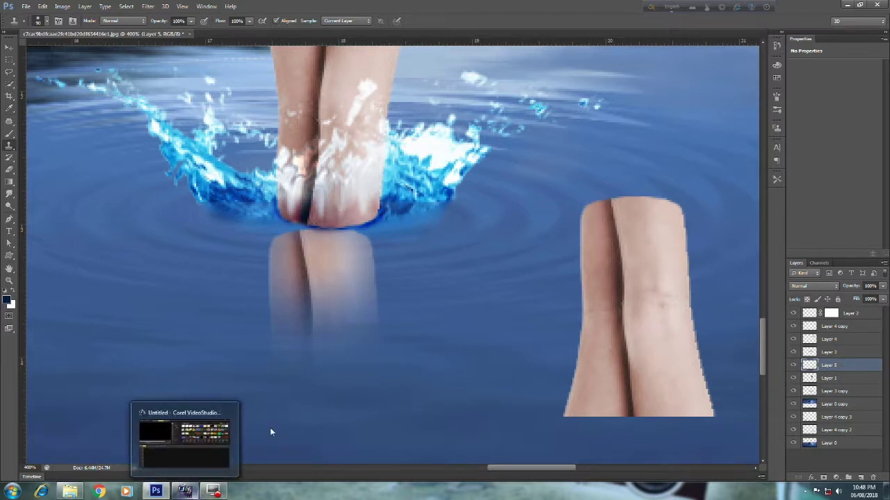
- Delete the leftover flipped leg pixels and clear the selection
click(10, 60)
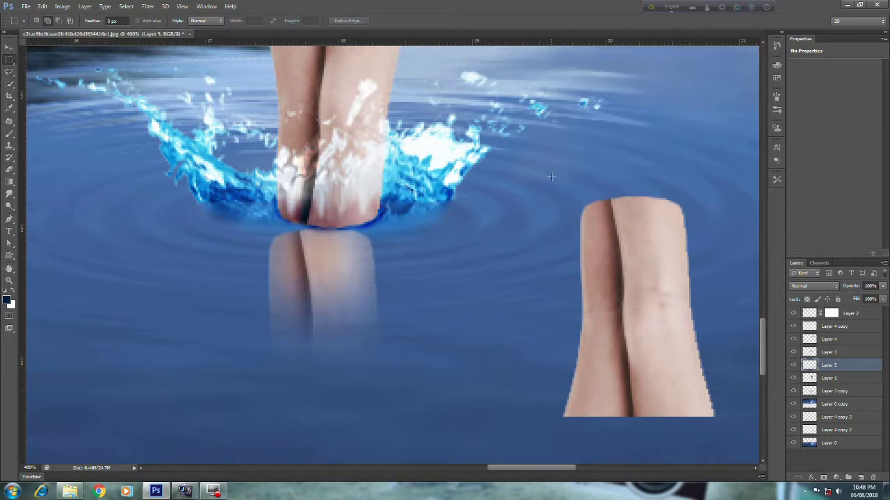
drag(550, 177, 726, 440)
key(Delete)
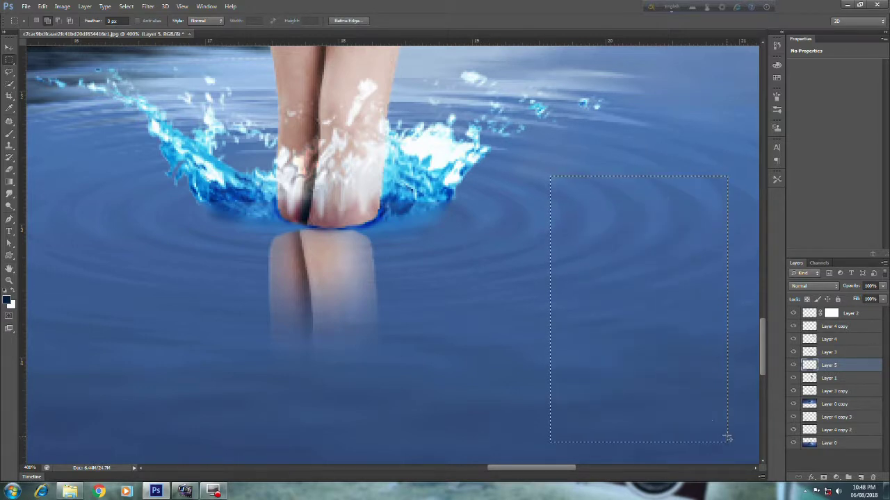
click(518, 384)
- Stack Layer 5 below Layer 1, align it under the feet, and stretch it to about 121% height
click(9, 48)
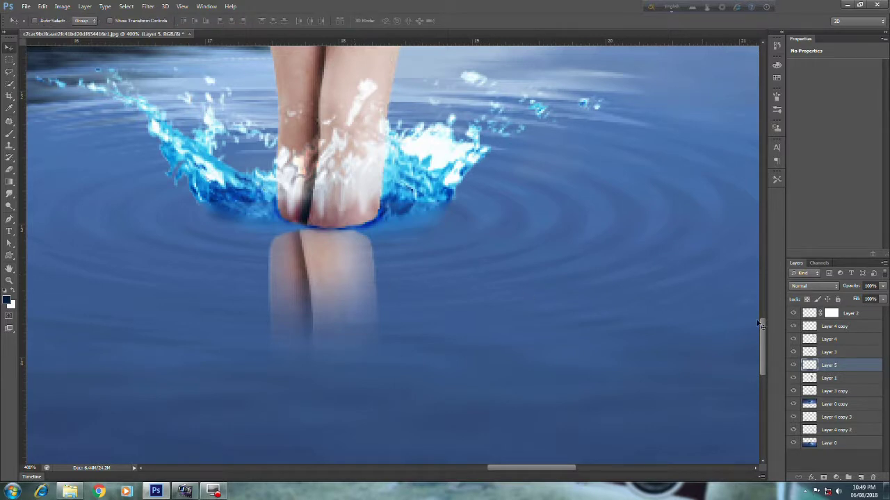
drag(832, 367, 834, 395)
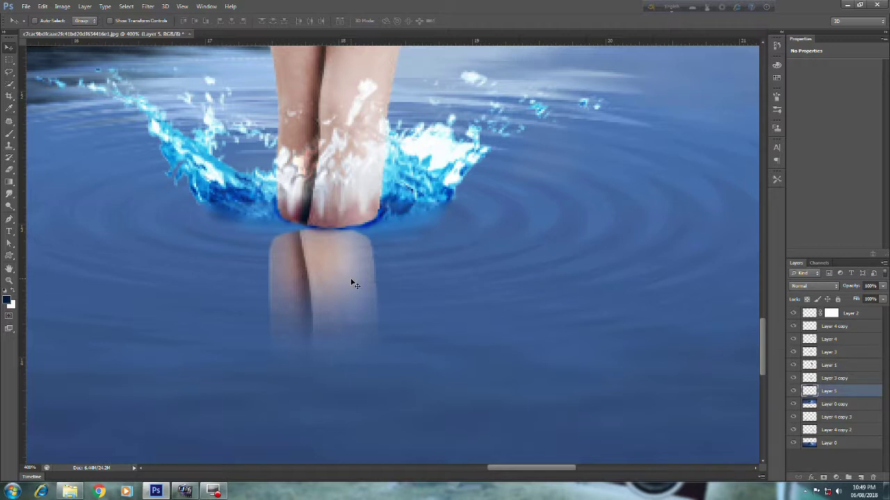
drag(345, 277, 351, 253)
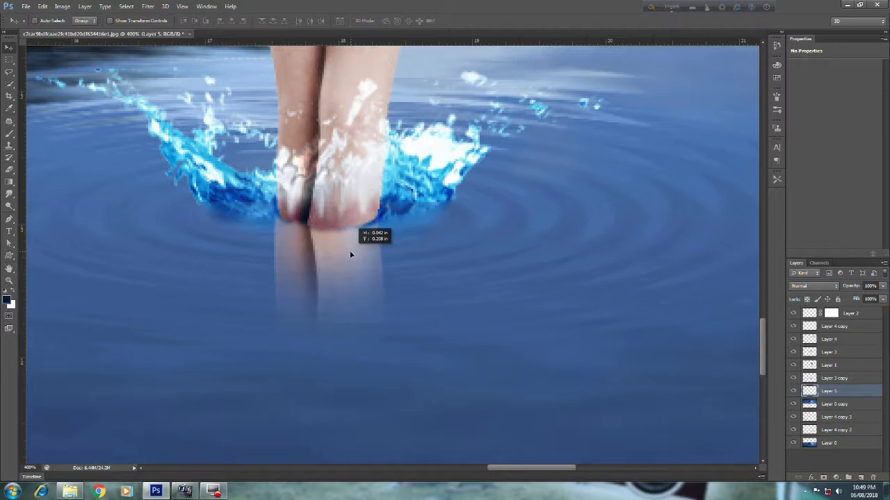
drag(352, 253, 350, 258)
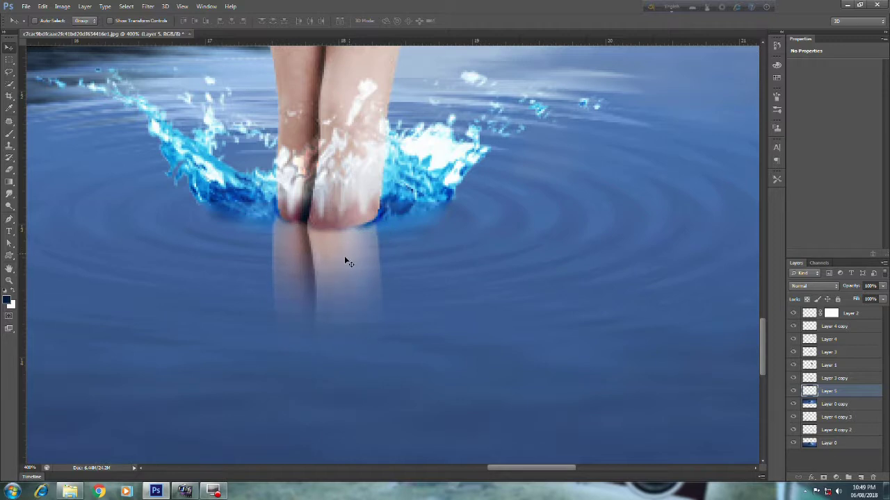
key(ctrl+t)
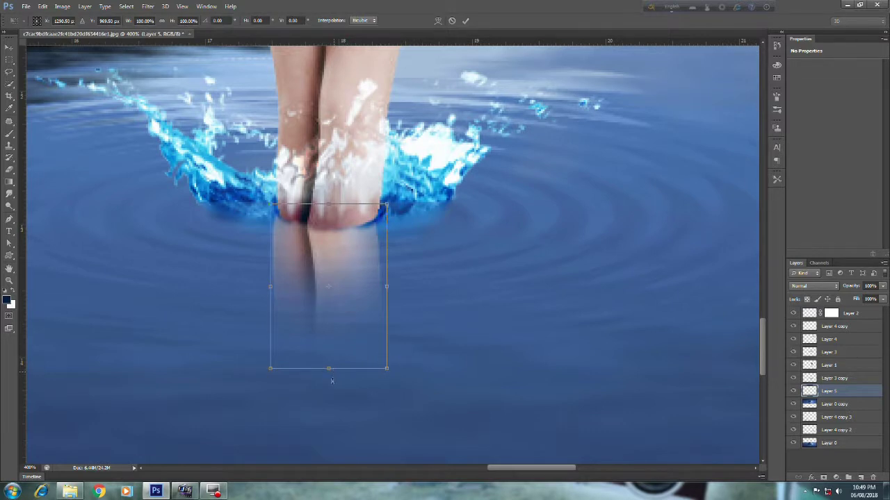
drag(331, 381, 333, 406)
drag(350, 281, 353, 281)
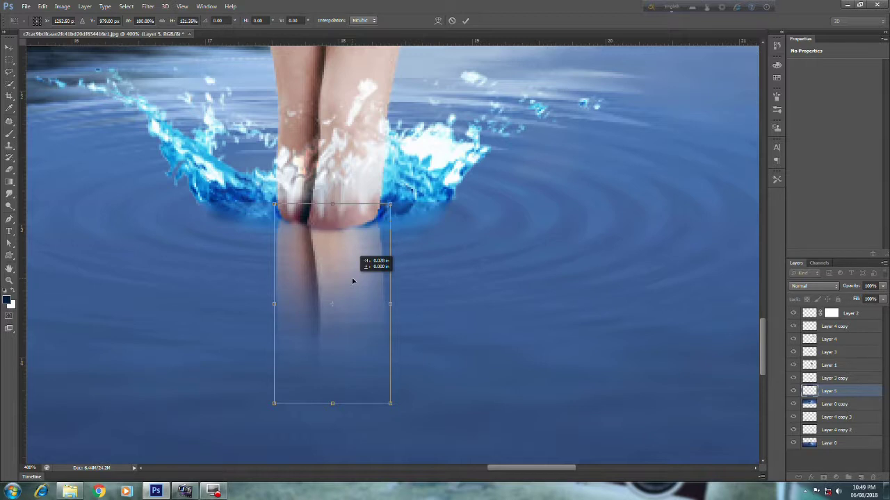
key(Return)
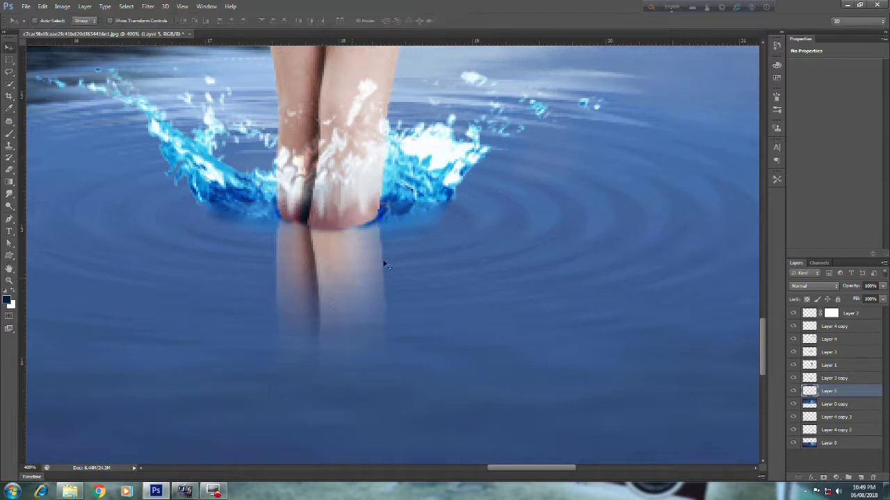
- Zoom out from 400% to 66.7% so the full canvas fits the window
key(ctrl+minus)
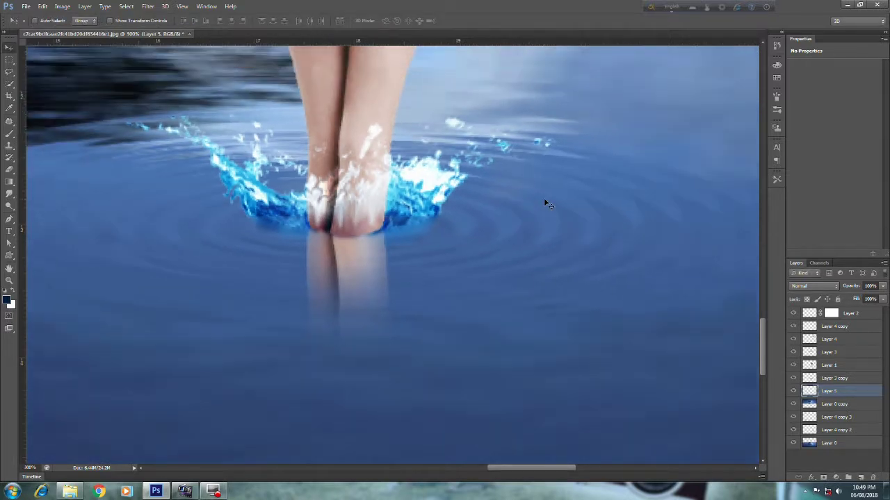
key(ctrl+minus)
key(ctrl+minus)
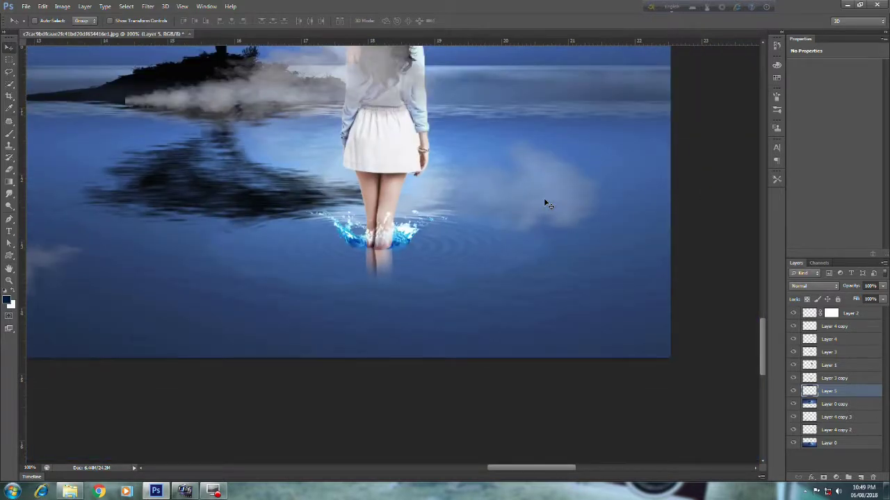
key(ctrl+minus)
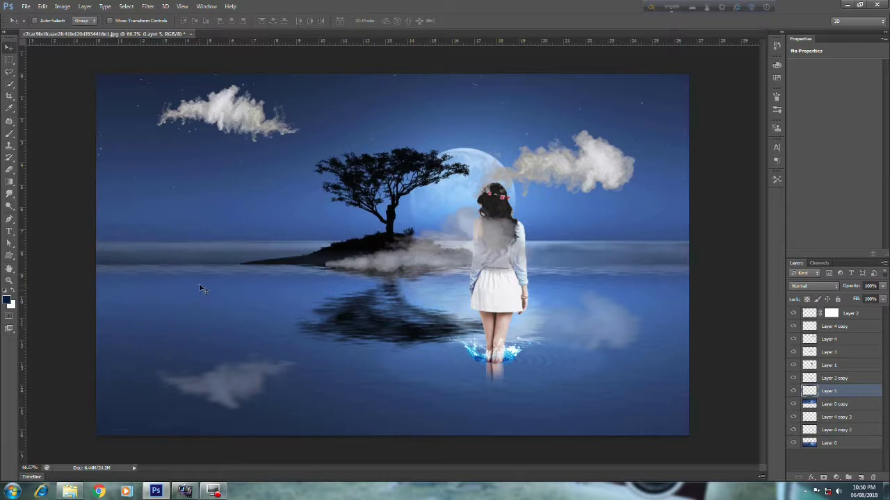
- Save the composite to the Desktop as a layered PSD file
click(26, 6)
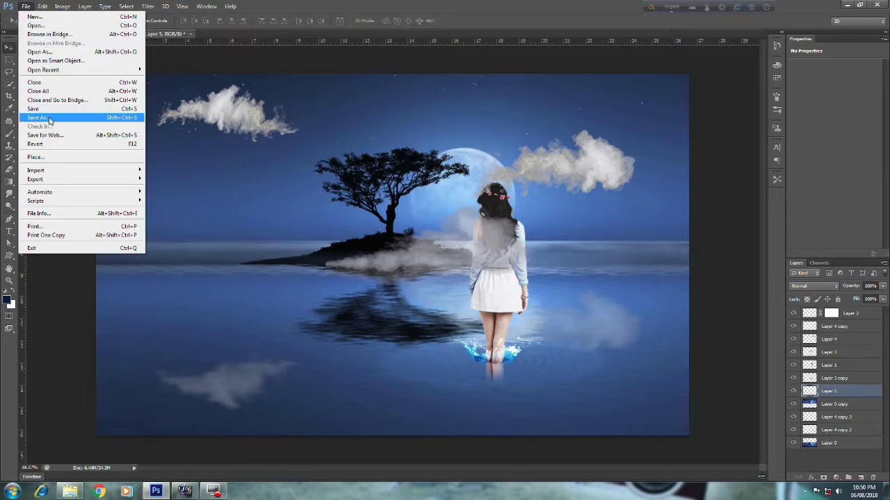
click(50, 117)
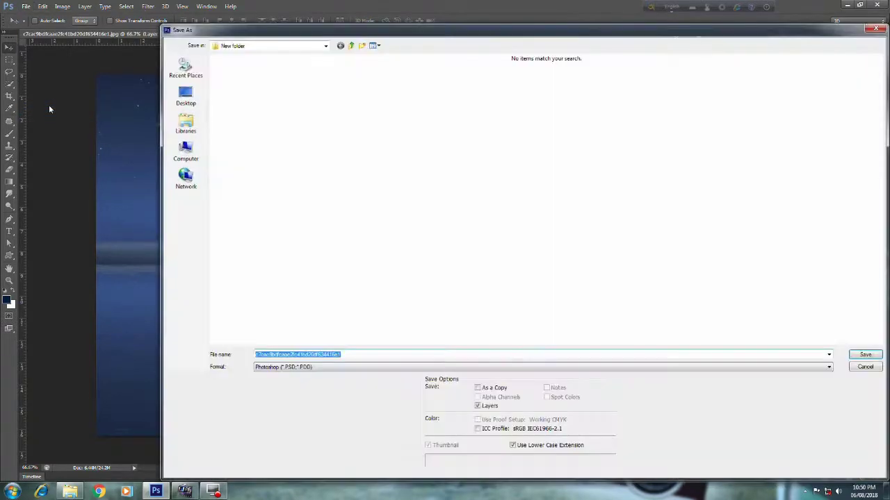
click(188, 96)
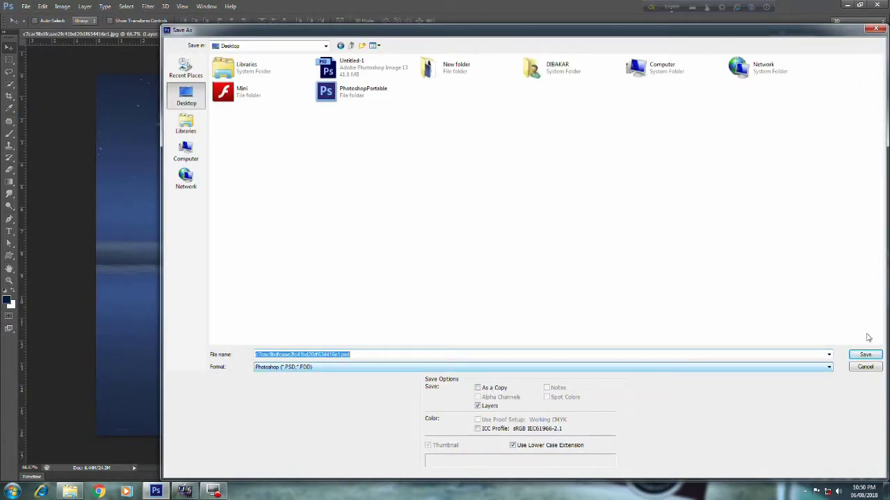
click(865, 355)
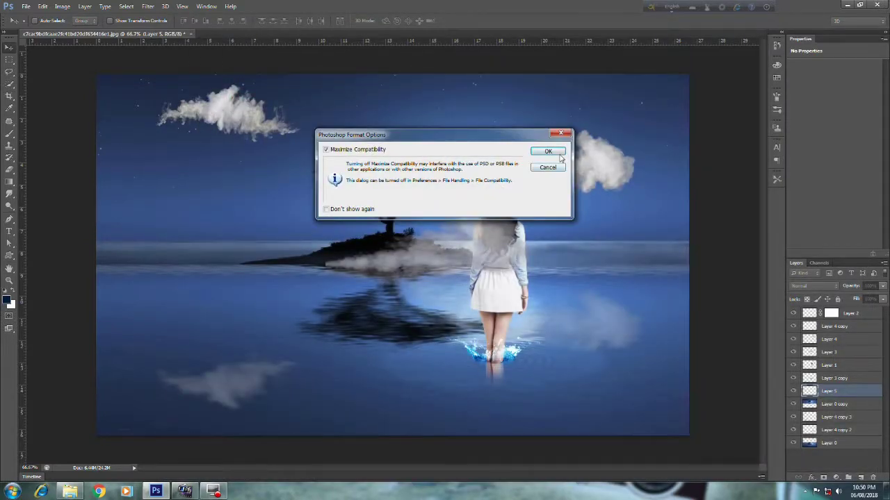
click(556, 153)
- Save a JPEG copy to the Desktop at Maximum quality
click(25, 6)
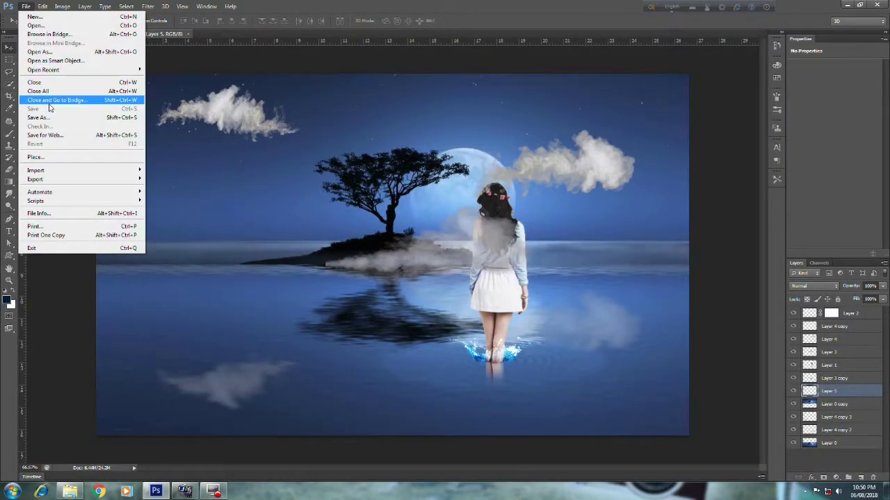
click(54, 118)
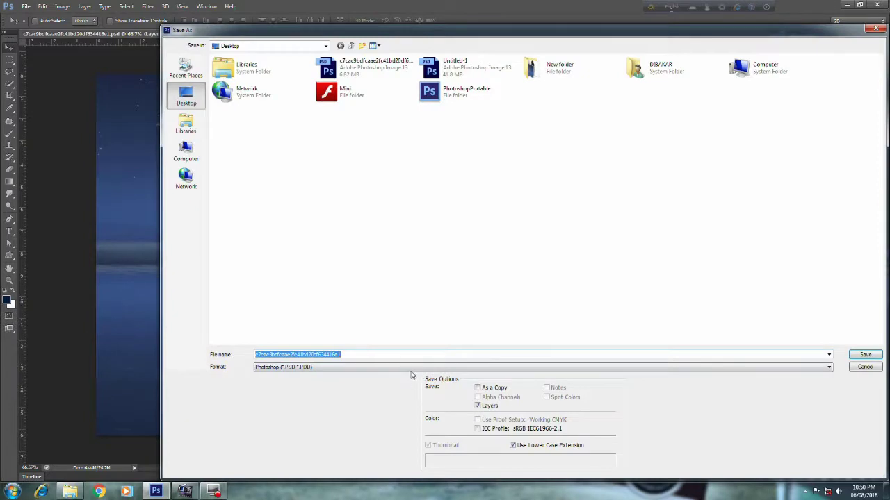
click(411, 368)
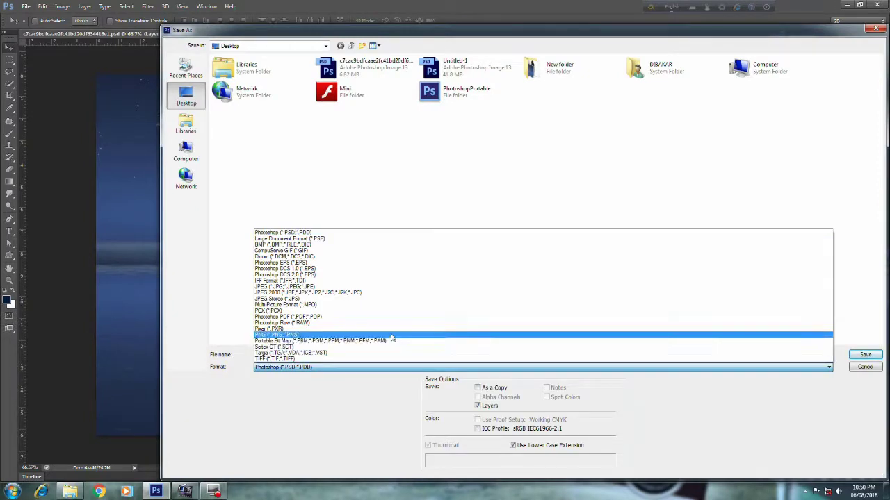
click(388, 289)
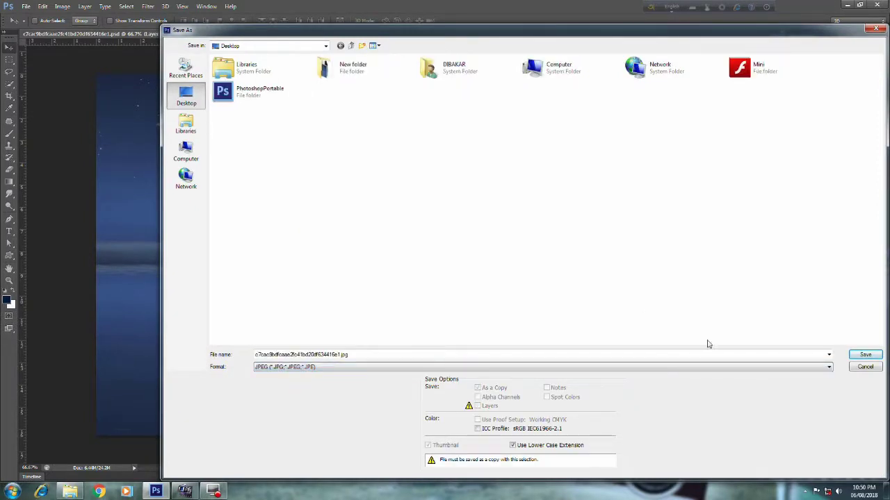
click(864, 354)
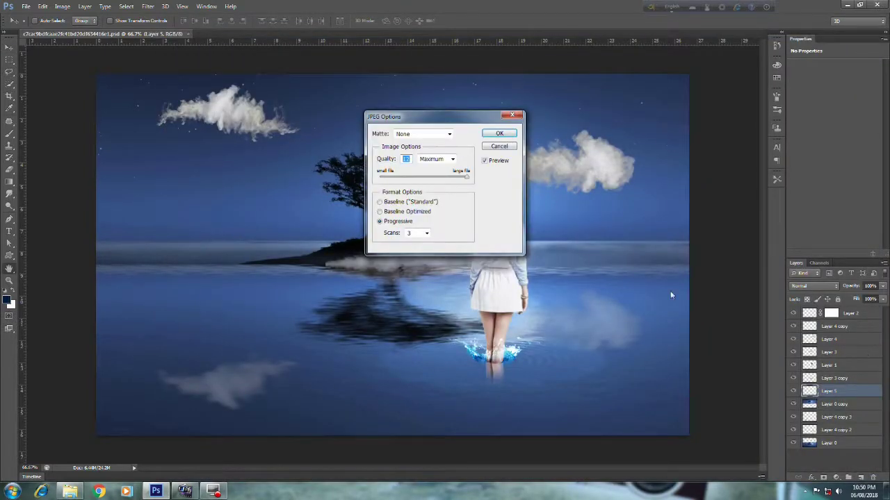
click(506, 134)
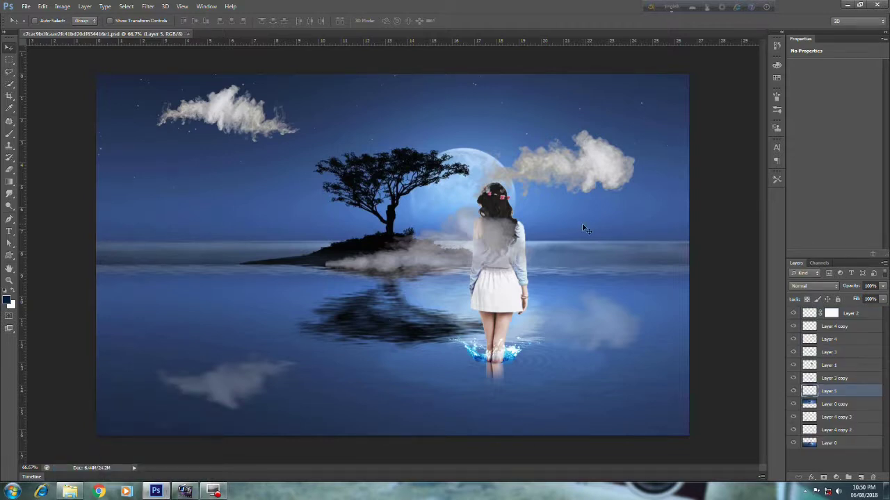
- Minimize Photoshop, view the saved JPEG in Windows Photo Viewer, then close the viewer
key(ctrl+plus)
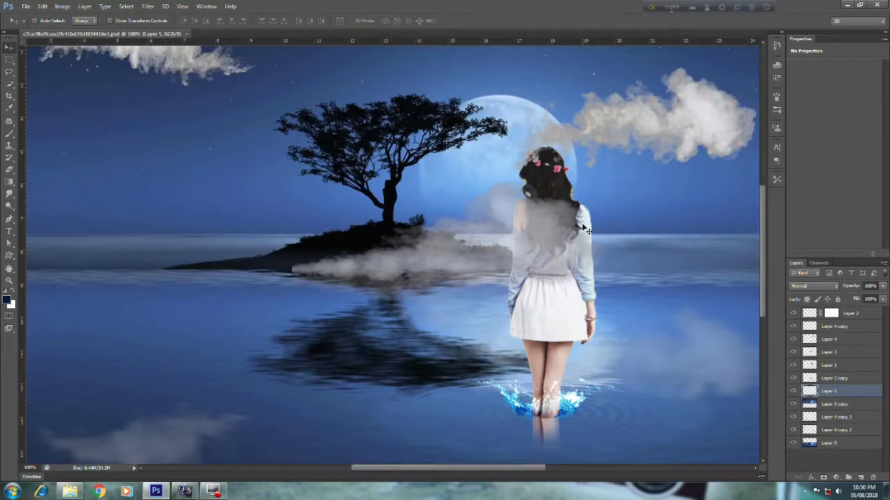
click(849, 6)
double_click(90, 217)
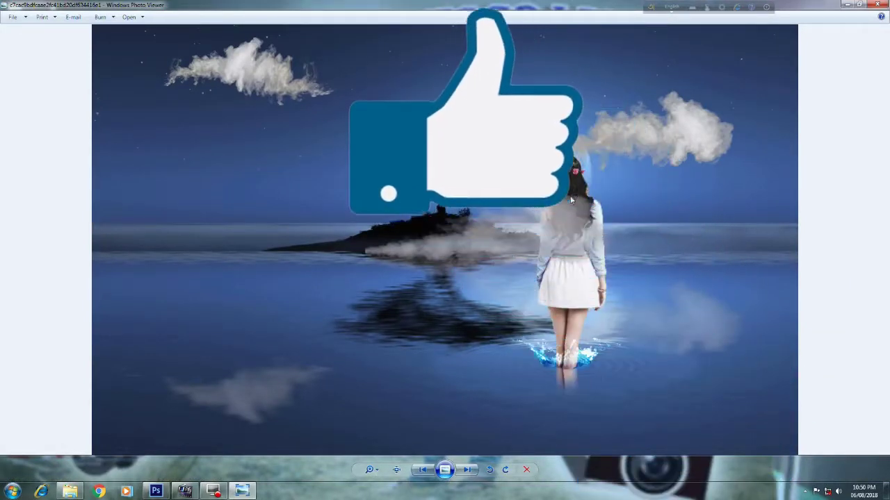
click(877, 5)
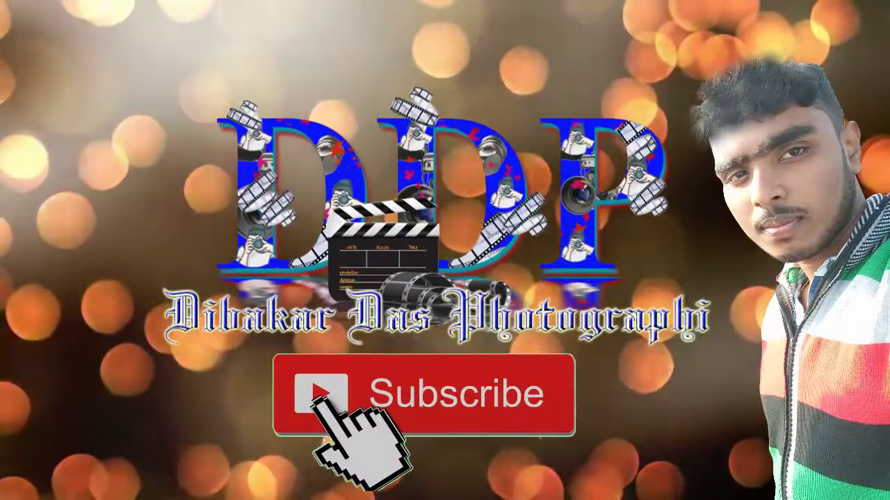